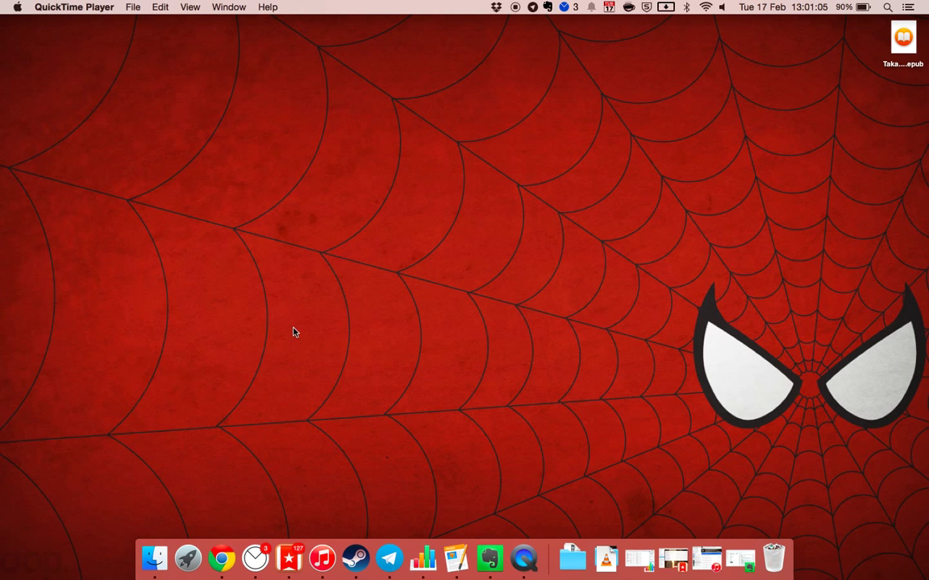
Restore the minimized Evernote window from the Dock
left_click(745, 561)
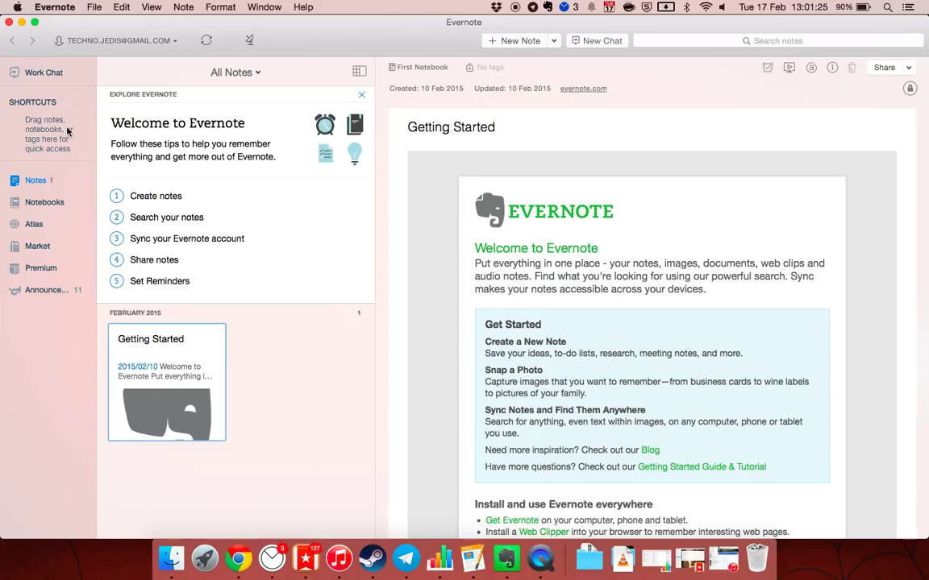
Create two new notebooks named Personal and Work
left_click(40, 203)
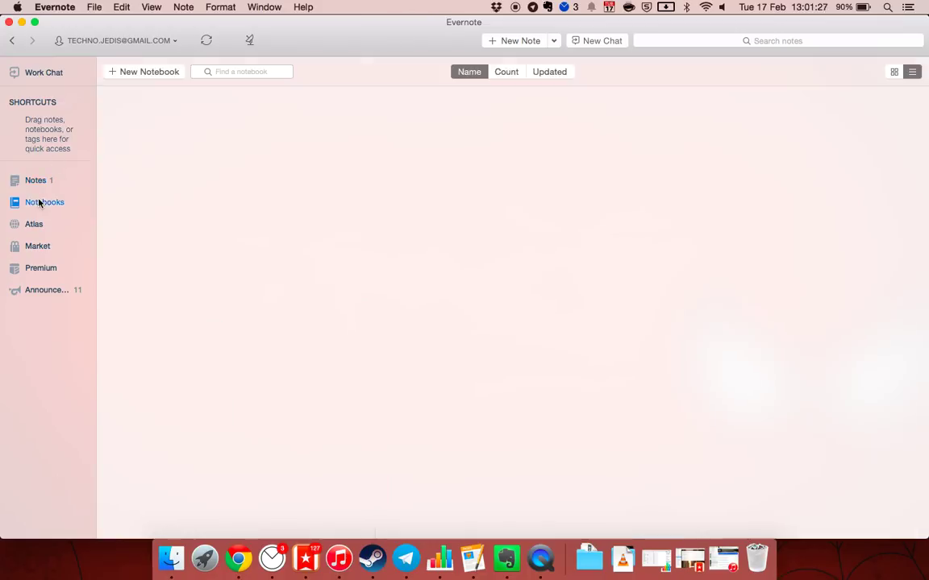
left_click(161, 70)
type("Personal")
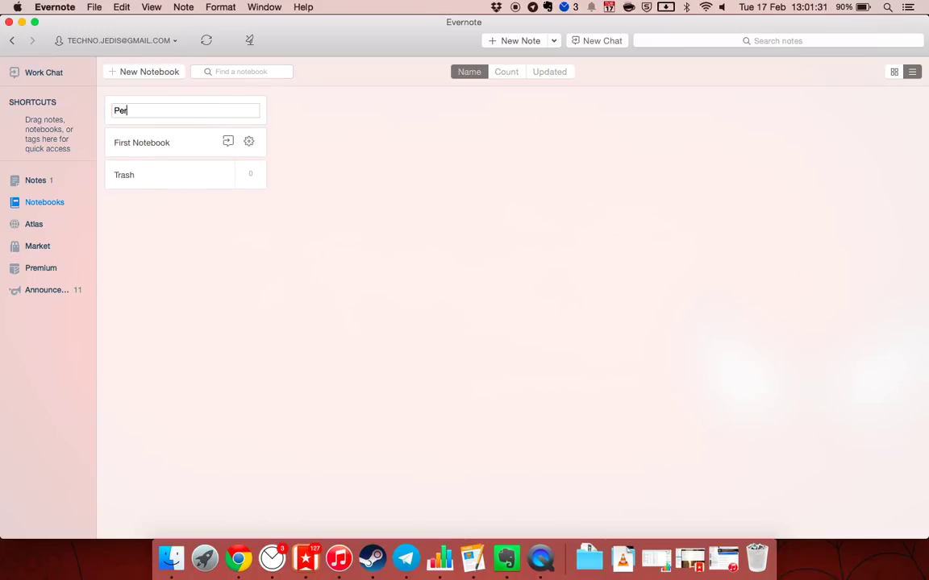
key("Return")
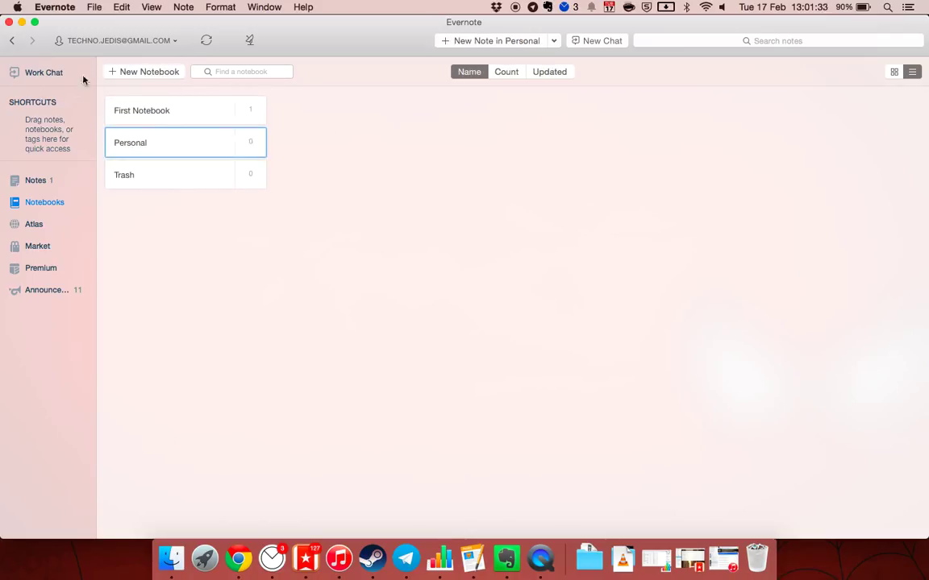
left_click(117, 71)
type("Work")
key("Return")
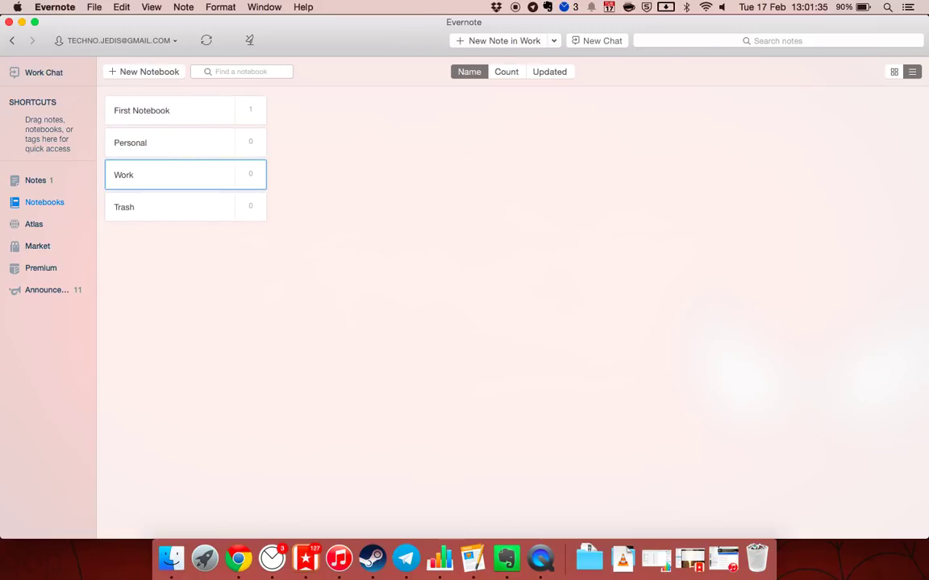
Open the Work notebook
left_click(163, 169)
left_click(141, 142)
left_click(146, 175)
double_click(146, 175)
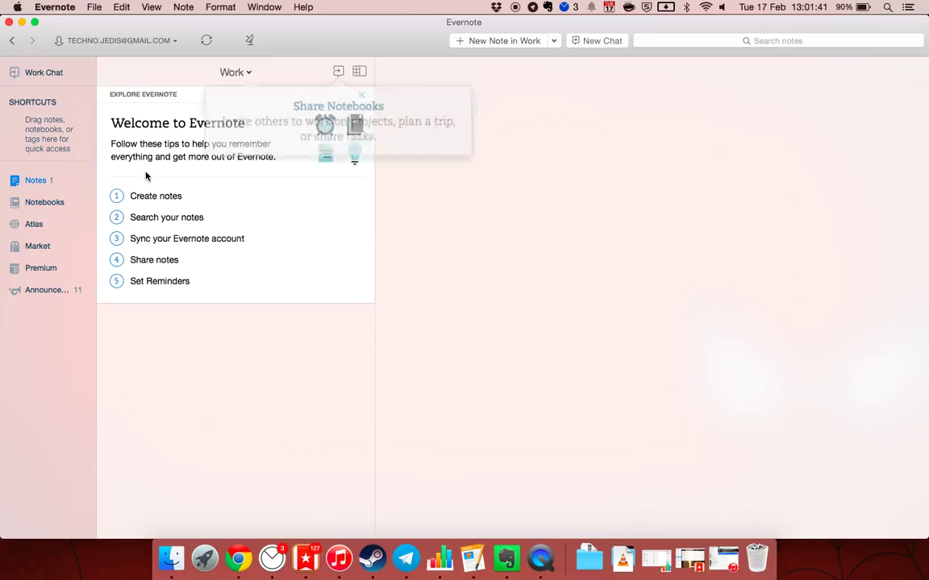
Create a note titled 'First day at work' with placeholder body text
left_click(493, 41)
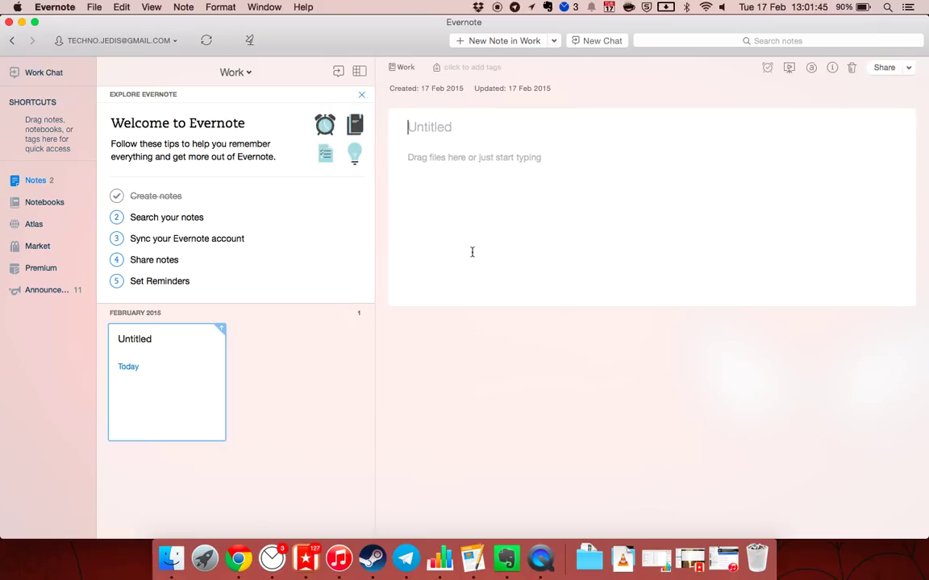
type("First day at work")
key("Return")
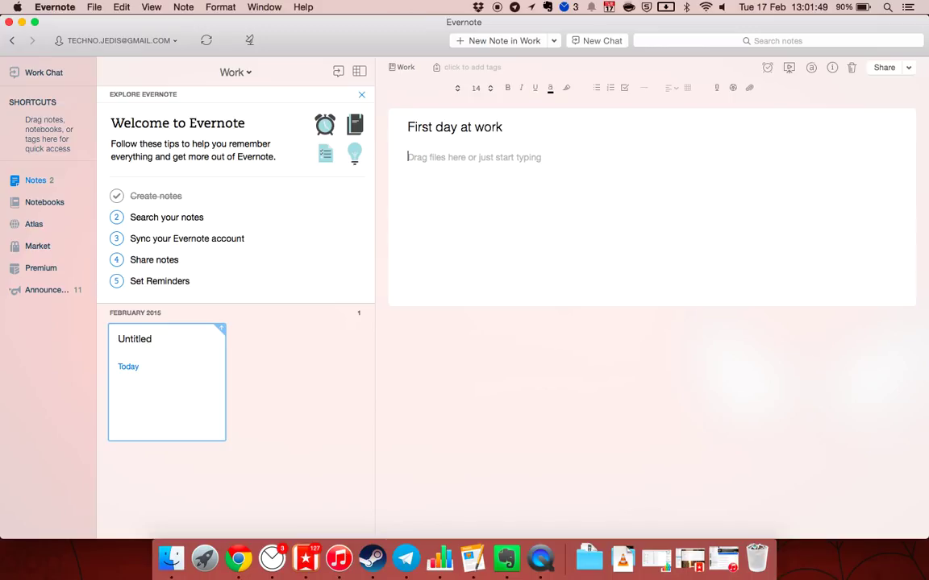
type("AskjfnsldkjglsdkJBG")
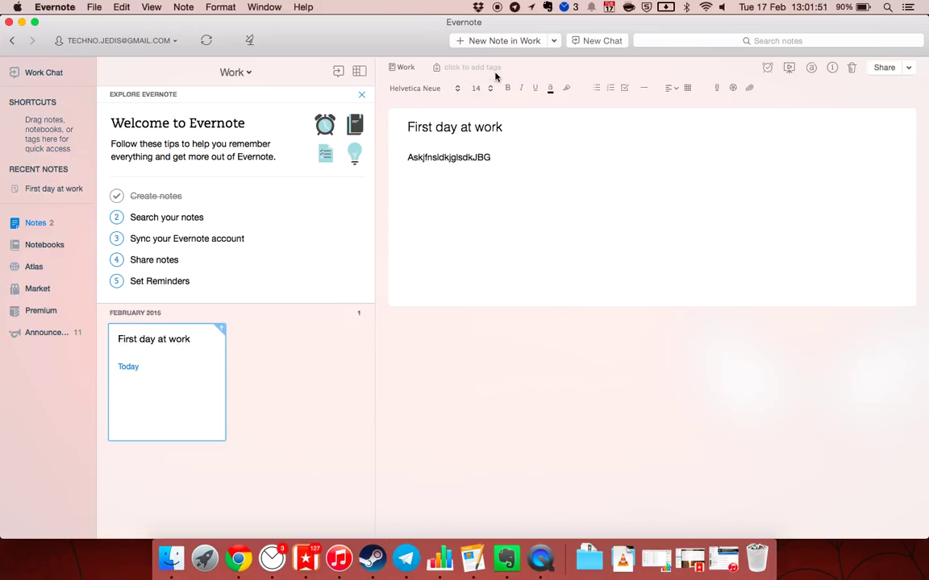
Add a note 'I DON'T LIKE MY COLLEAGUES' with body text, dismissing the e-mail prompt
left_click(500, 45)
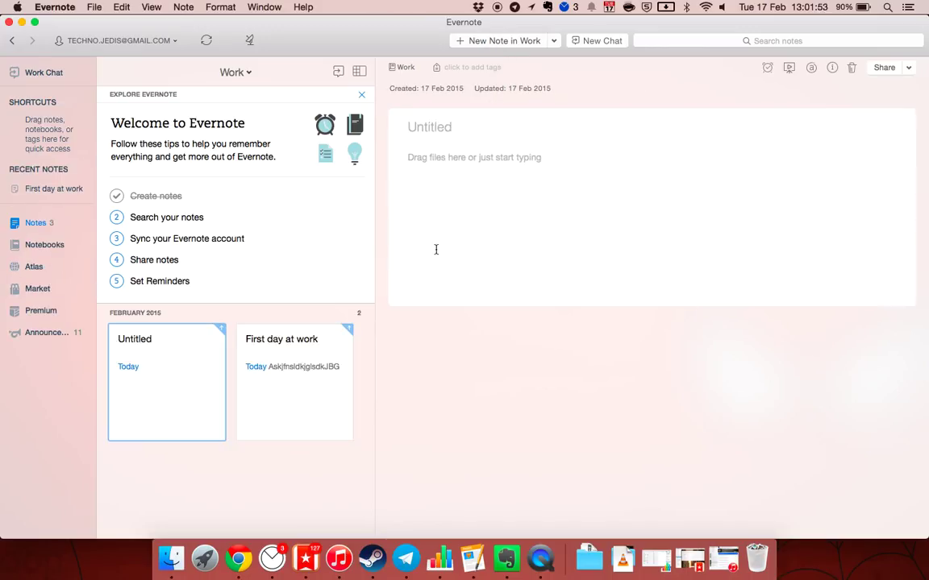
type("I DON'T LIKE MY COLLEAGUES")
key("BackSpace")
key("BackSpace")
type("UES")
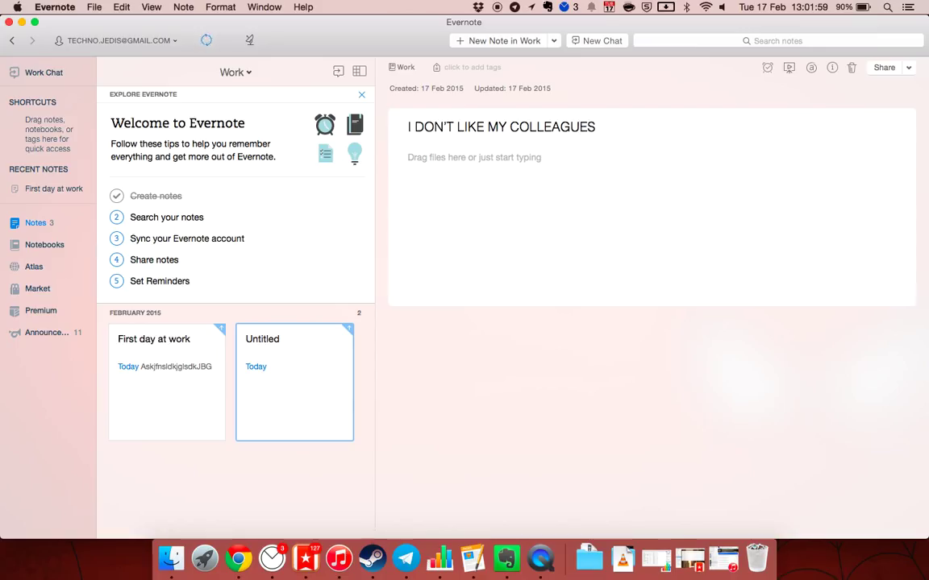
key("Return")
type("ALSKJFBlaskjgblks")
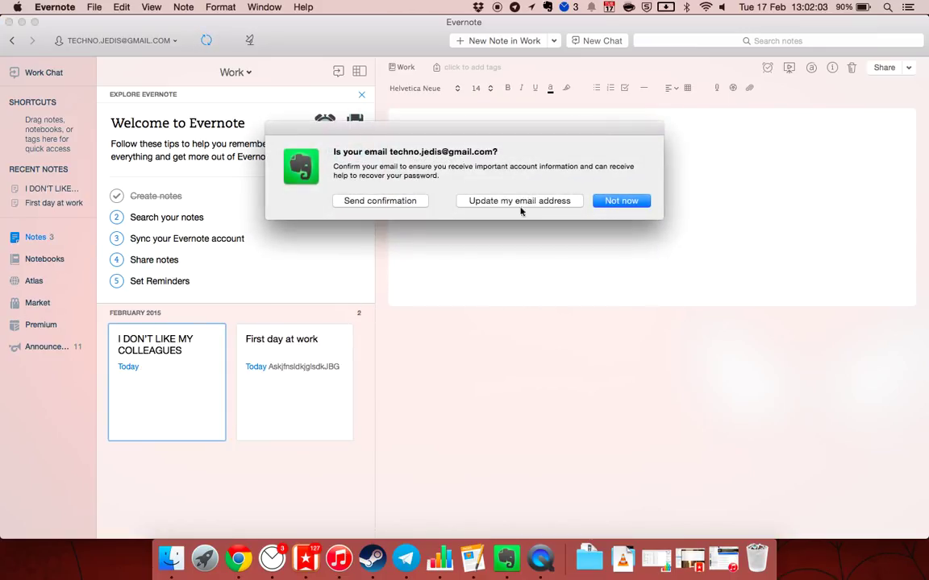
left_click(635, 203)
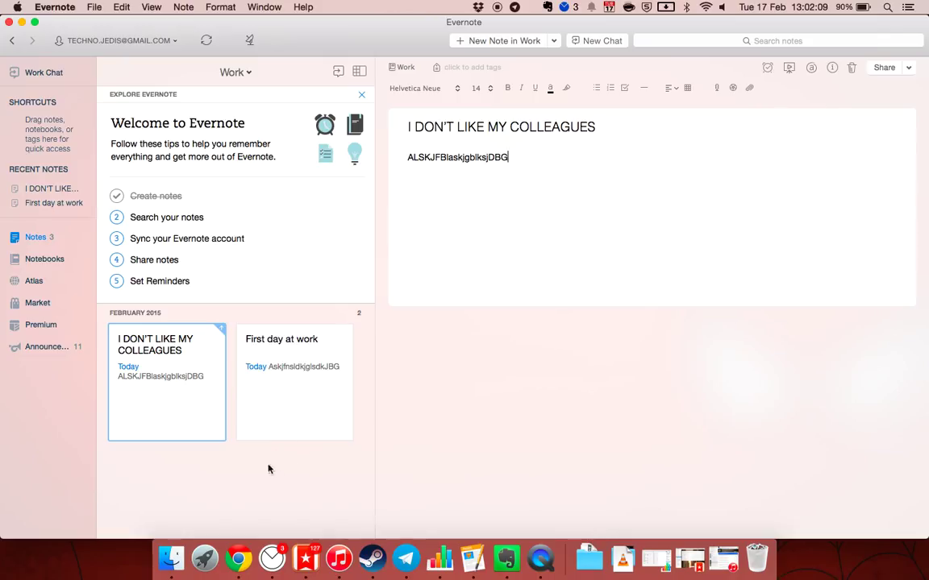
left_click(42, 259)
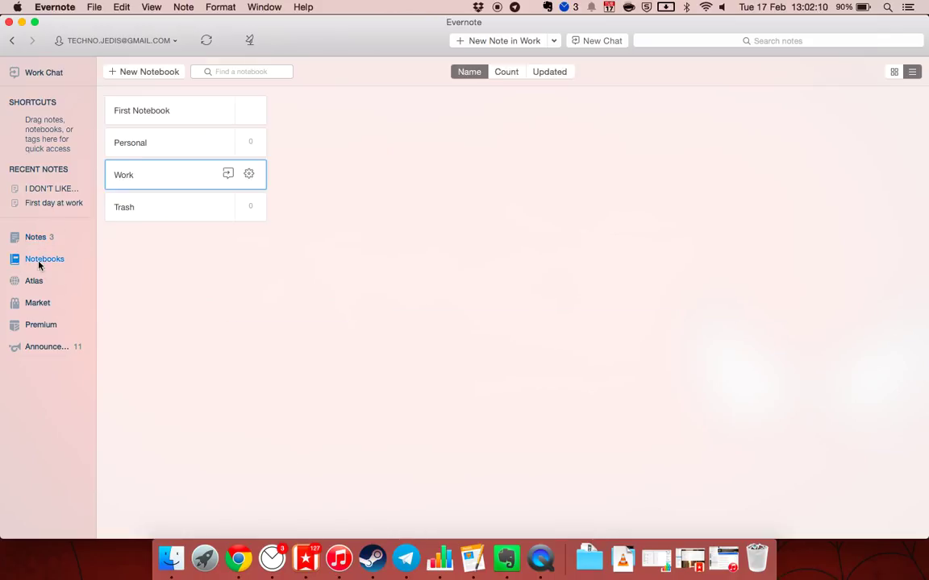
Open the 'First day at work' note in the Work notebook for editing
left_click(137, 175)
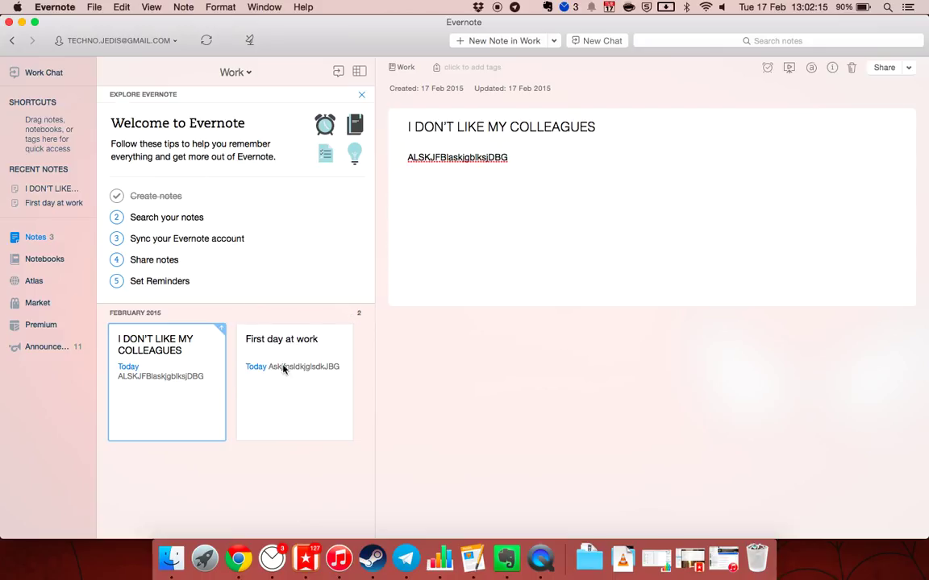
left_click(309, 389)
left_click(170, 390)
left_click(251, 389)
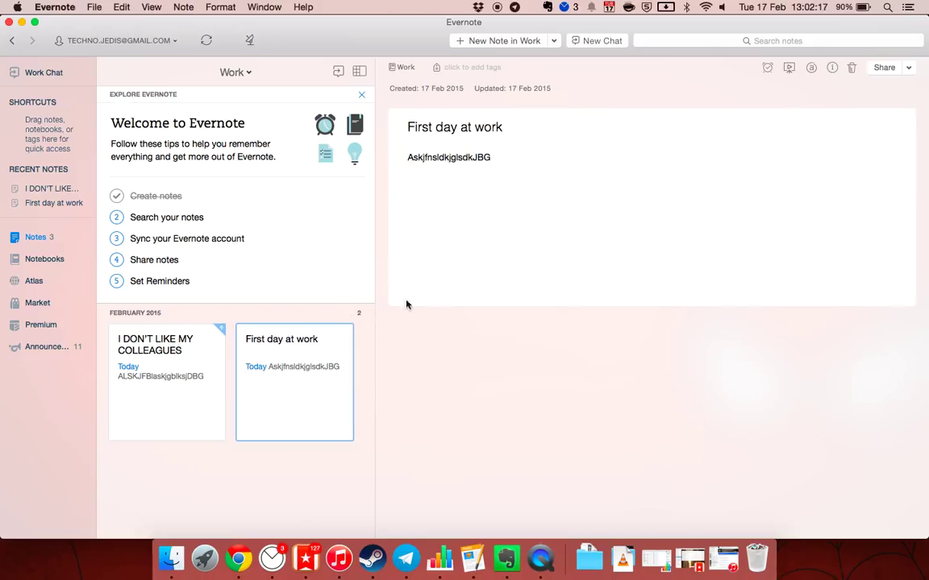
left_click(458, 199)
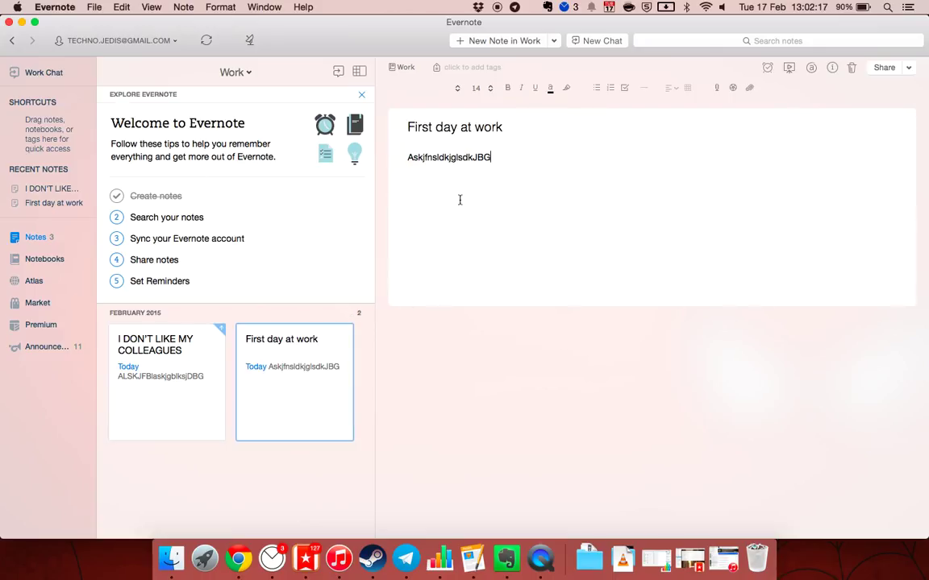
Add a checklist with SDKJFN, SD;GKJNFH and ASDGKJB, plus an empty checkbox
left_click(624, 88)
type("SDKJFN")
key("Return")
type("SD;GKJNFH")
key("Return")
type("ASDGKJB")
key("Return")
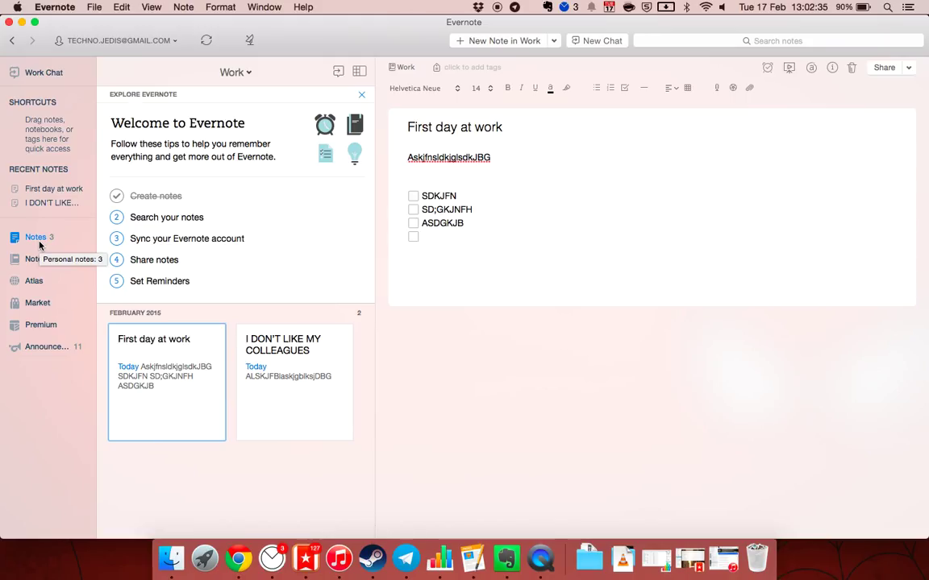
left_click(39, 324)
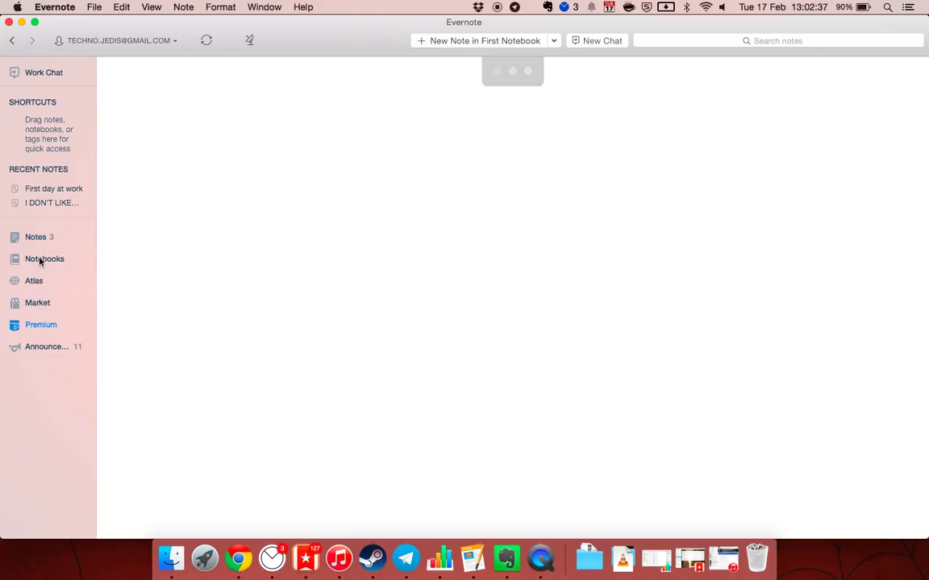
left_click(36, 237)
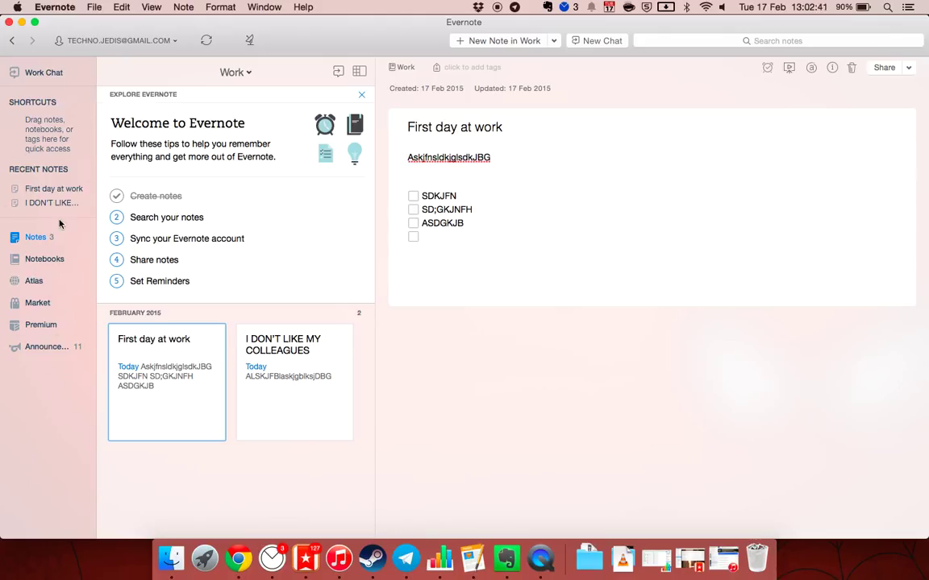
left_click(97, 9)
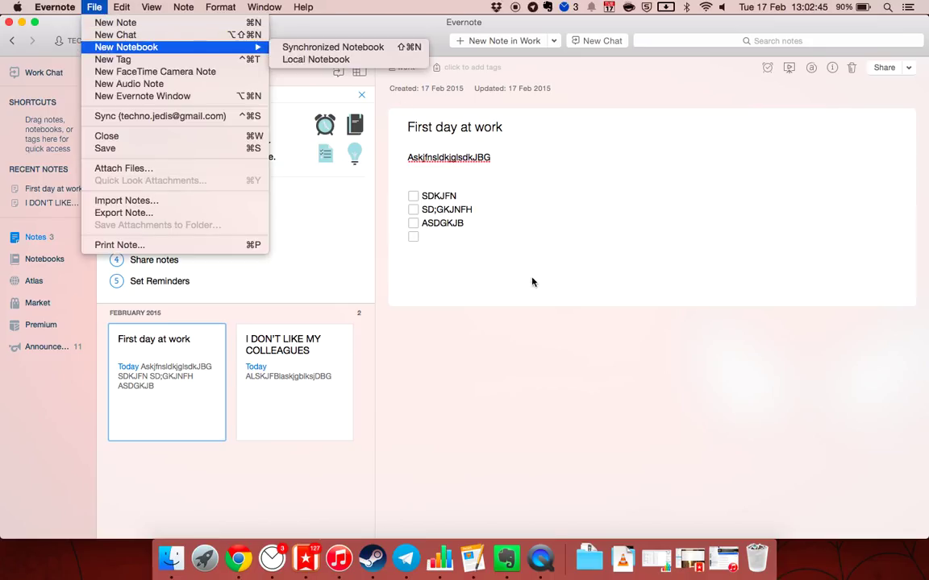
left_click(481, 255)
left_click(50, 323)
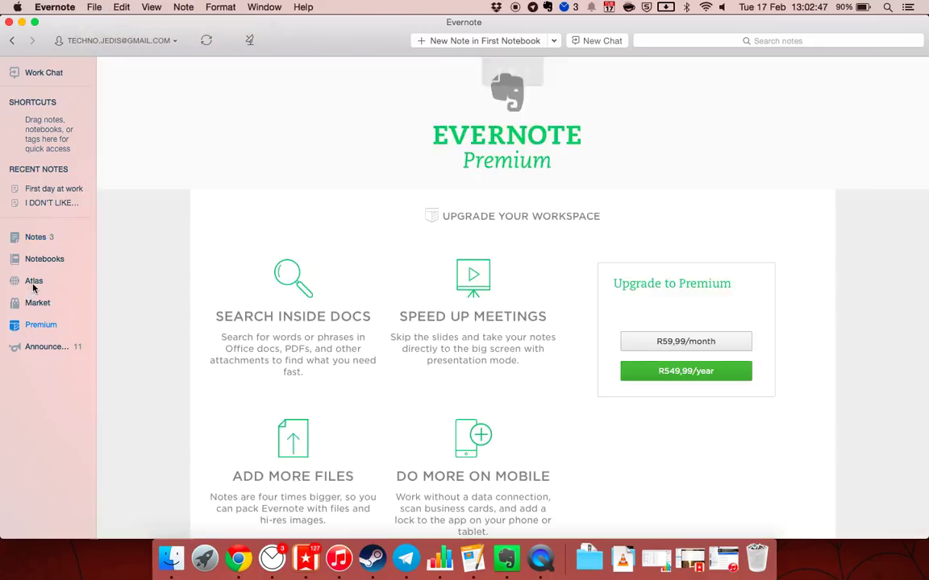
left_click(34, 283)
left_click(45, 258)
left_click(45, 238)
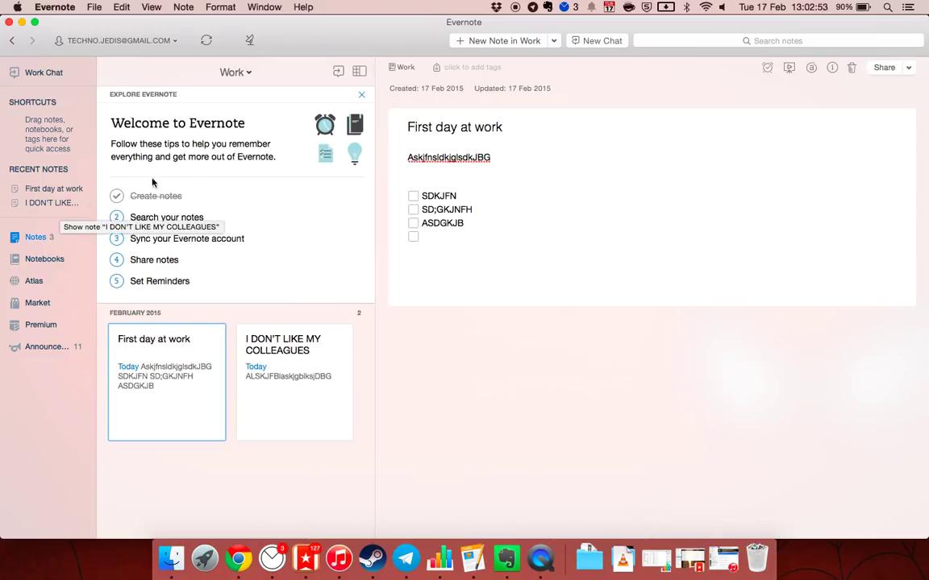
Tag the open note with .WORK
left_click(470, 69)
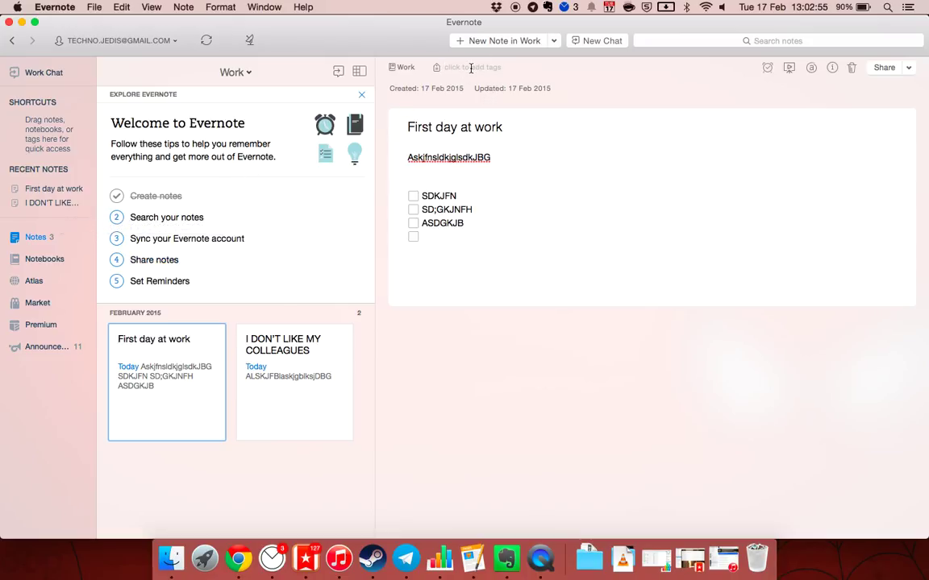
type(".WORK")
key("Return")
Delete the .WORK tag from the Tags list
left_click(42, 259)
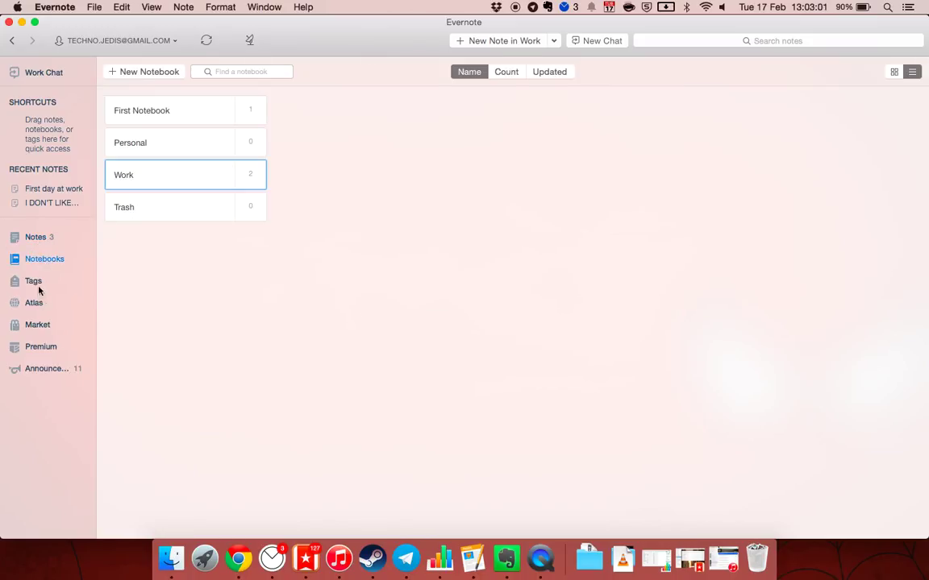
left_click(38, 285)
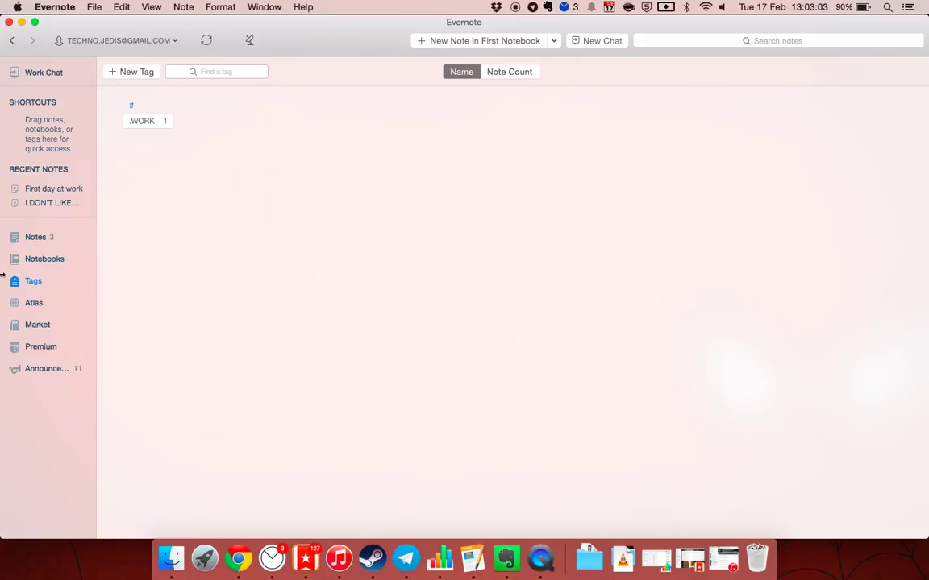
left_click(153, 125)
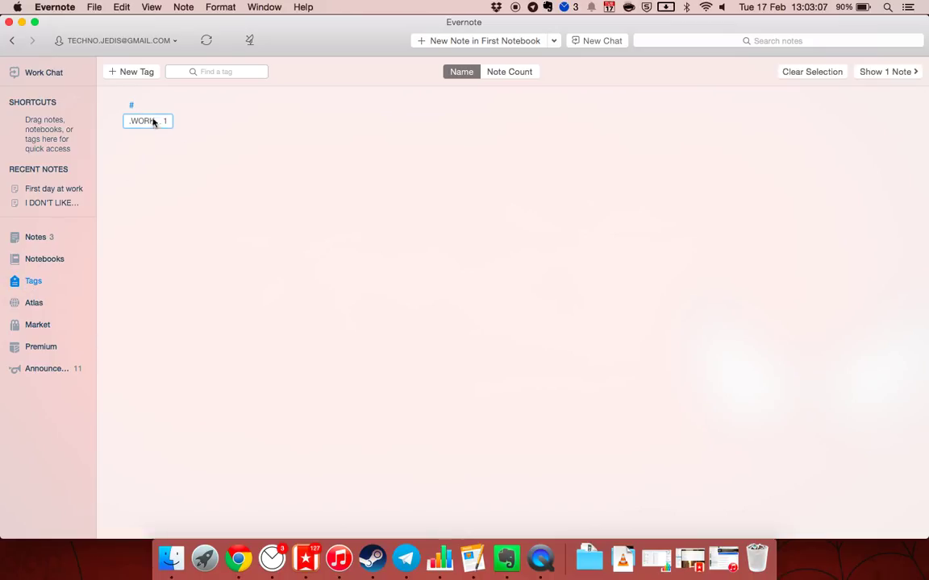
right_click(152, 122)
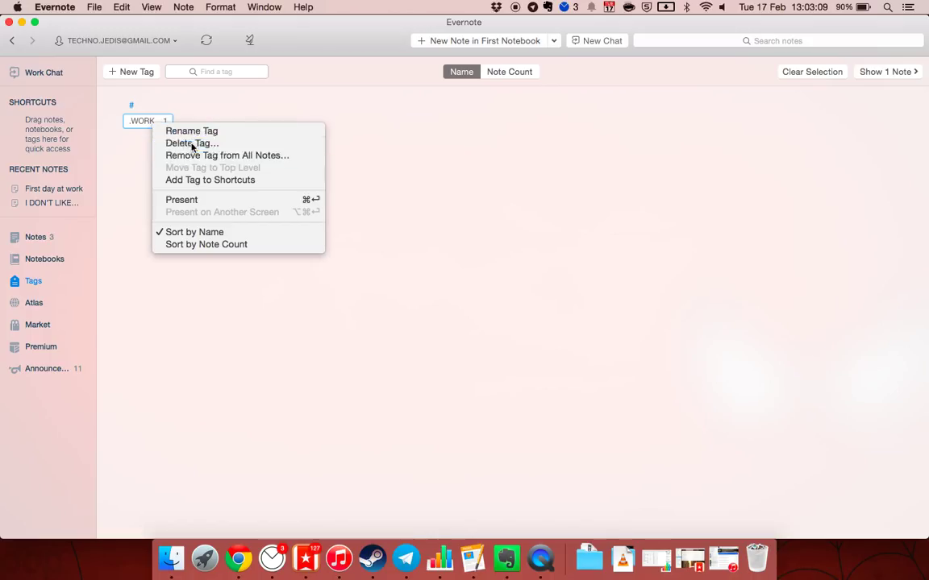
left_click(191, 142)
left_click(576, 120)
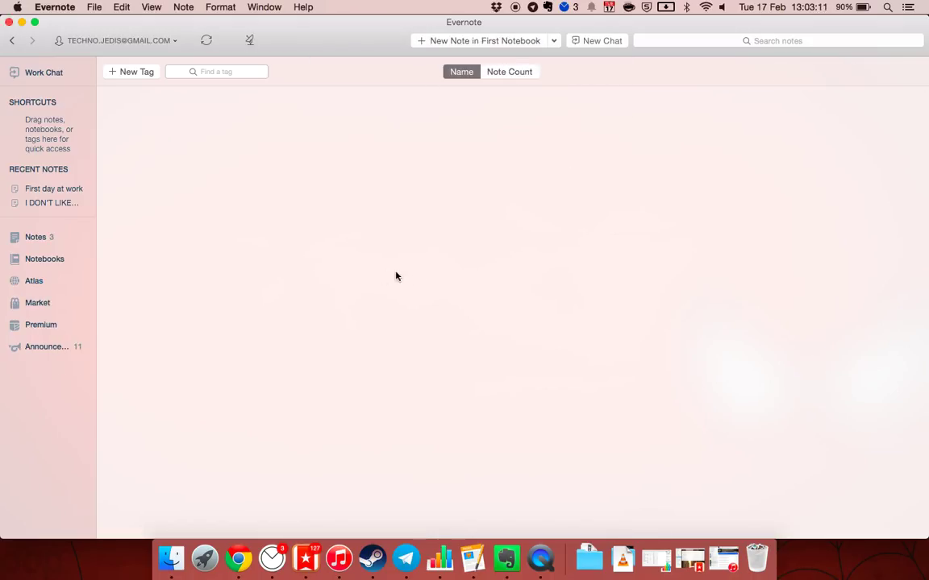
Create the tags .What, .When and .Who
left_click(149, 74)
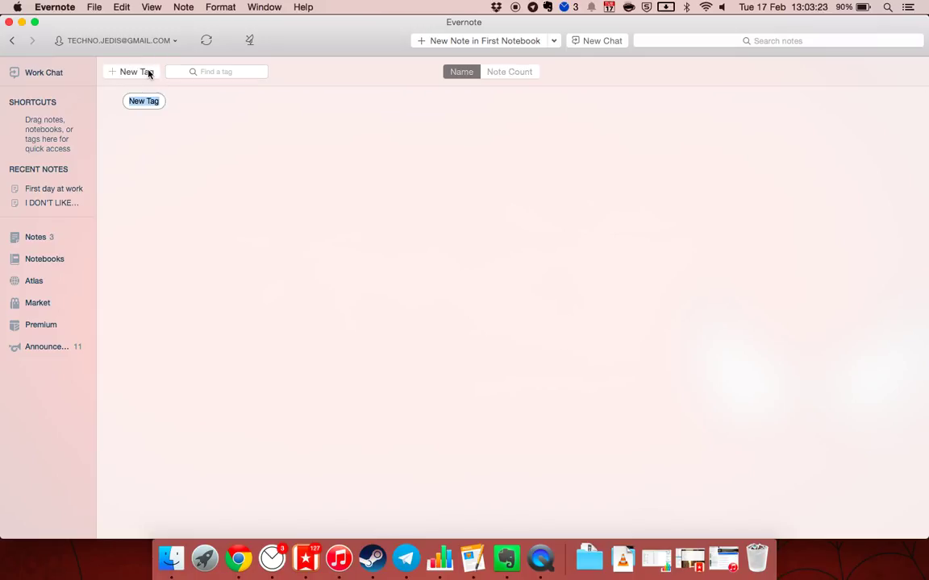
type("WHAT")
key("BackSpace")
key("BackSpace")
key("BackSpace")
type("hat")
key("Return")
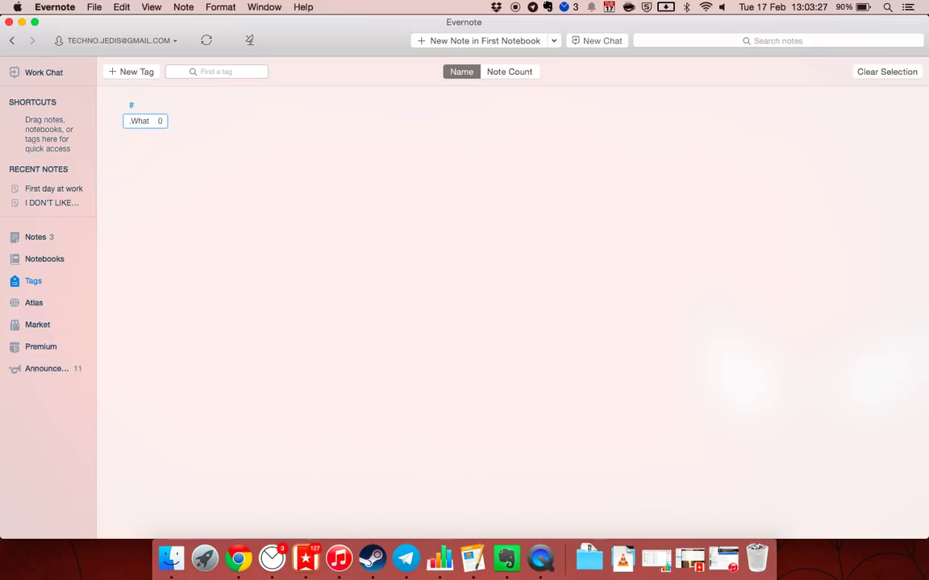
left_click(139, 71)
type("When")
key("Return")
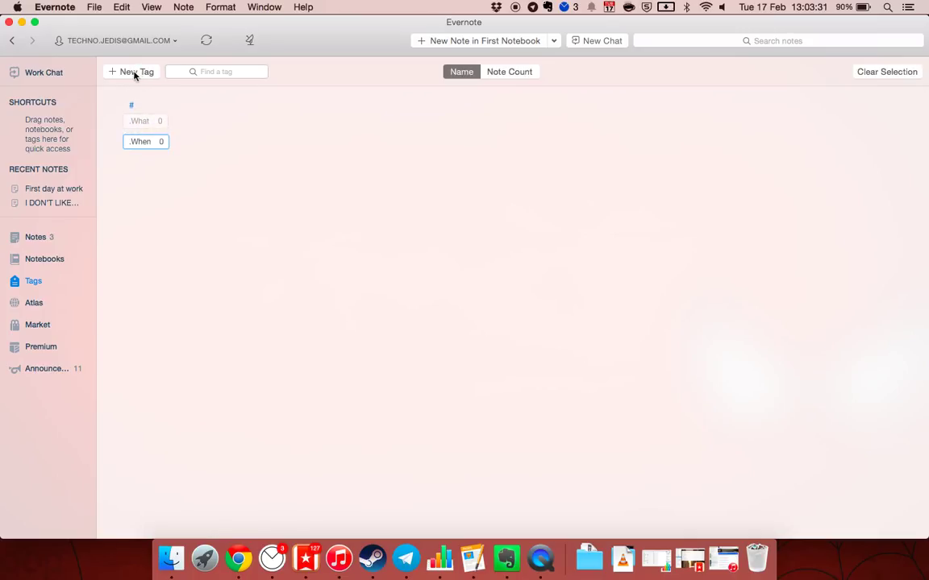
left_click(135, 71)
type(".Who")
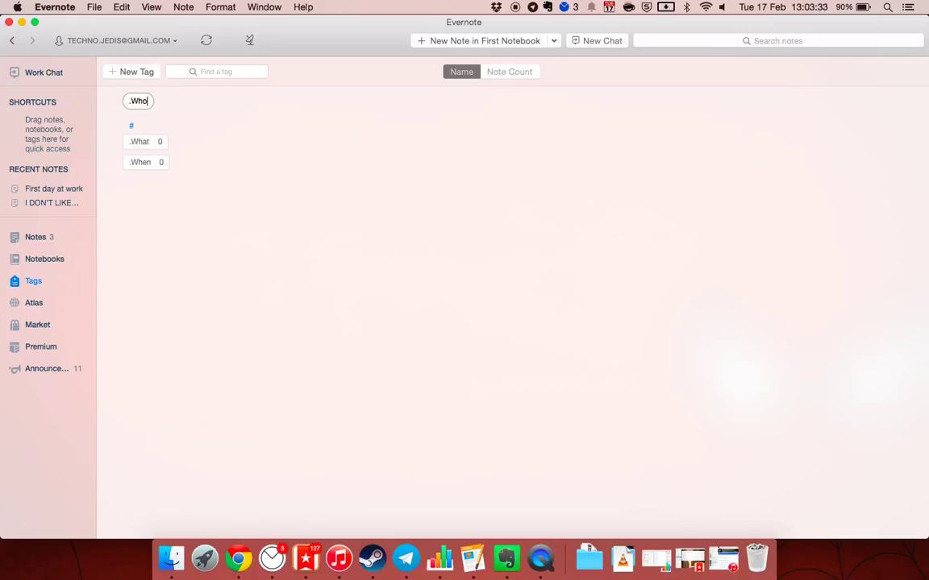
key("Return")
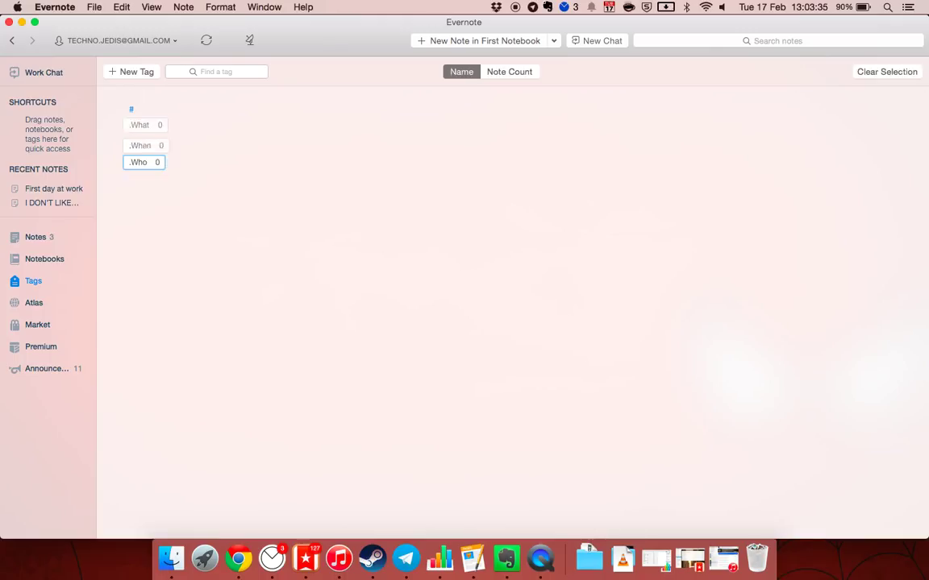
left_click(142, 121)
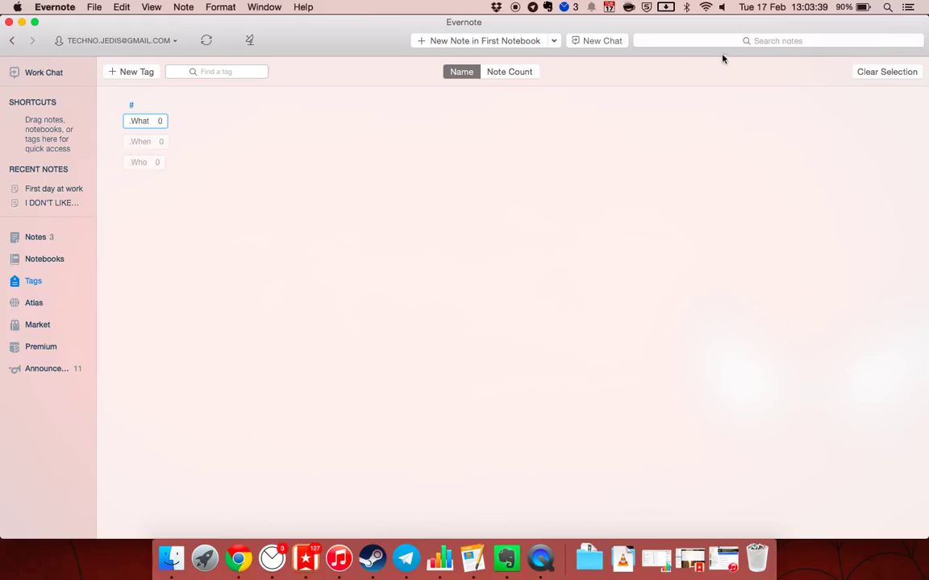
left_click(705, 40)
type(".")
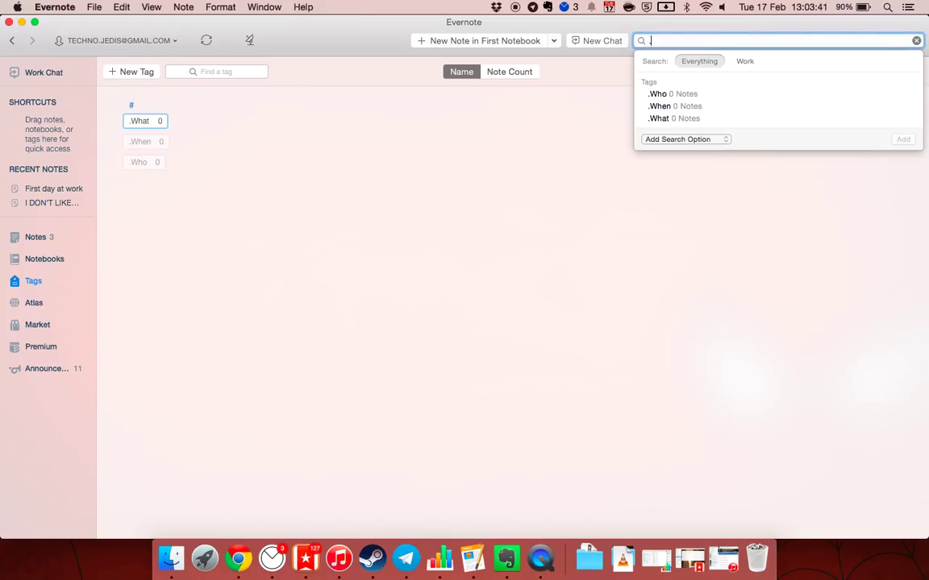
key("Up")
key("Up")
key("Up")
key("Up")
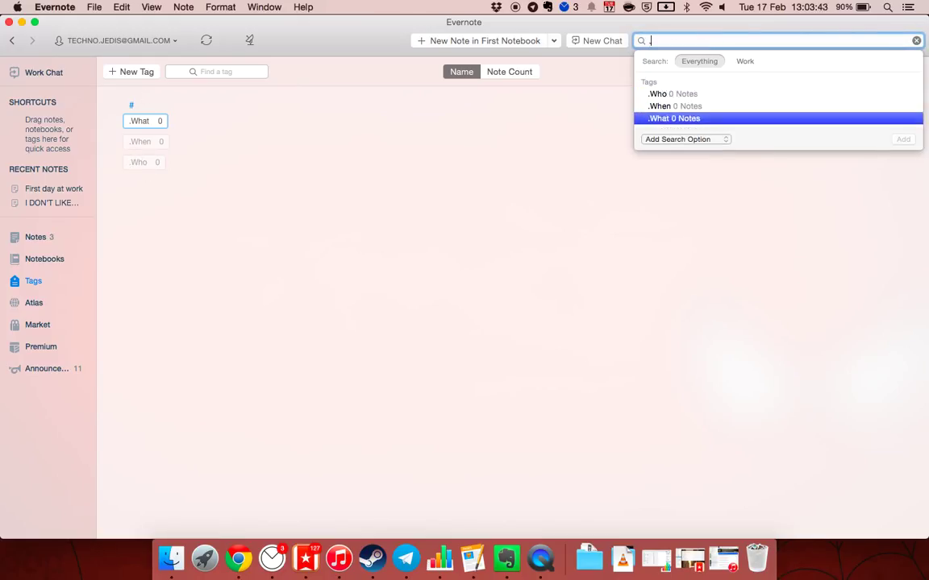
left_click(193, 122)
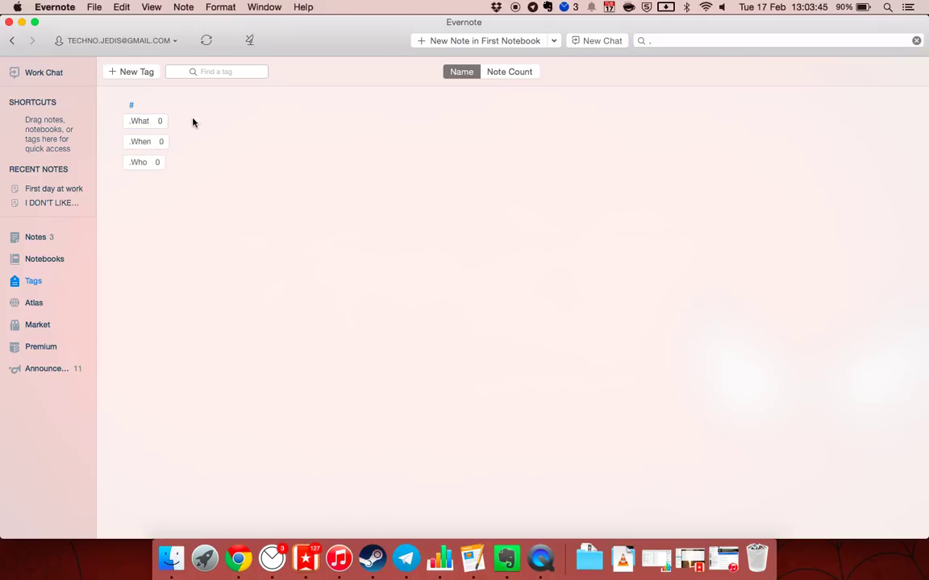
left_click(147, 122)
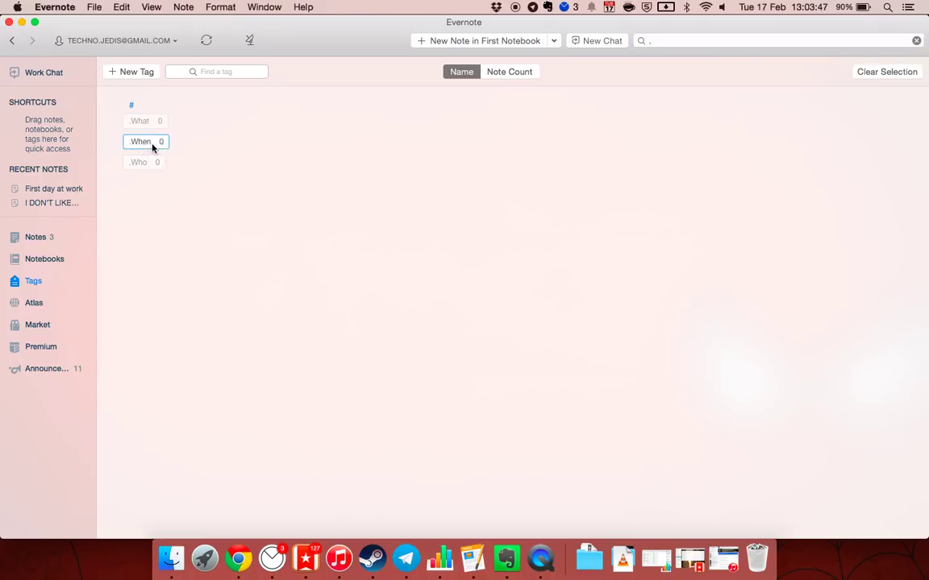
Create two new tags named Future and Past
left_click(145, 81)
type("Future")
key("Return")
left_click(137, 72)
type("Past")
key("Return")
Try nesting Future under .When, then start a new note from the notes list
left_click(150, 208)
left_click(149, 245, "super")
left_click_drag(149, 210, 148, 146)
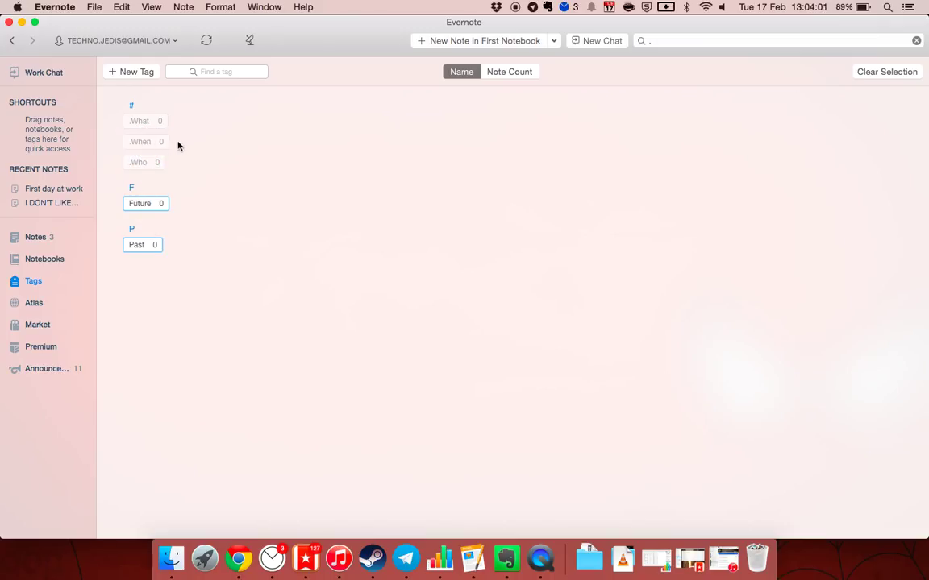
left_click_drag(149, 204, 152, 142)
double_click(149, 205)
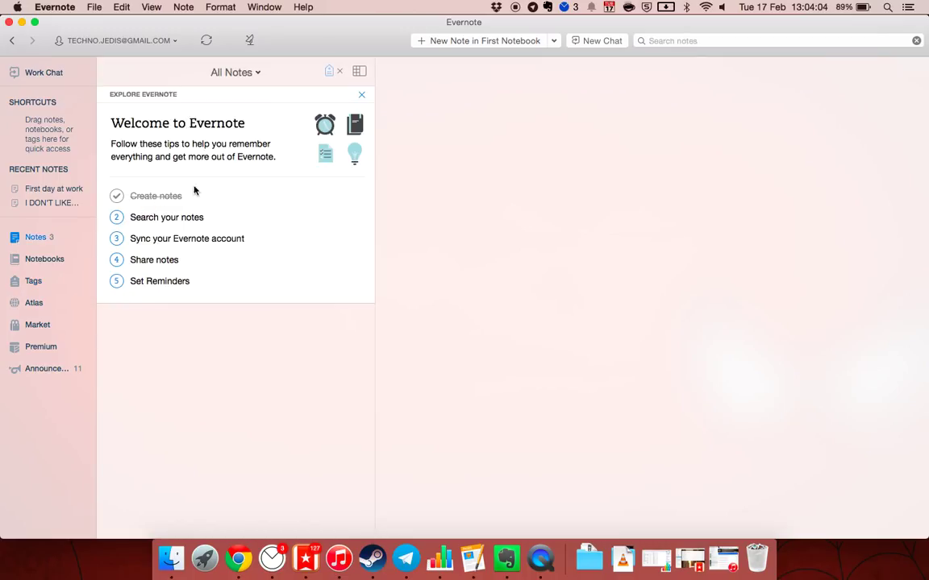
left_click(31, 281)
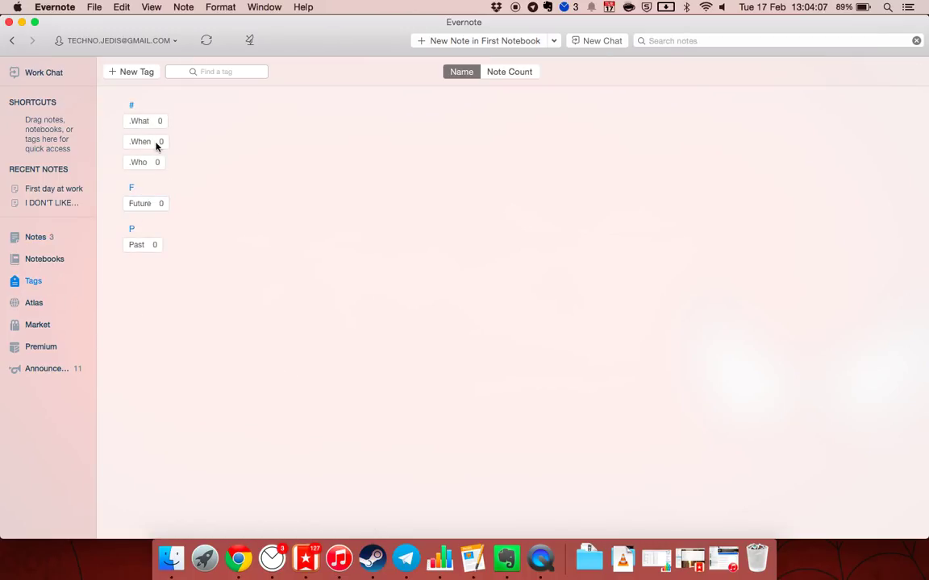
left_click(139, 203)
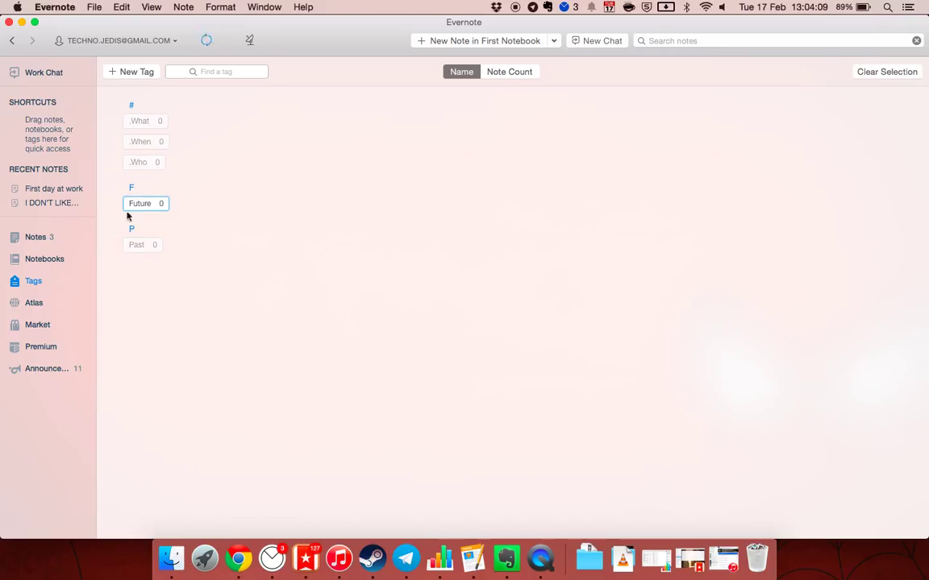
left_click(47, 236)
left_click(497, 40)
Title the new note 'Work'
type("W")
key("BackSpace")
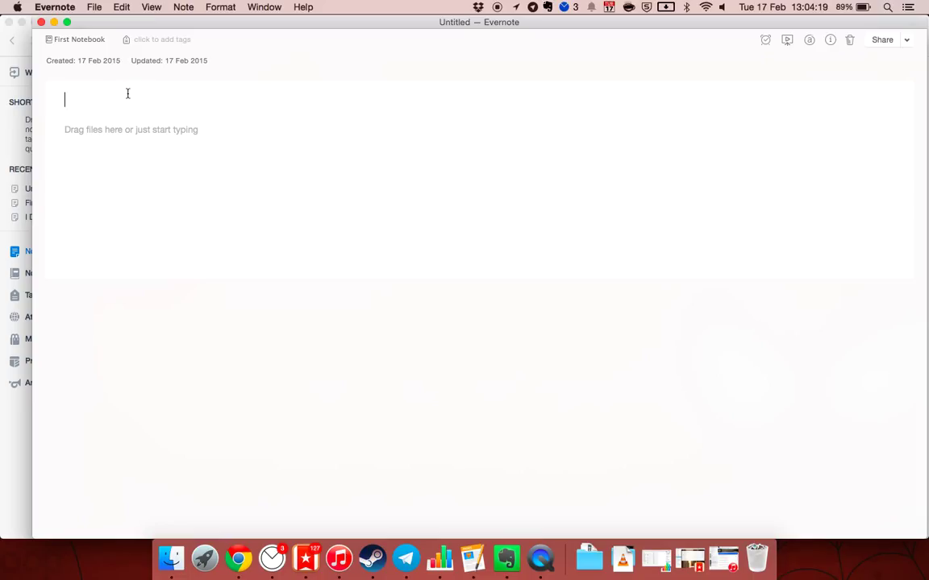
type("Work")
key("Return")
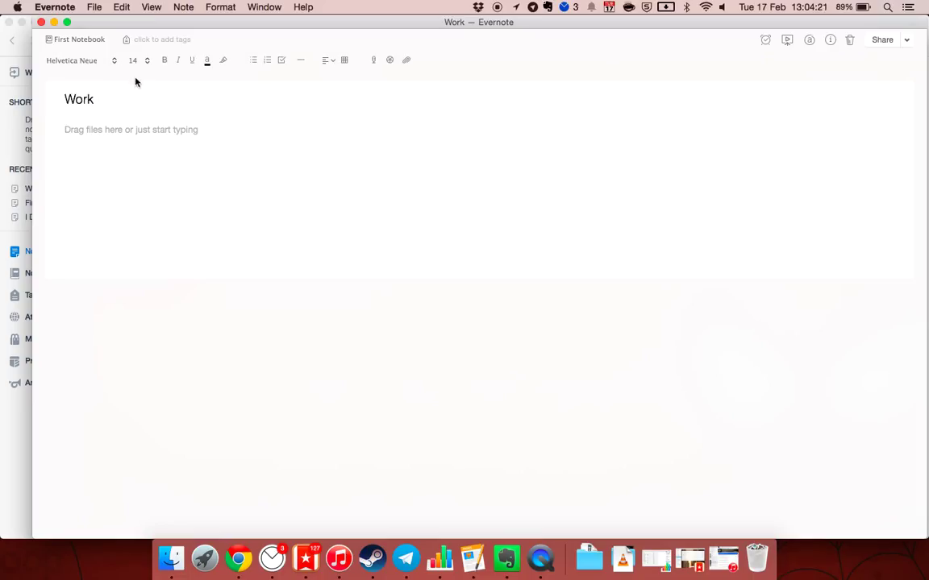
Tag the note with Future and November 2015
left_click(149, 42)
type("Fut")
key("Return")
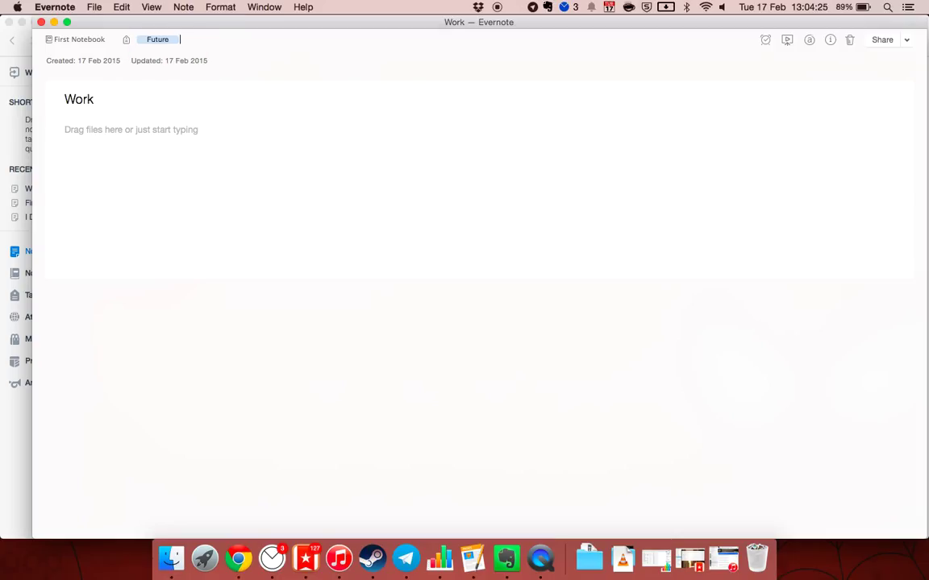
type("November 1015")
key("Return")
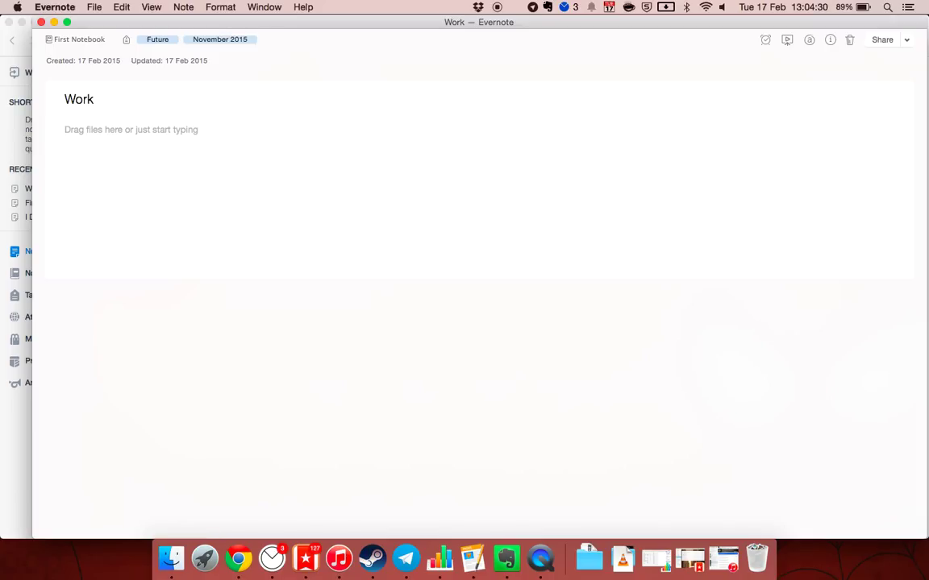
Write 'Its going to be awesome' in the body, preview Presentation mode, and close the note
left_click(66, 138)
type("Its going to be awesome")
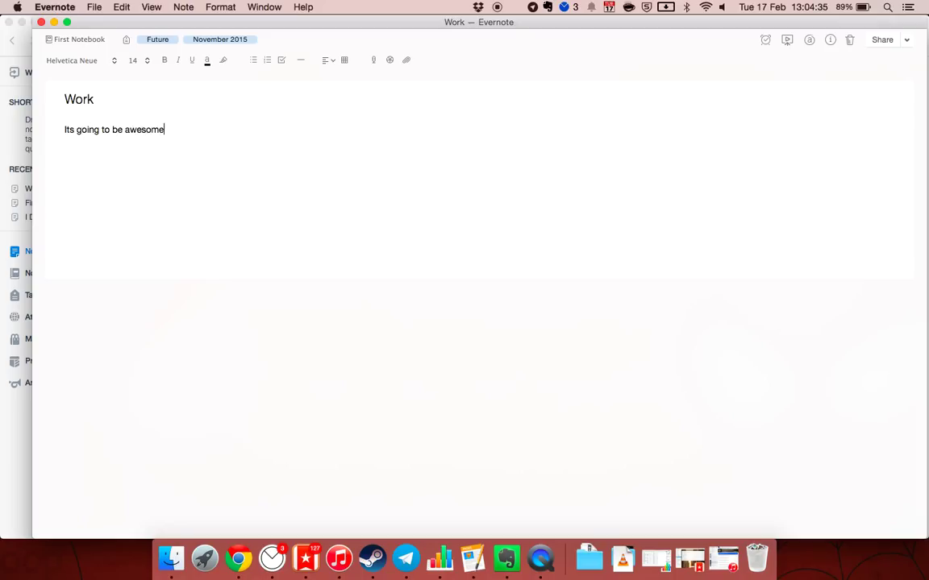
key("super+alt+p")
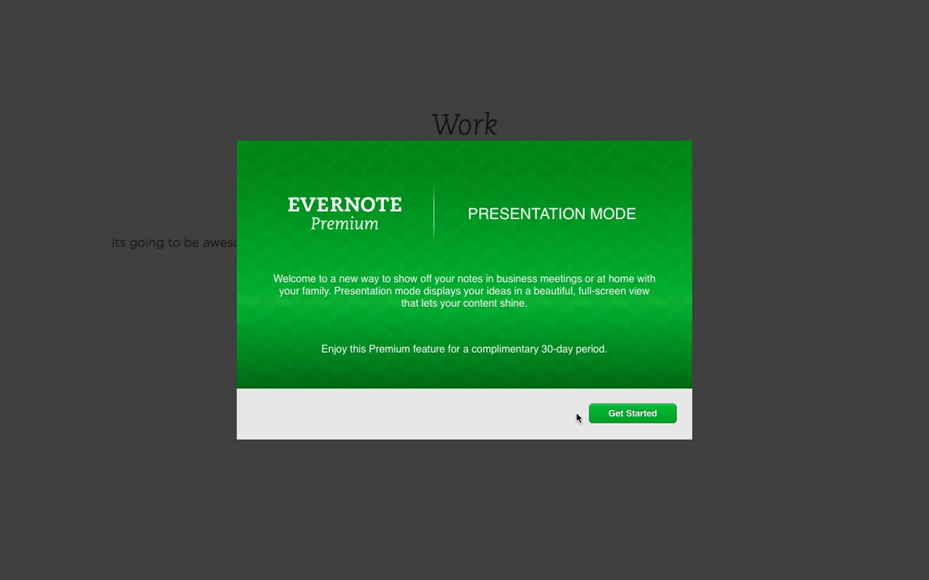
left_click(633, 414)
key("Escape")
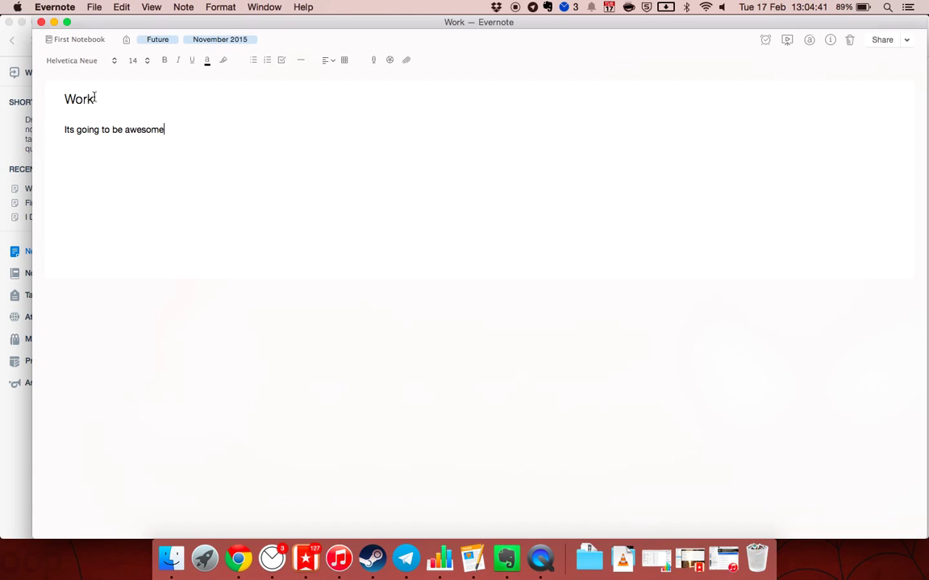
left_click(41, 21)
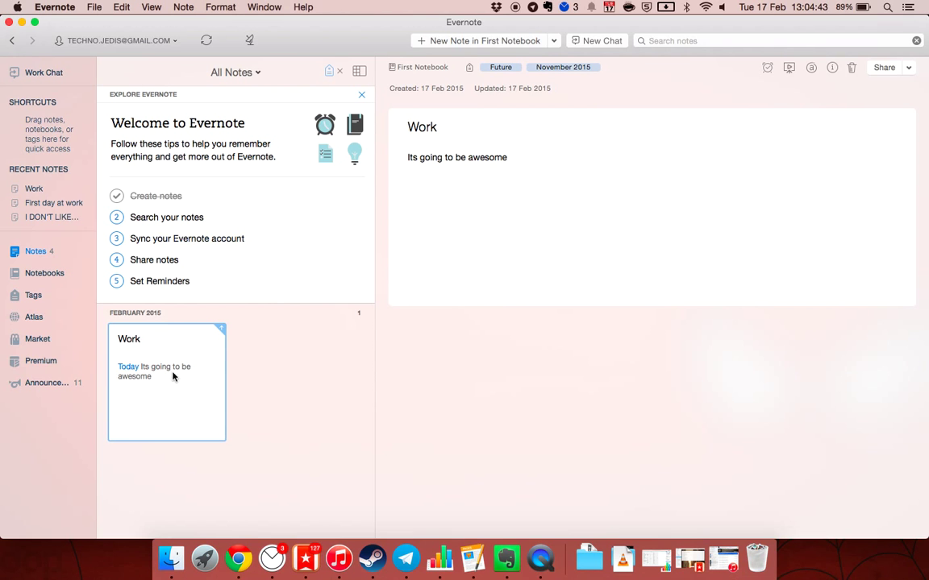
Nest the Future and Past tags under .When and collapse its children
left_click(31, 294)
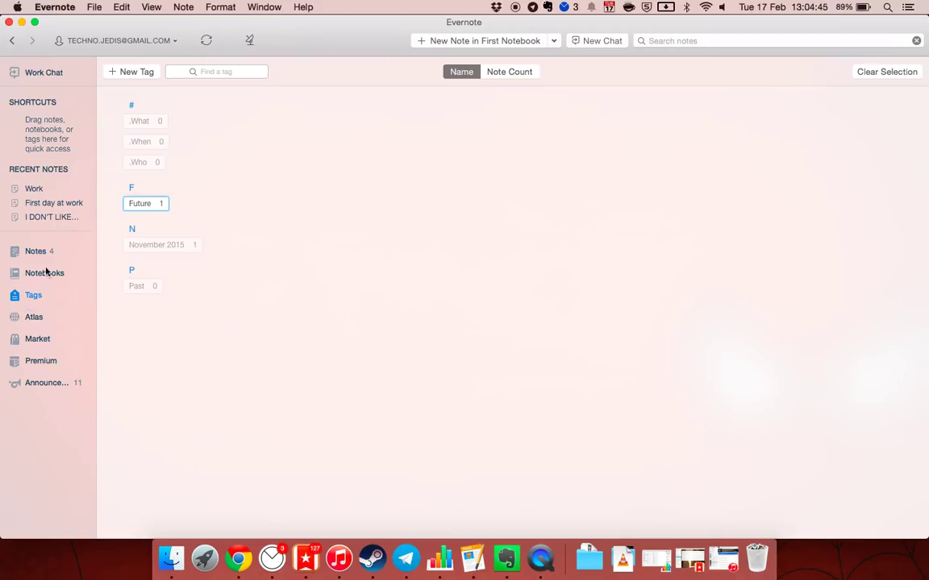
left_click_drag(149, 203, 164, 145)
left_click(179, 142)
left_click_drag(142, 265, 166, 150)
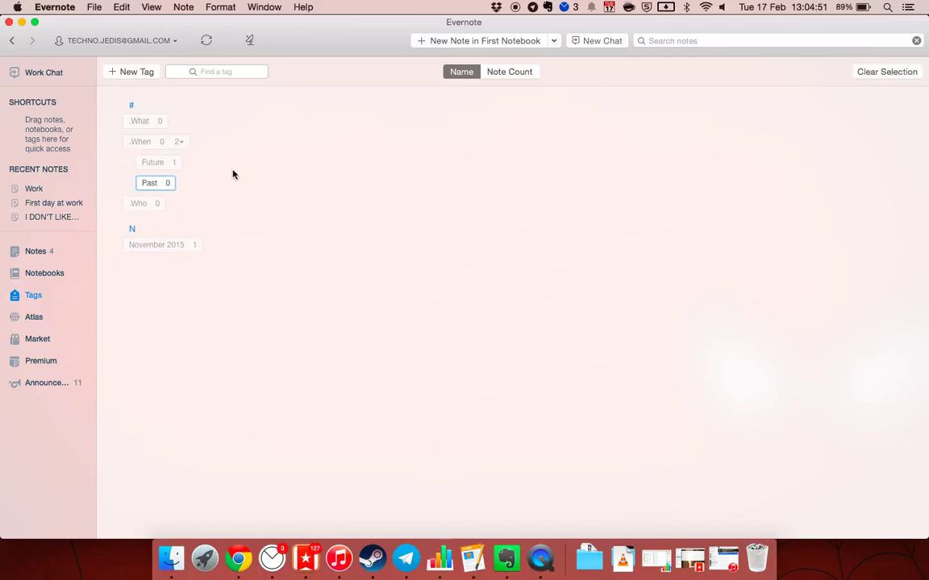
left_click(197, 168)
left_click(178, 143)
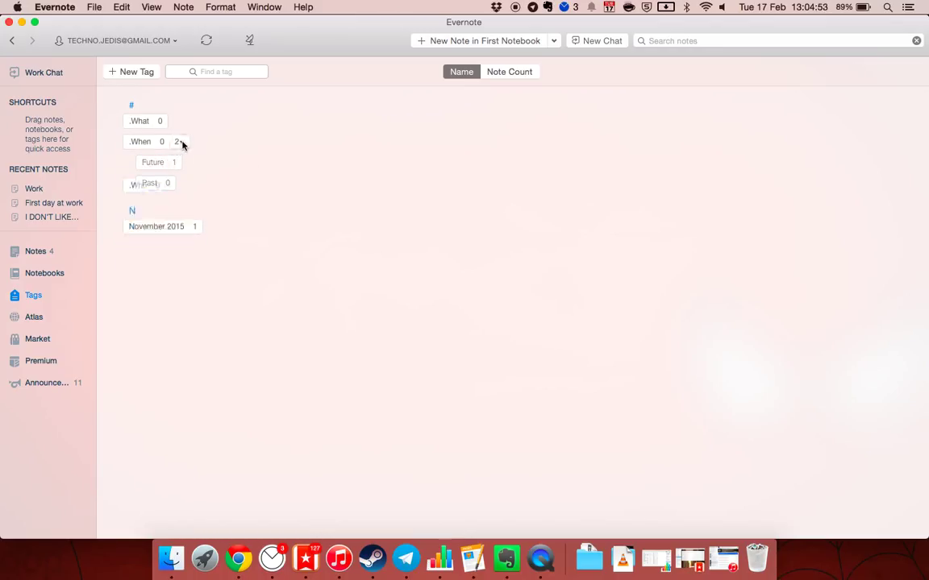
left_click(468, 41)
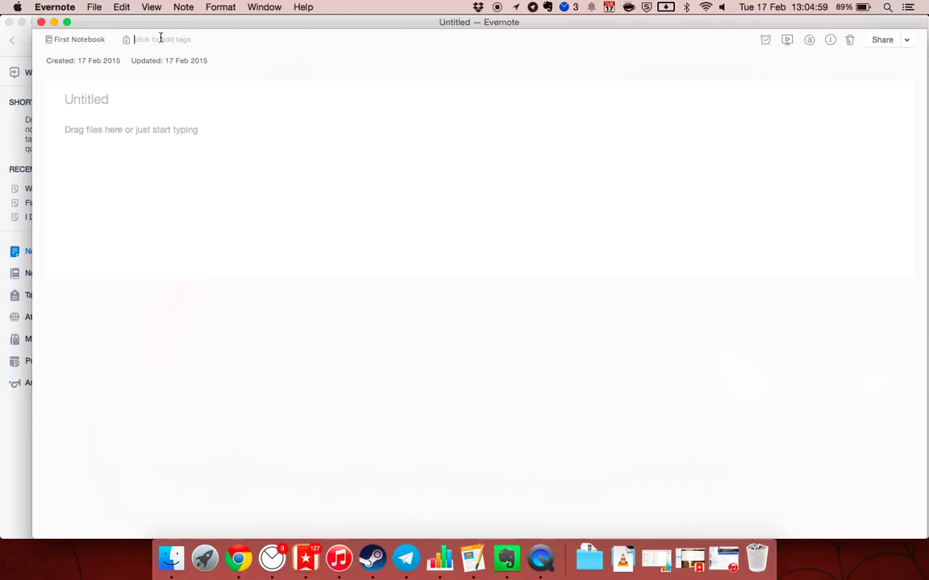
Tag the new note .Teambuilding, title it Teambuilding, add November 2015, and begin typing .When
type(".Teambuilding")
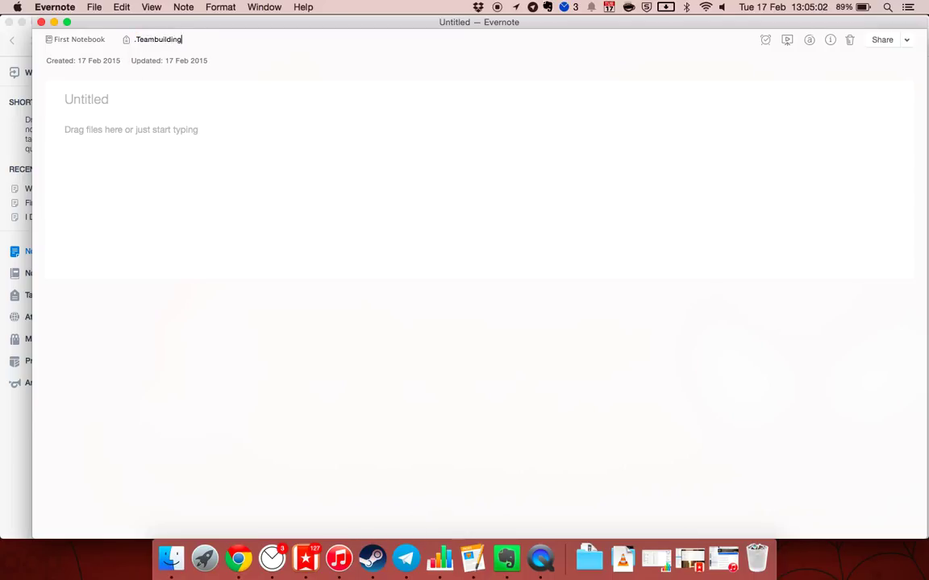
key("Return")
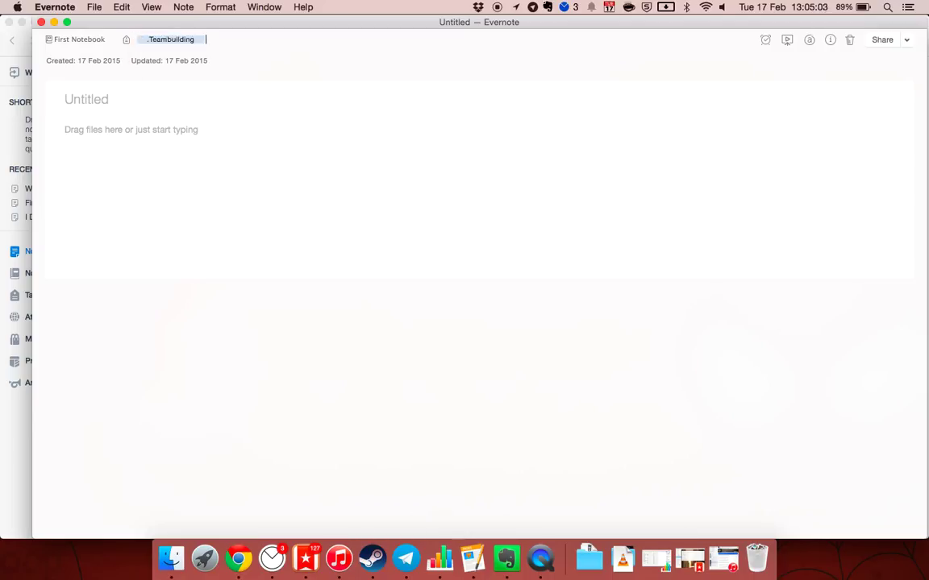
left_click(103, 95)
type("Team")
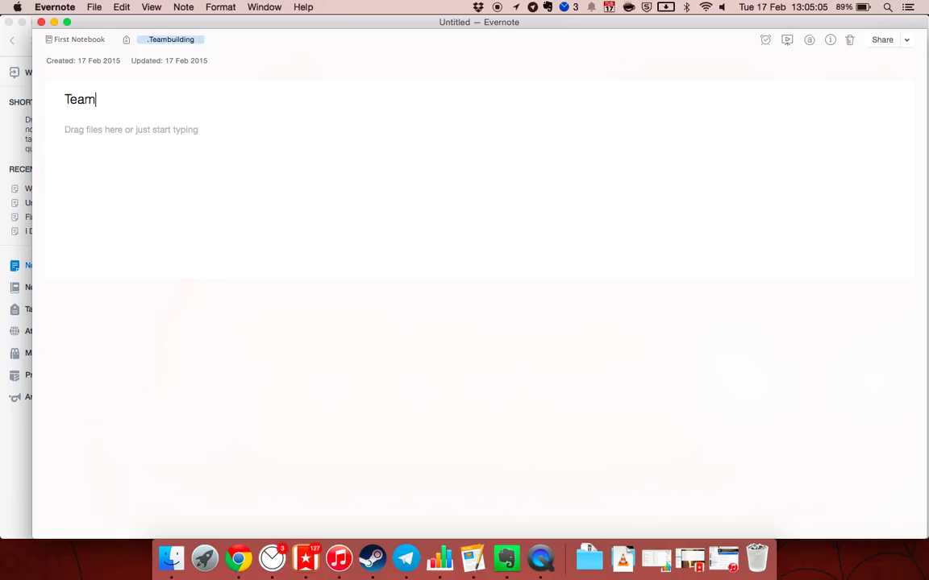
type("building")
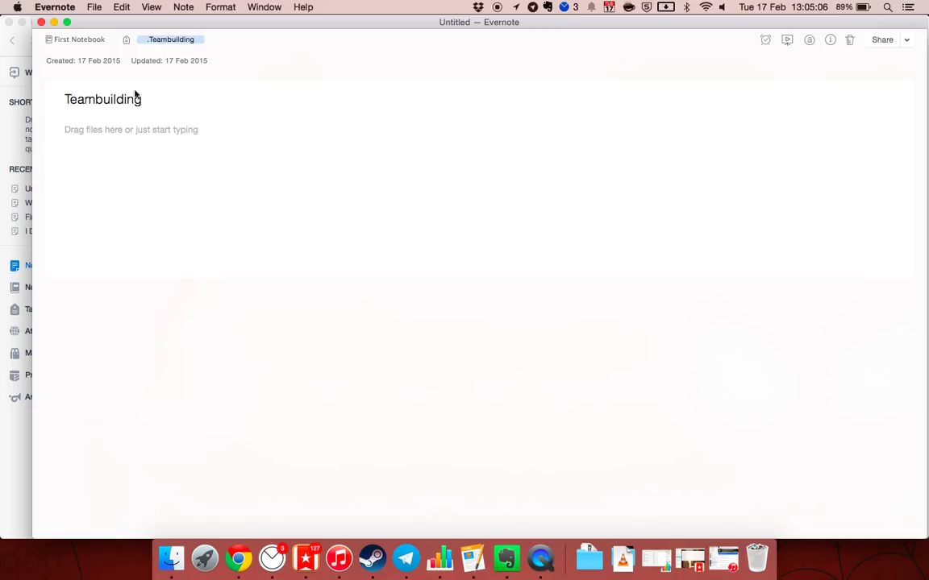
left_click(216, 40)
type(".")
key("BackSpace")
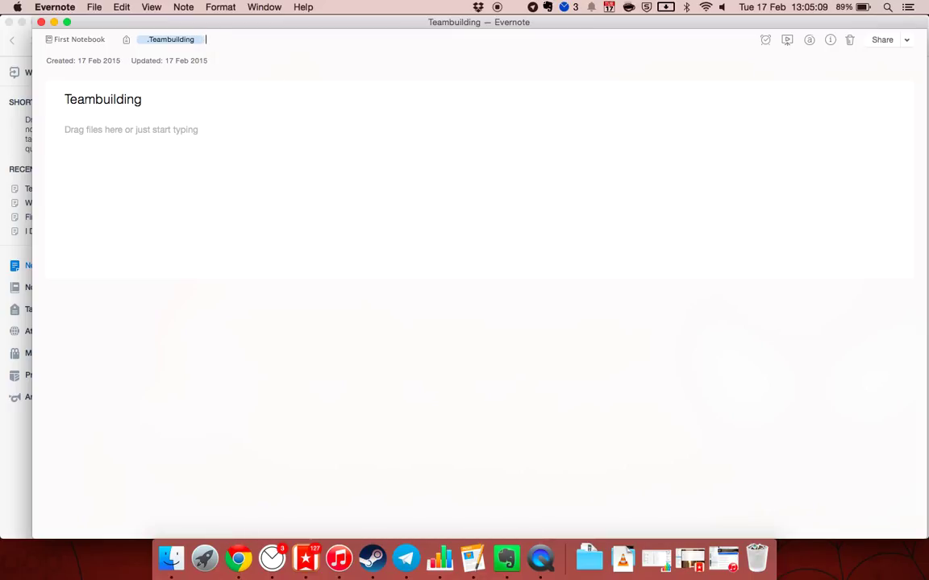
type("November 2015")
key("Return")
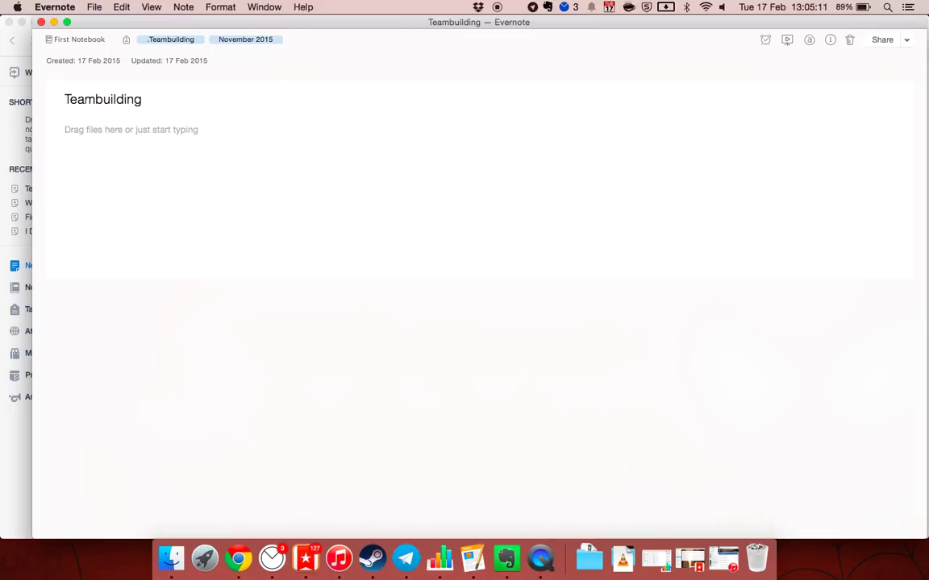
type(".Wh")
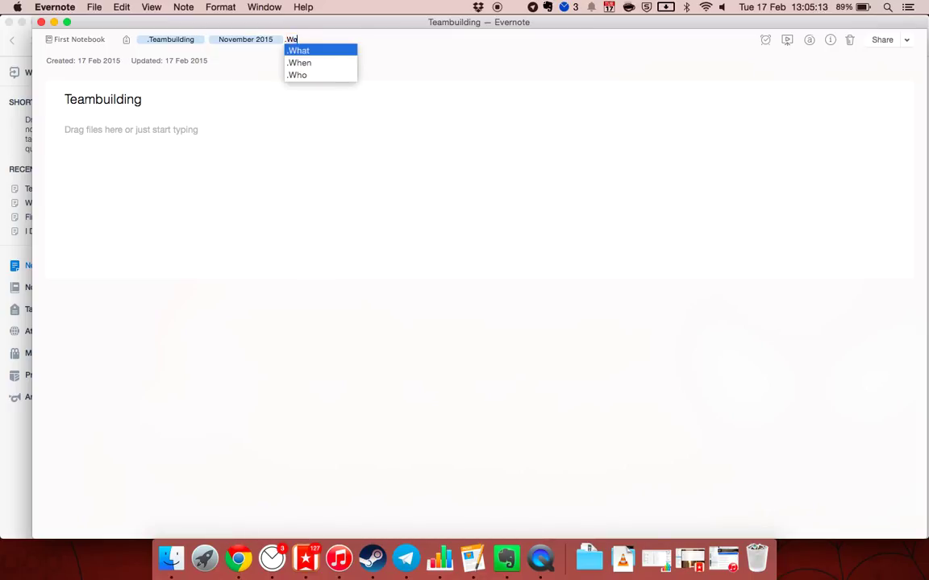
type("en")
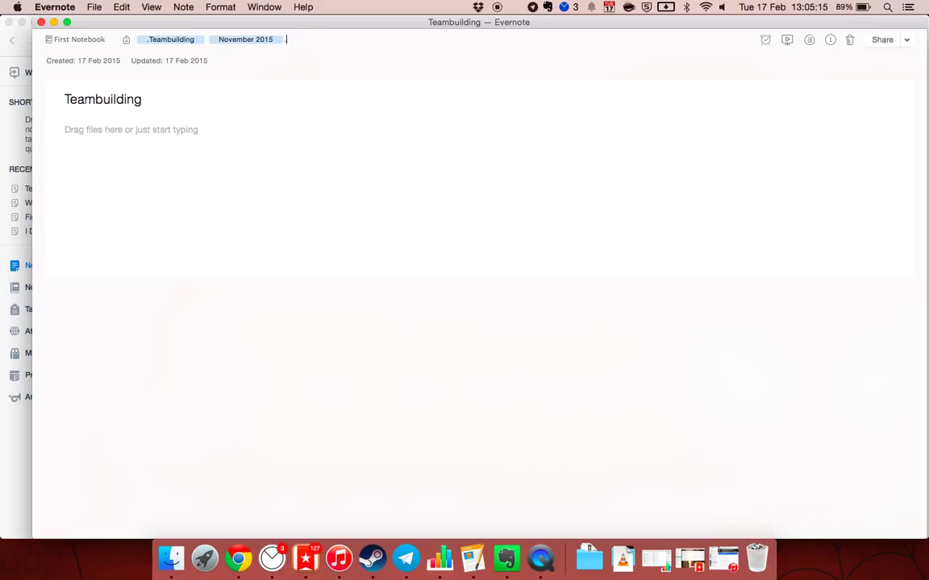
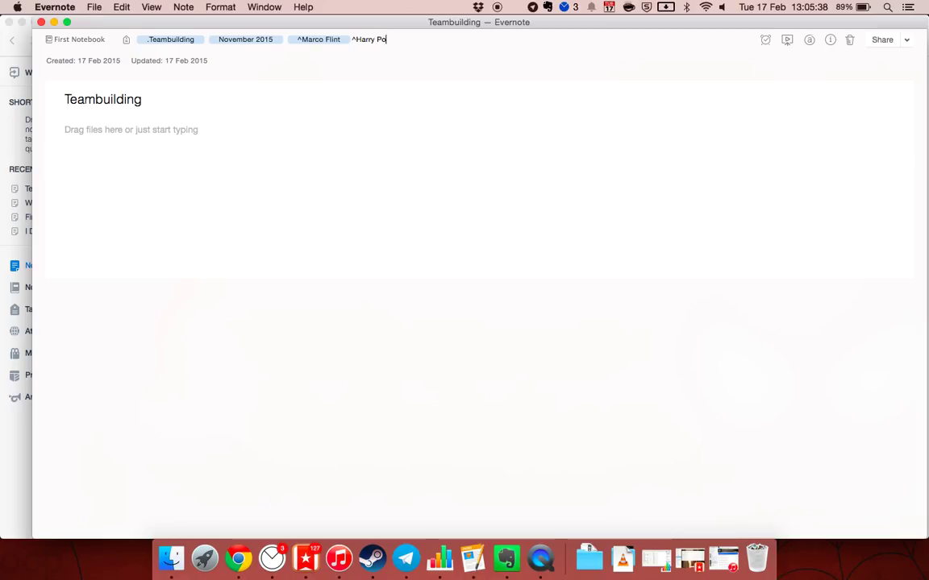
Add the second person tag and the body text 'Its gonna be awesome' to the Teambuilding note, then close it
type("tter")
key("Return")
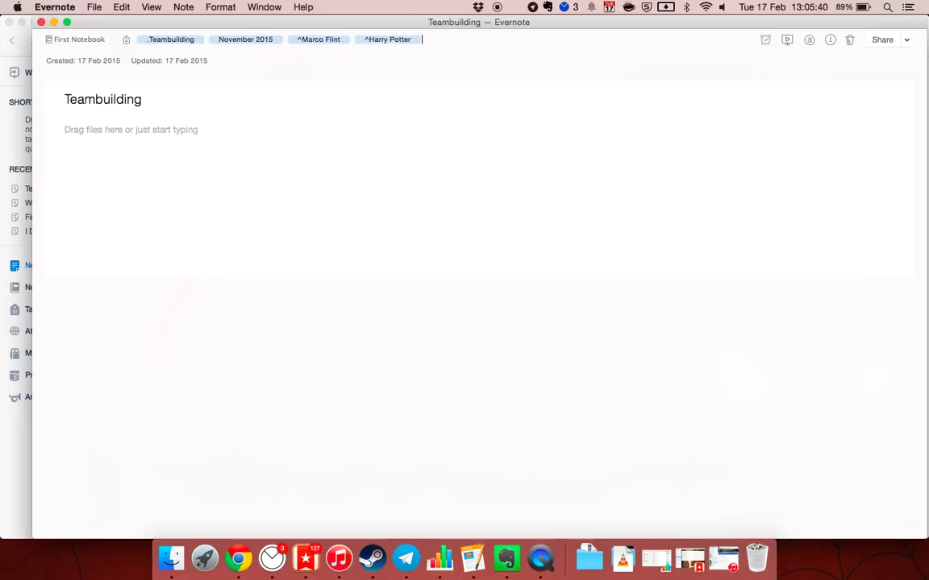
left_click(95, 122)
type("Its g")
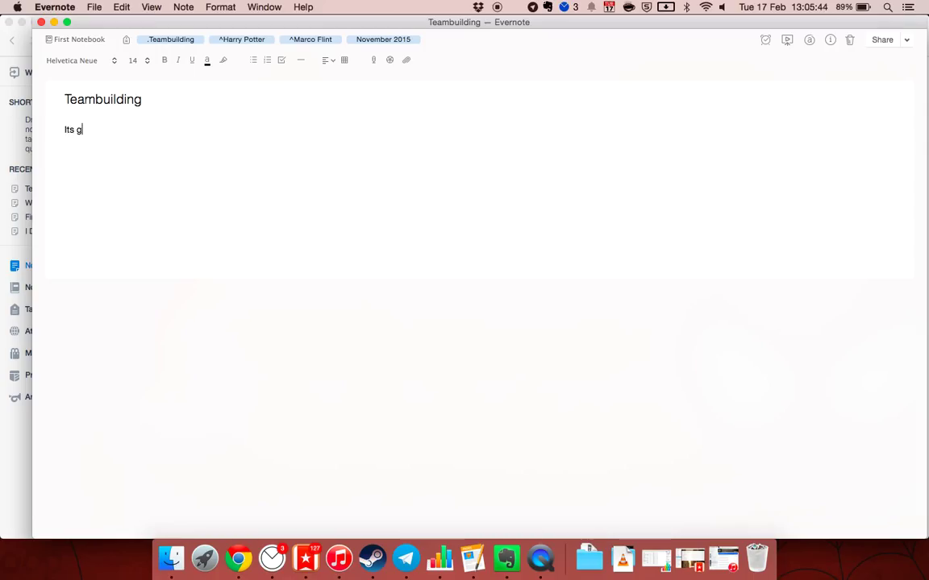
type("onna be awesome")
key("Return")
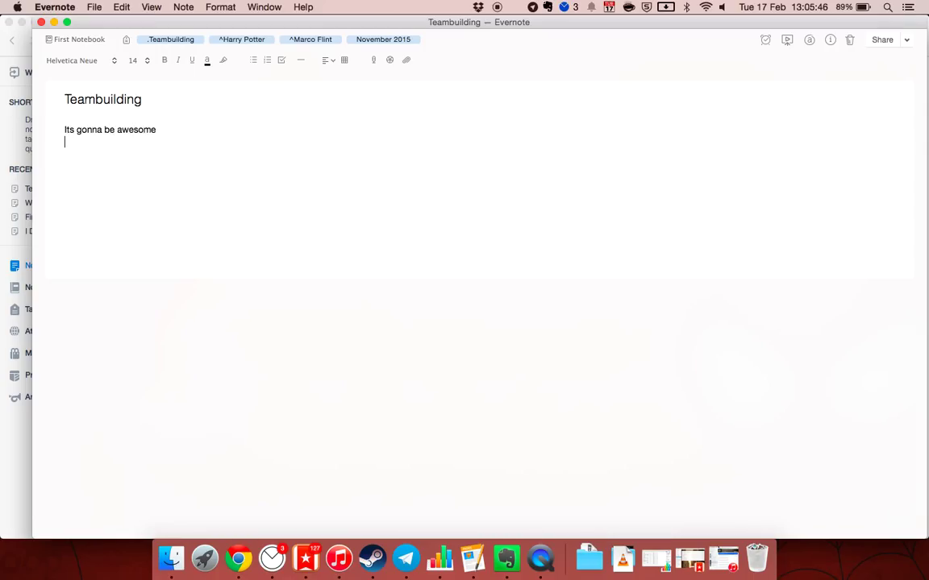
key("super+w")
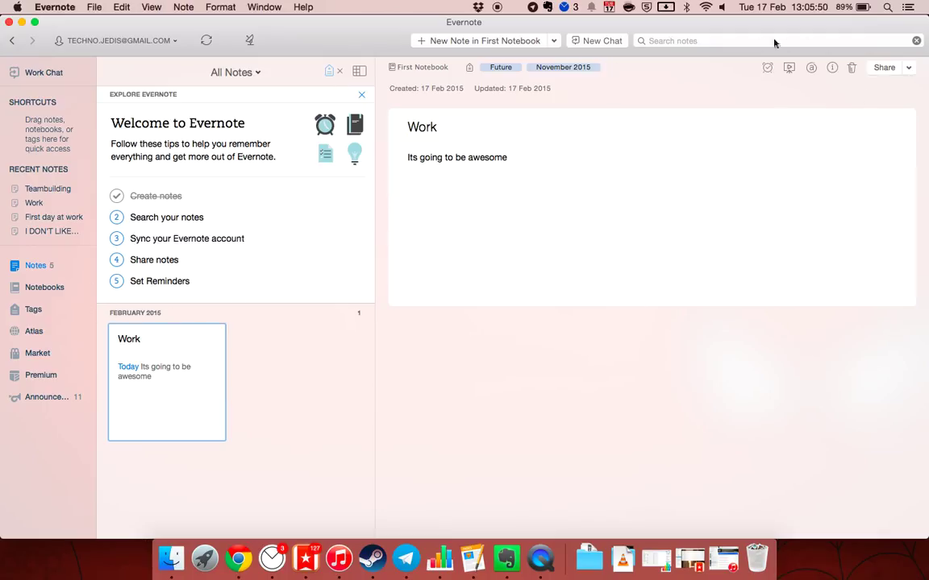
left_click(690, 41)
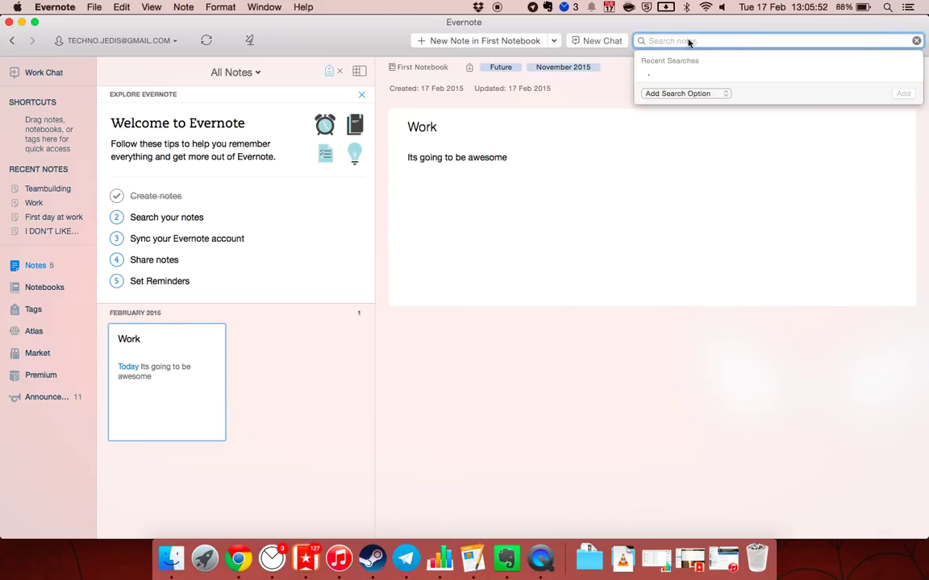
type("^")
key("Down")
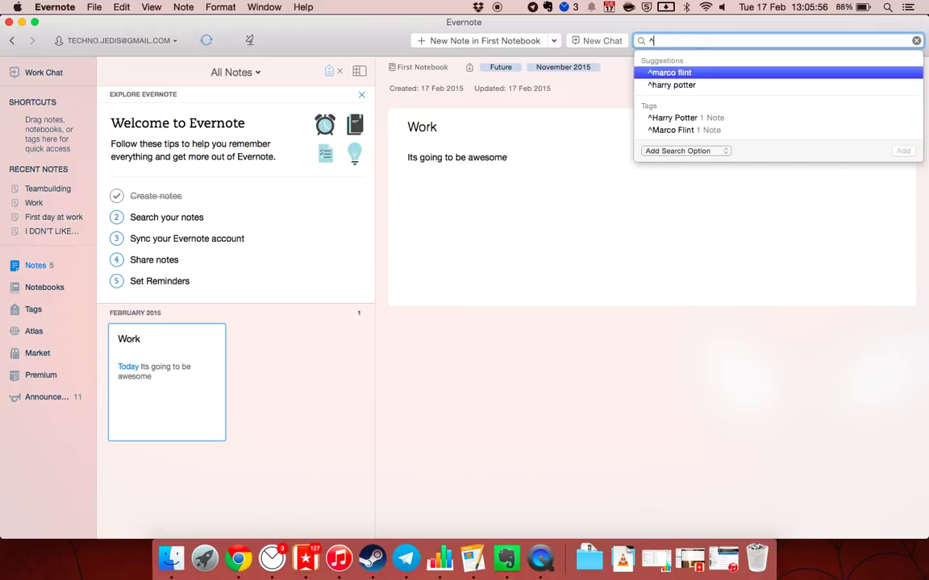
key("BackSpace")
left_click(524, 265)
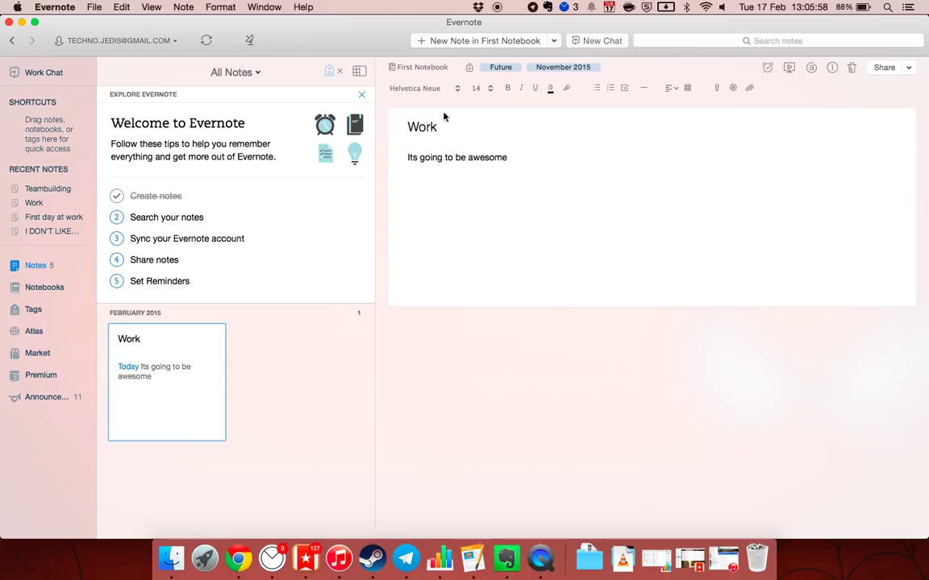
On the Tags page, create a new person tag whose name begins with '* ', correcting a mistyped first attempt
left_click(33, 309)
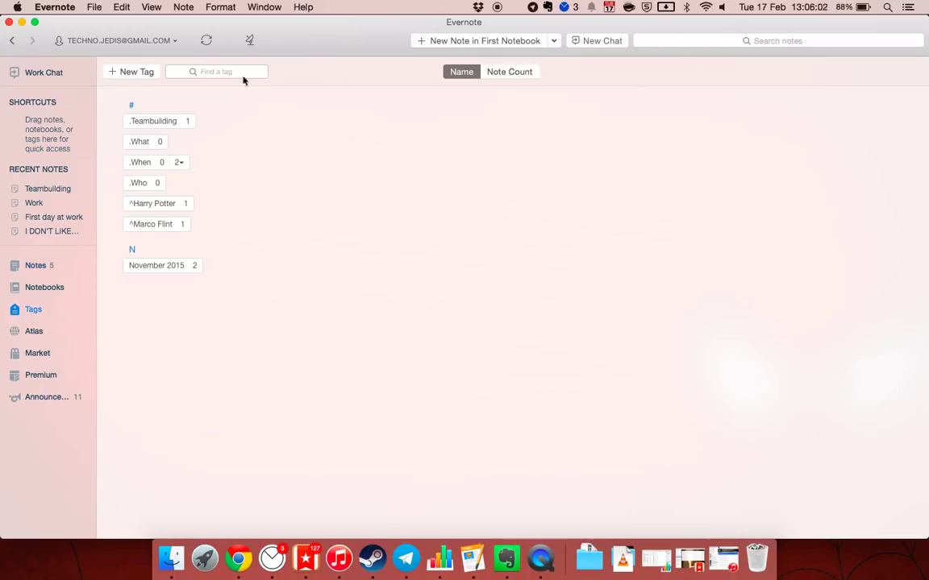
left_click(131, 71)
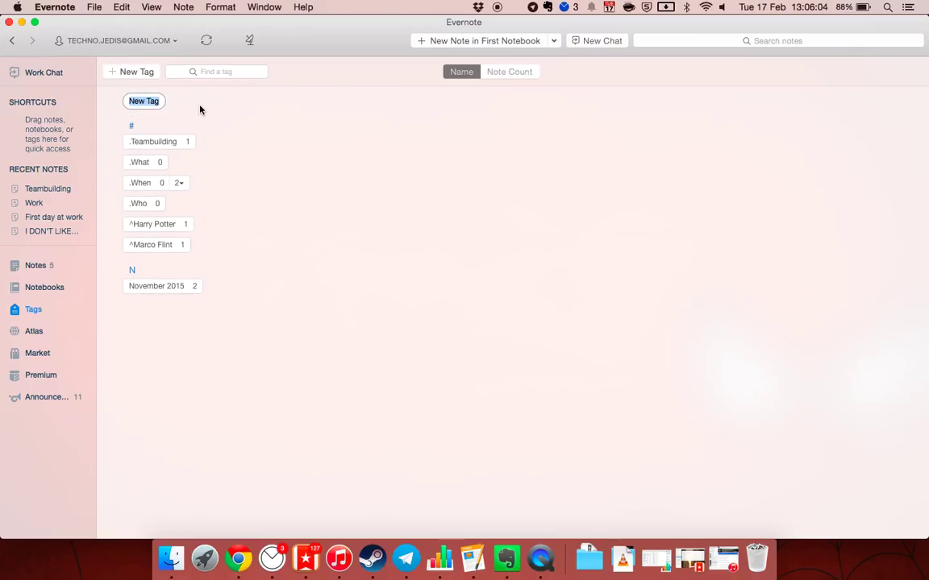
type("^")
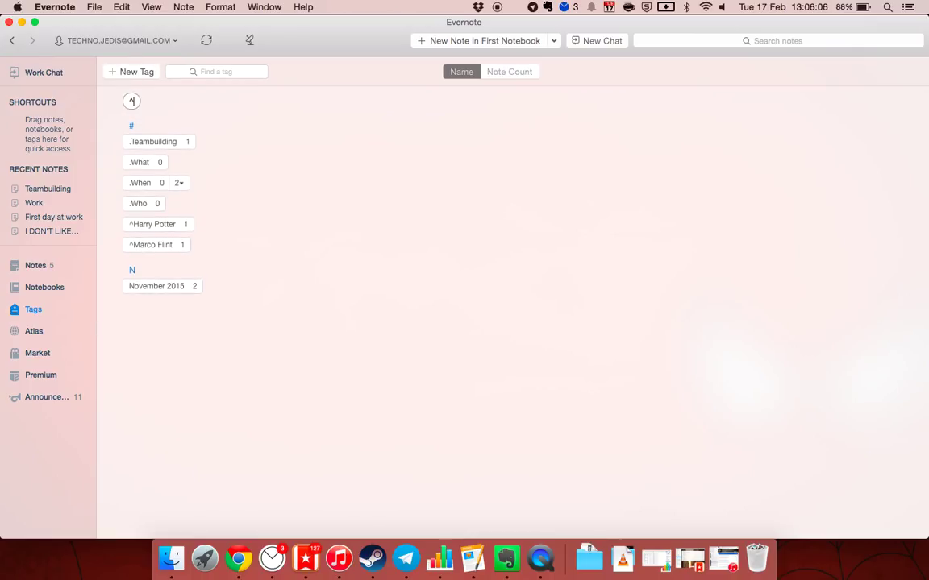
type(" Harry Potter")
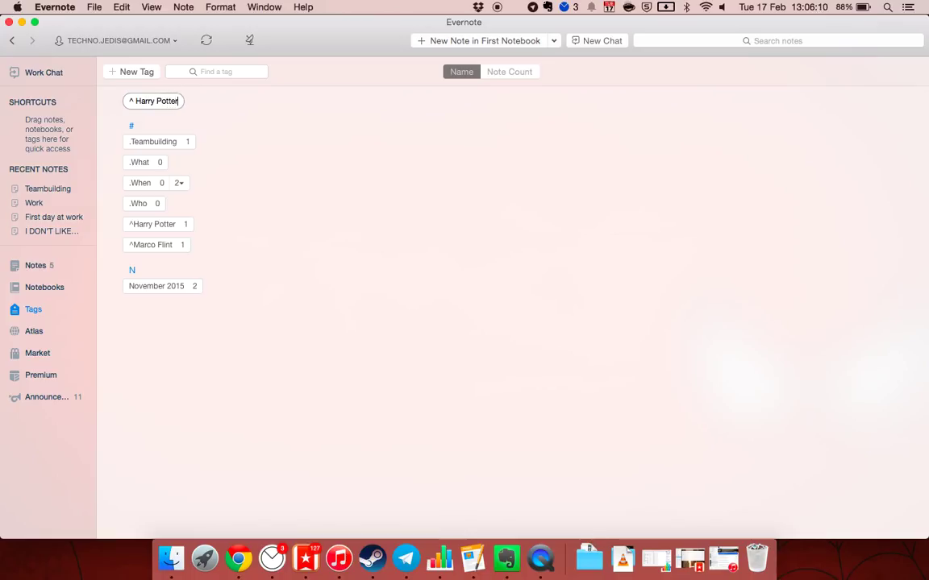
key("cmd+a")
key("BackSpace")
type("*")
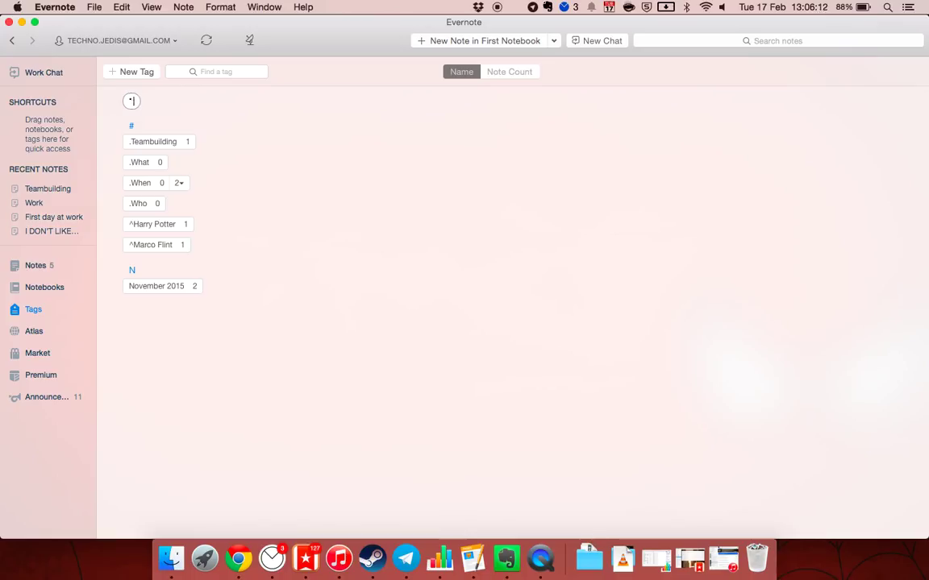
type(" James Blunt")
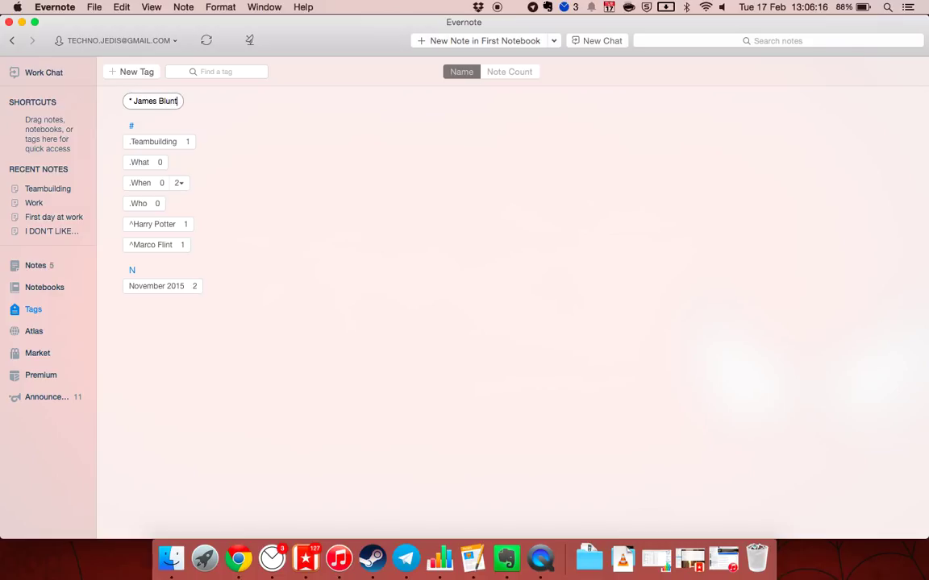
key("Return")
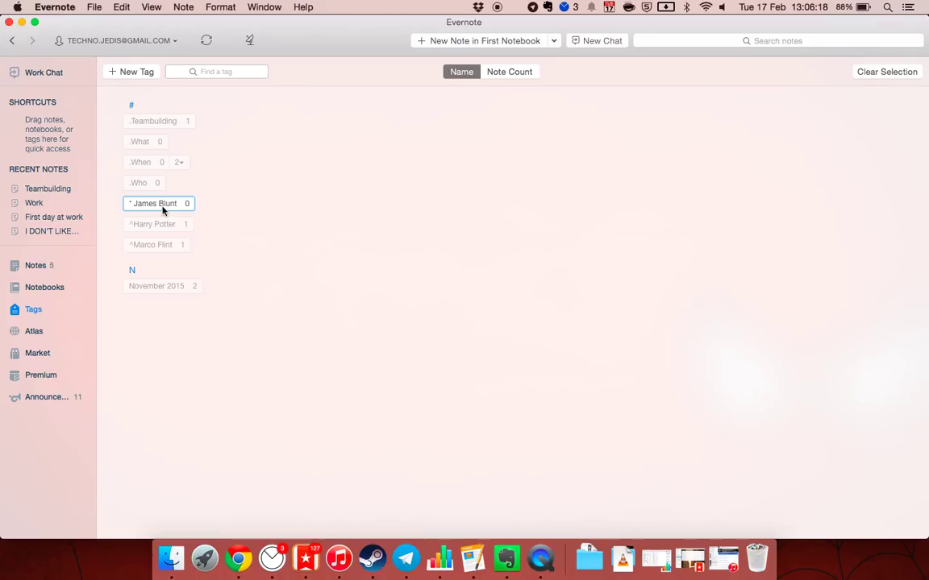
mouse_move(162, 207)
left_mouse_down()
mouse_move(161, 192)
mouse_move(166, 201)
left_mouse_up()
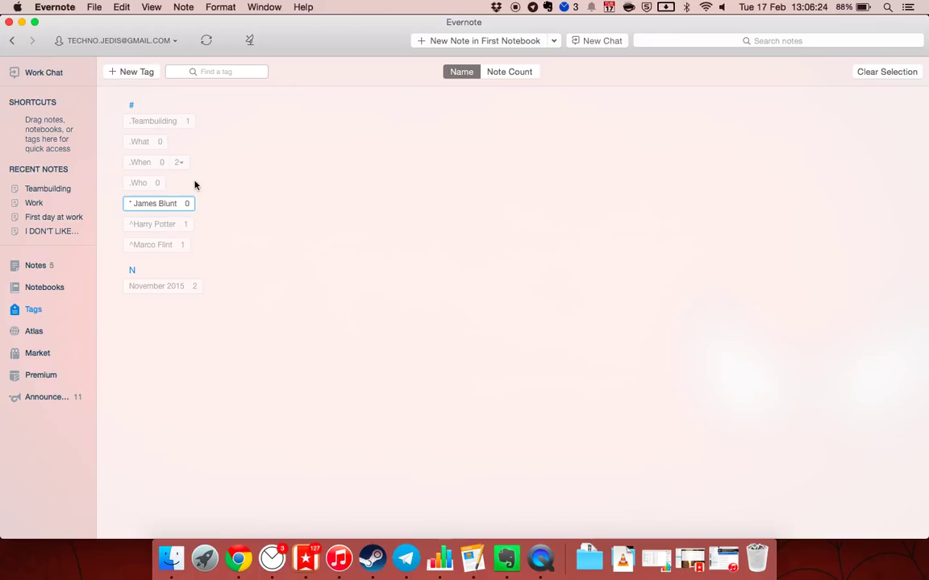
Nest .Teambuilding under .What and the three selected person tags under .Who
left_click_drag(161, 123, 158, 144)
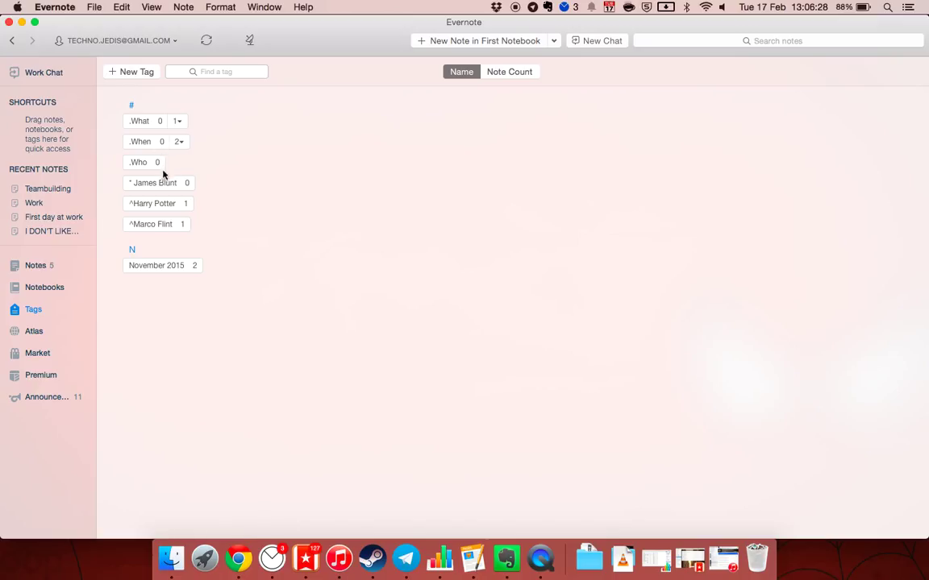
left_click(163, 184)
left_click(166, 205, "super")
left_click(166, 224, "super")
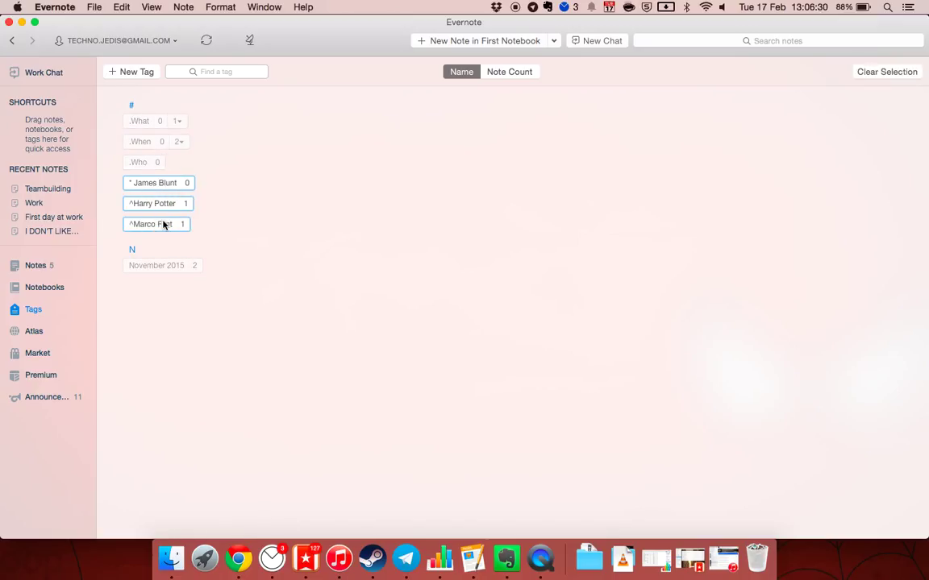
left_click_drag(164, 190, 149, 170)
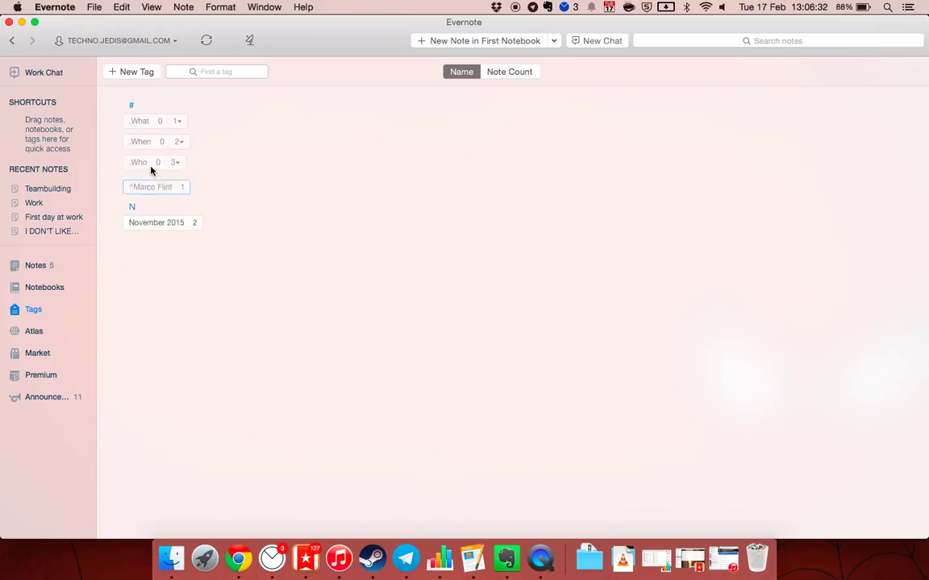
Move November 2015 into .When, placing it under Past rather than Future
left_click_drag(173, 205, 176, 149)
left_click(175, 148)
left_click(177, 145)
left_click_drag(191, 183, 182, 168)
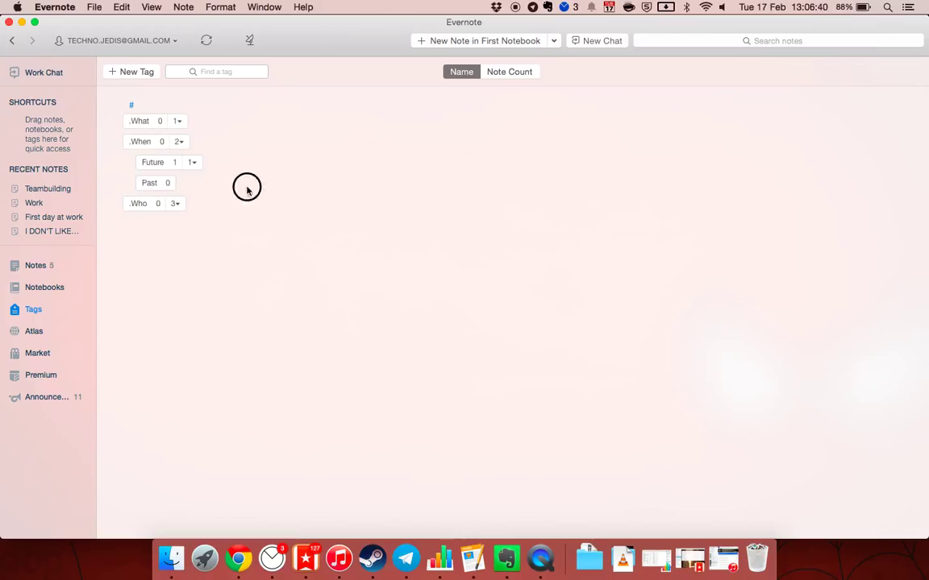
left_click(170, 163)
left_click(192, 162)
left_click_drag(201, 188, 170, 207)
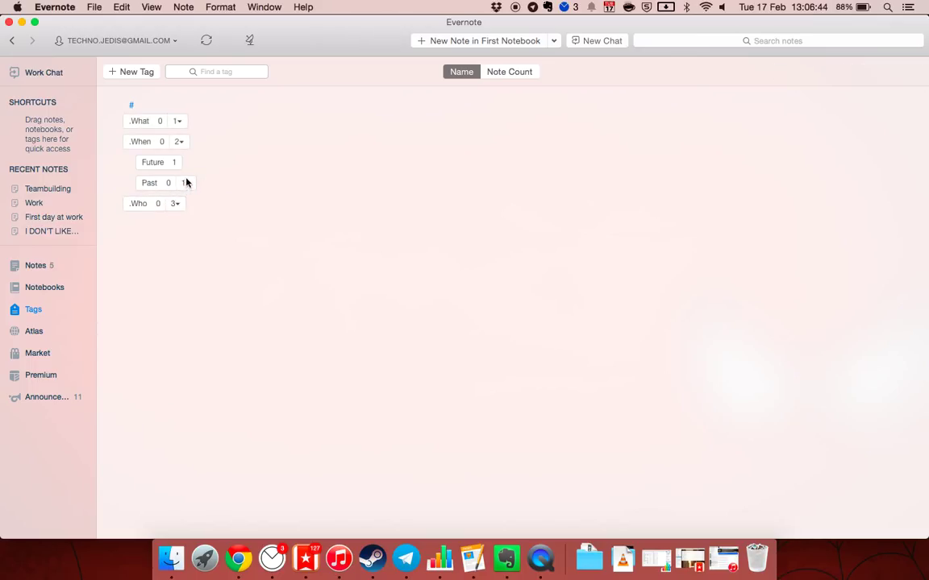
Delete the Future tag from the Work note, leaving only November 2015, and return to Tags
left_click(185, 183)
left_click(162, 164)
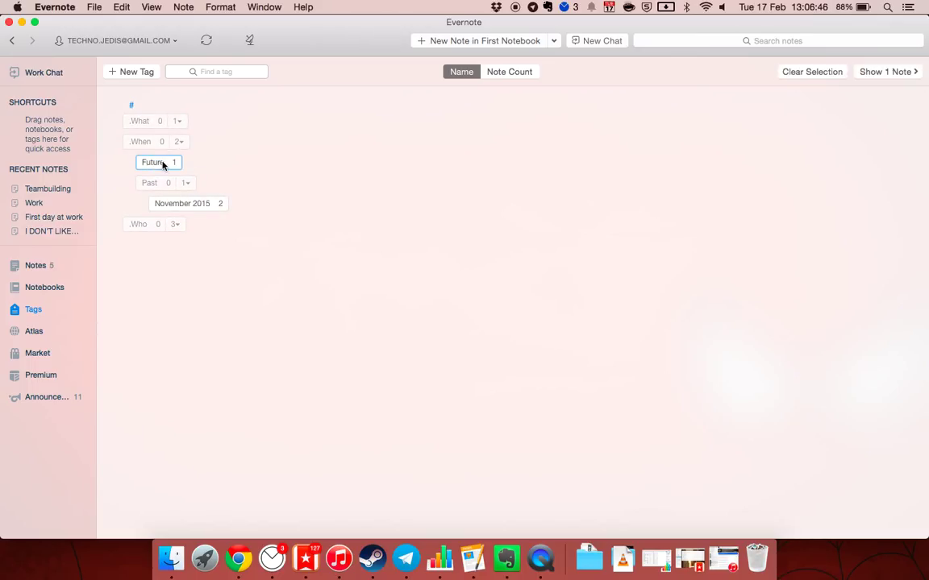
double_click(162, 164)
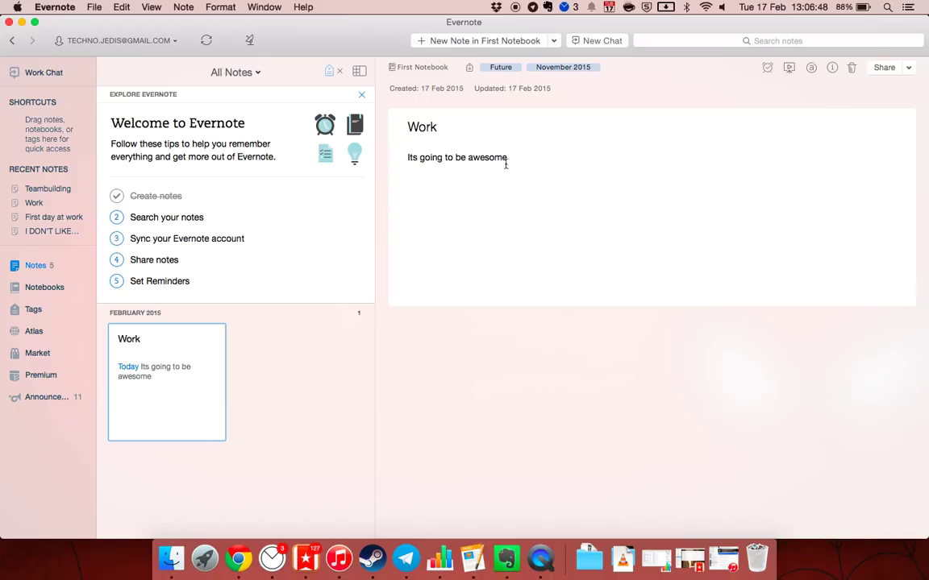
left_click(525, 67)
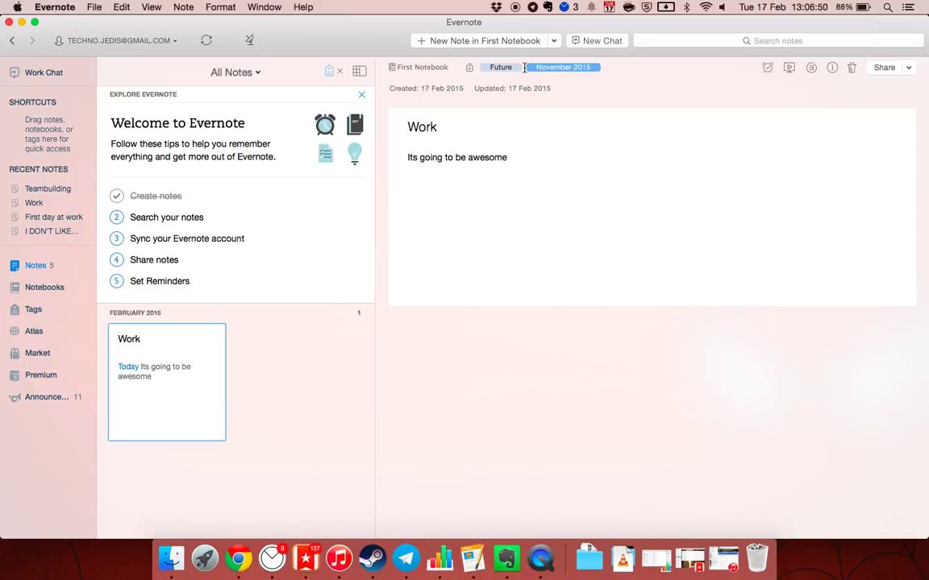
key("Left")
key("BackSpace")
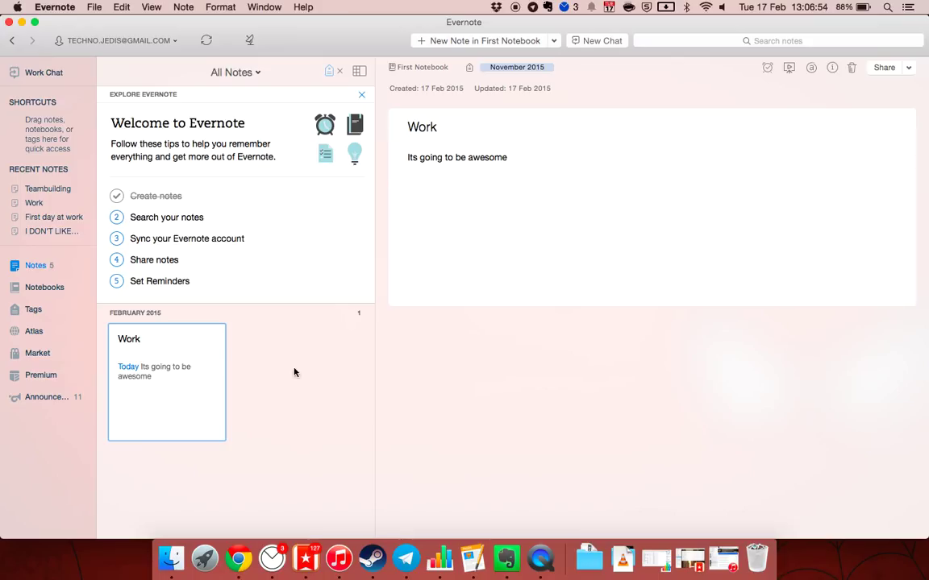
left_click(33, 309)
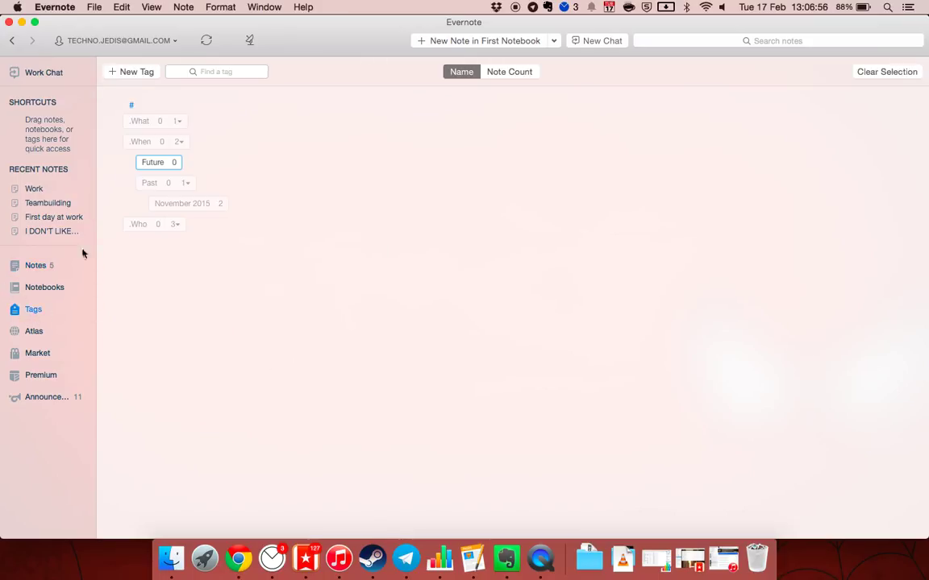
left_click(190, 185)
left_click(137, 145)
key("Down")
key("Down")
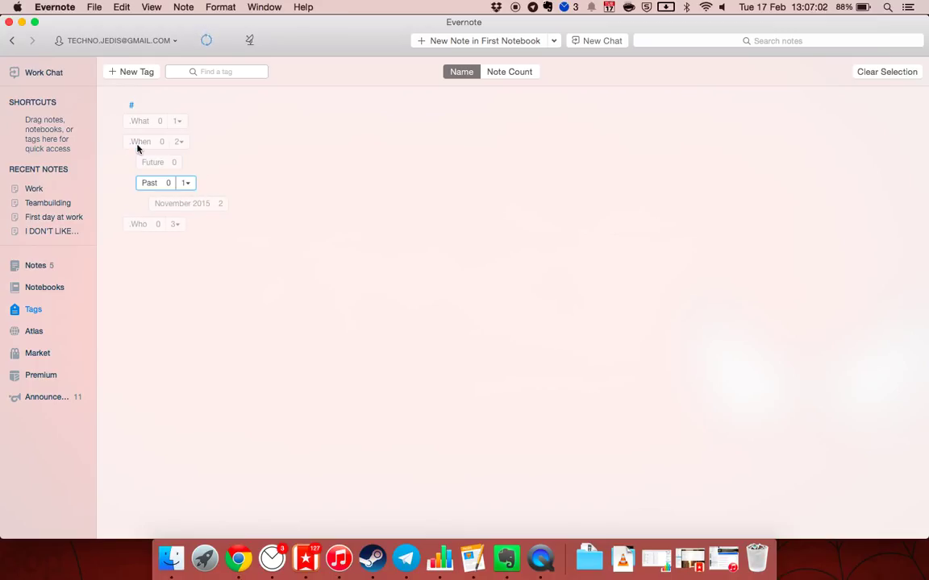
key("Down")
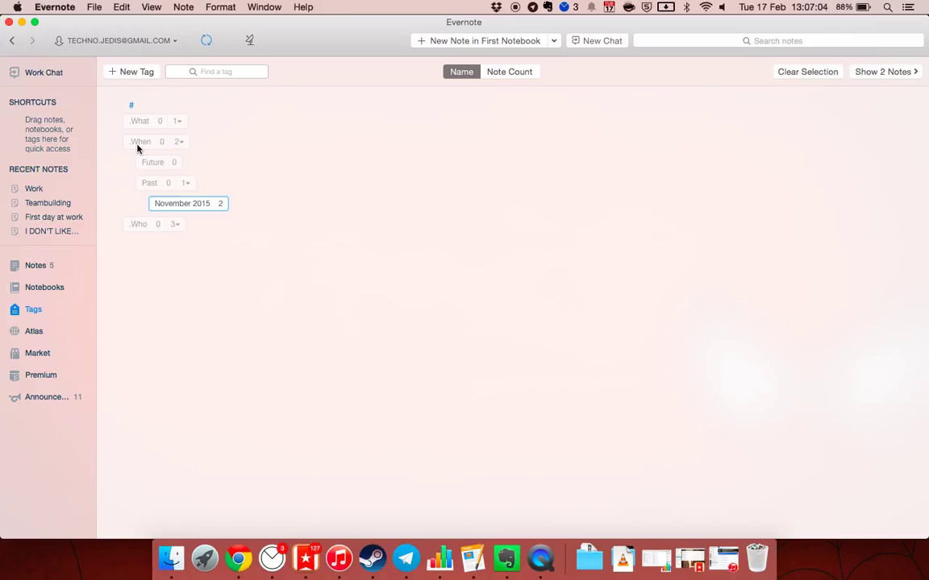
Create a '21 November 2015' tag and nest it under November 2015
left_click(132, 72)
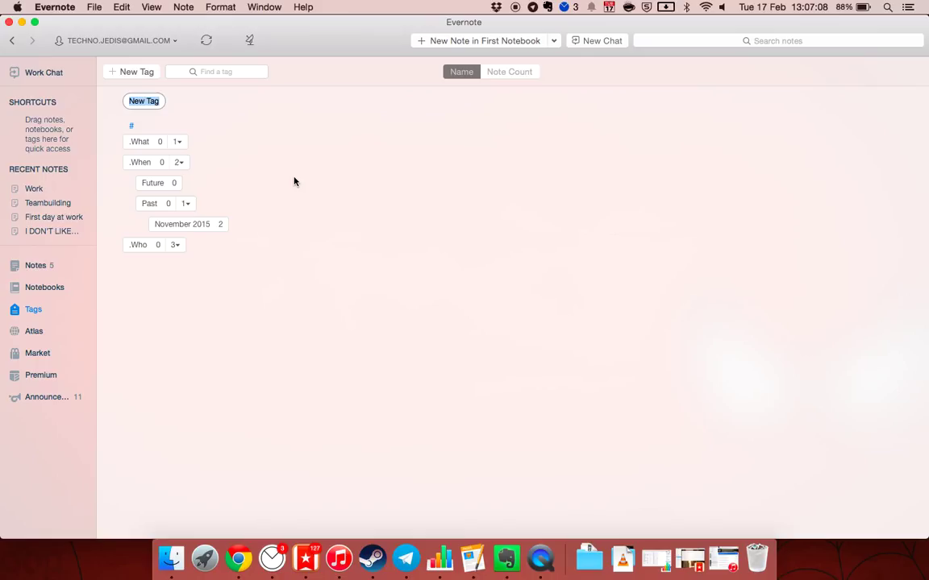
type("21")
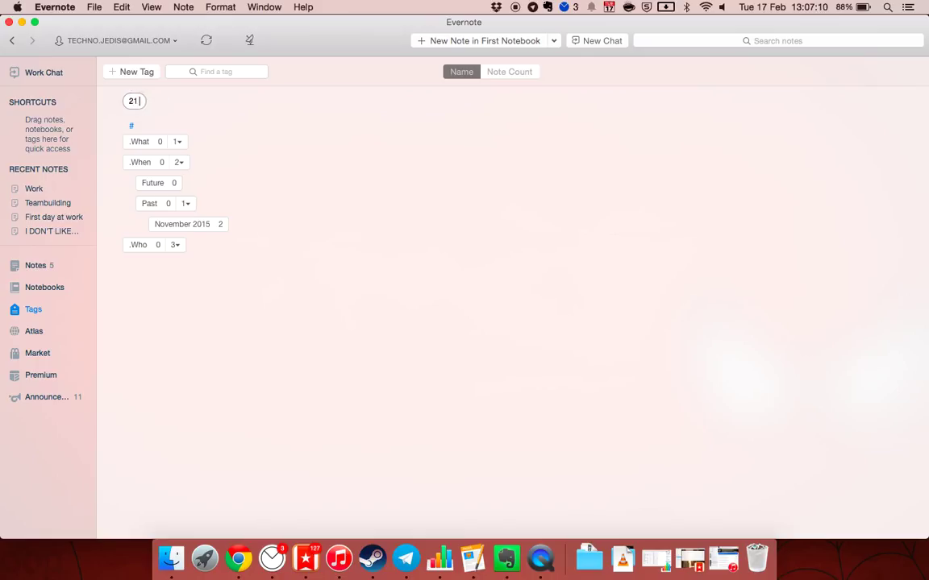
type(" November 2015")
key("Return")
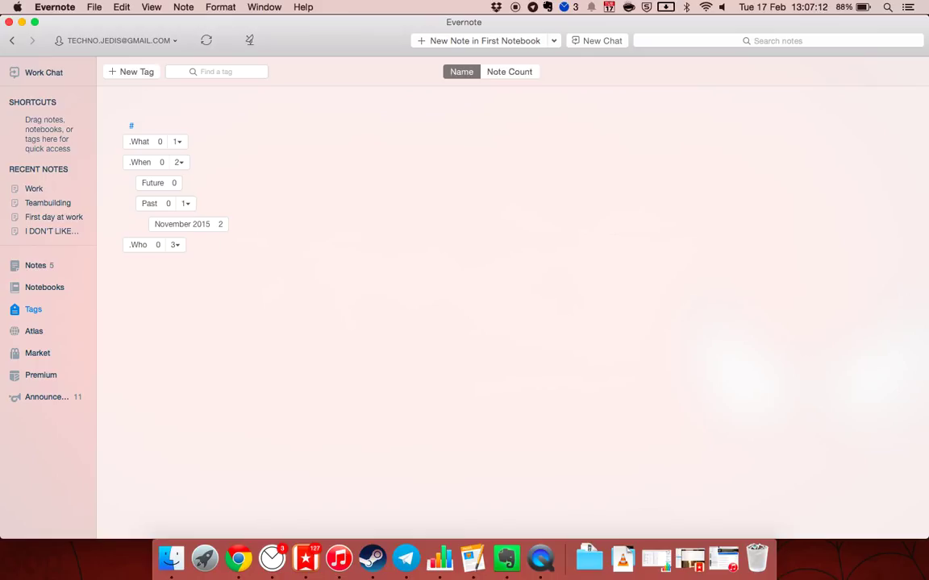
left_click_drag(177, 250, 201, 208)
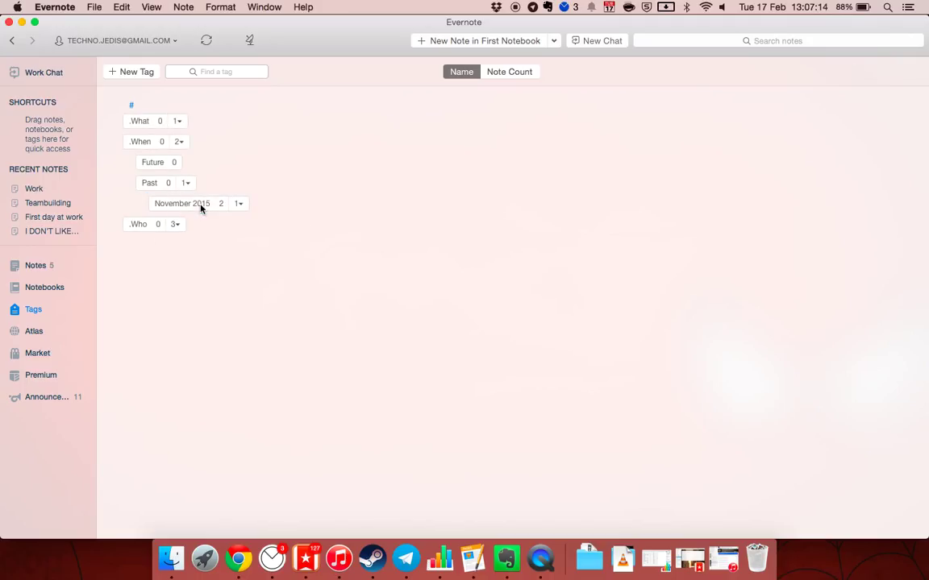
left_click(237, 204)
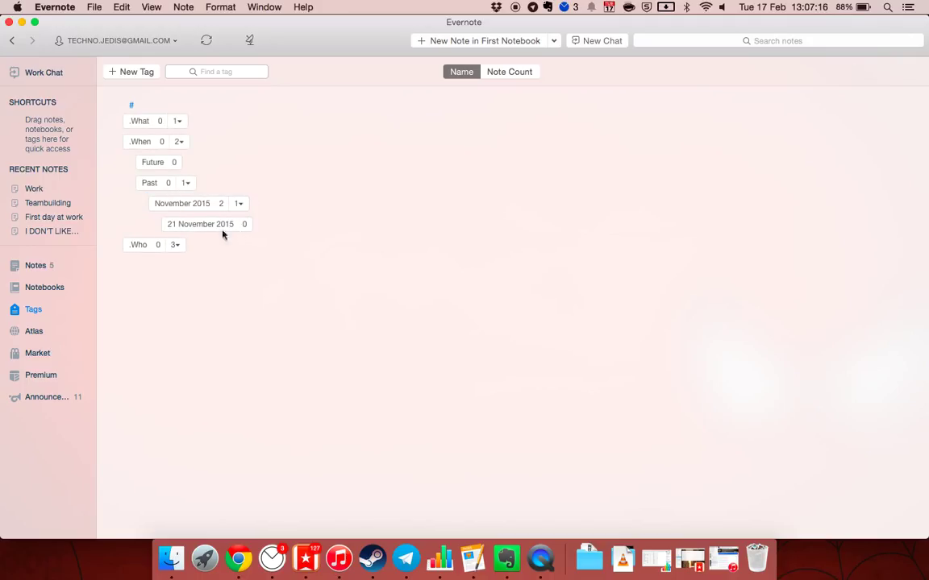
Create a '9am' tag and try dragging it under 21 November 2015
left_click(131, 75)
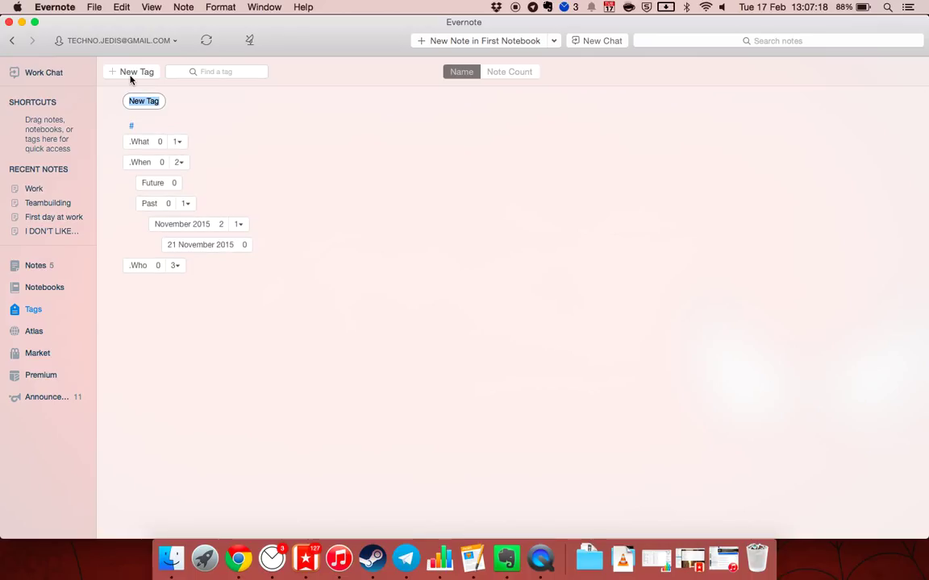
type("9am")
key("Return")
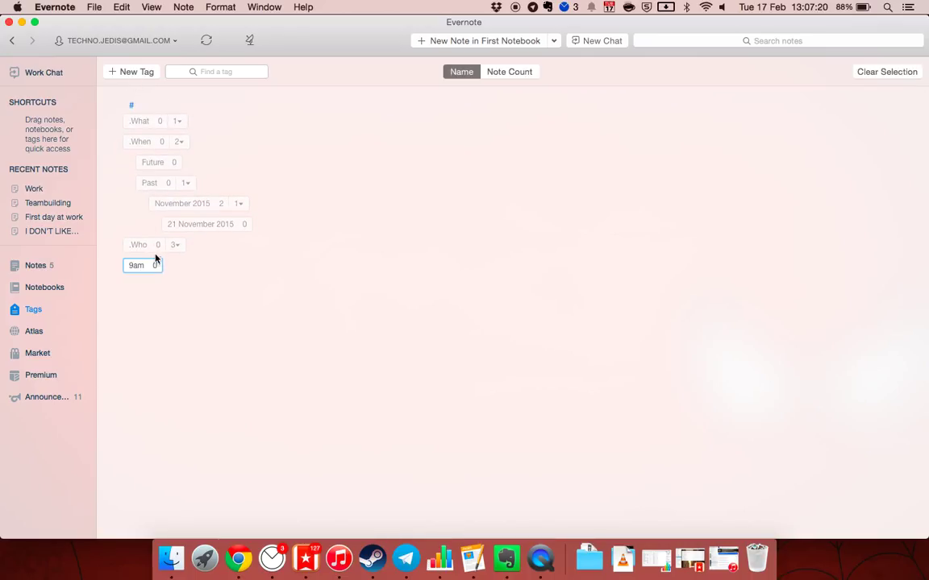
left_click_drag(149, 266, 228, 224)
left_click_drag(137, 265, 226, 228)
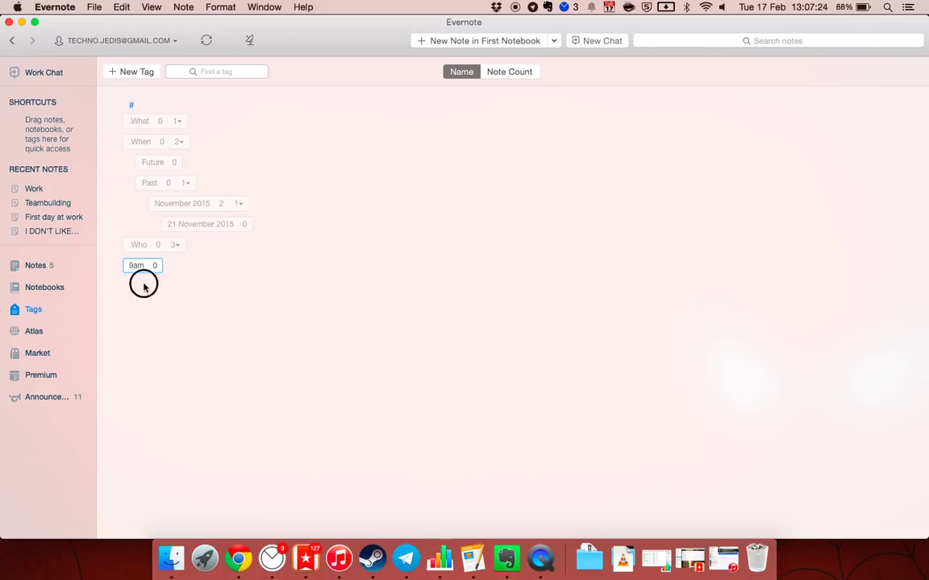
left_click_drag(138, 268, 214, 229)
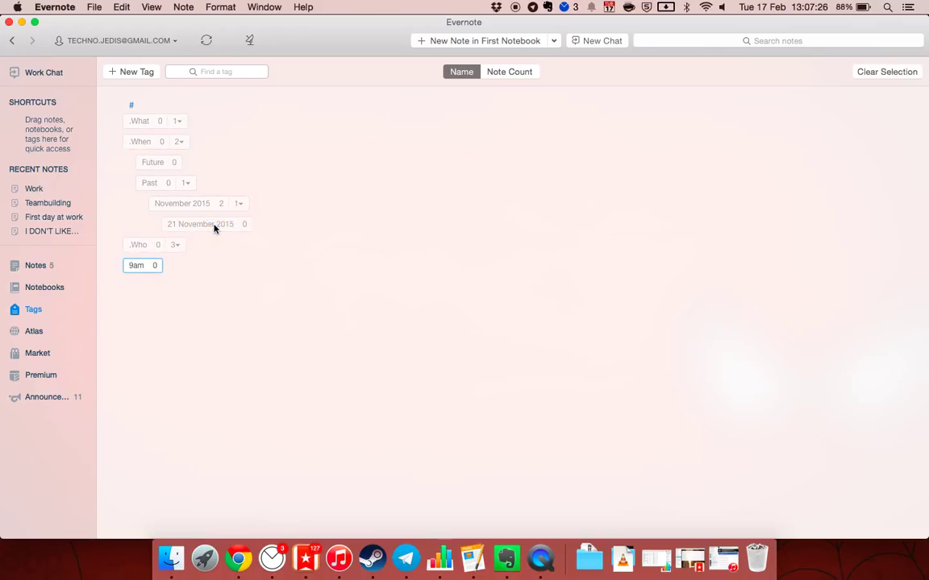
left_click(206, 210)
Drag the 9am tag under November 2015 beside 21 November 2015, then collapse .When
double_click(139, 265)
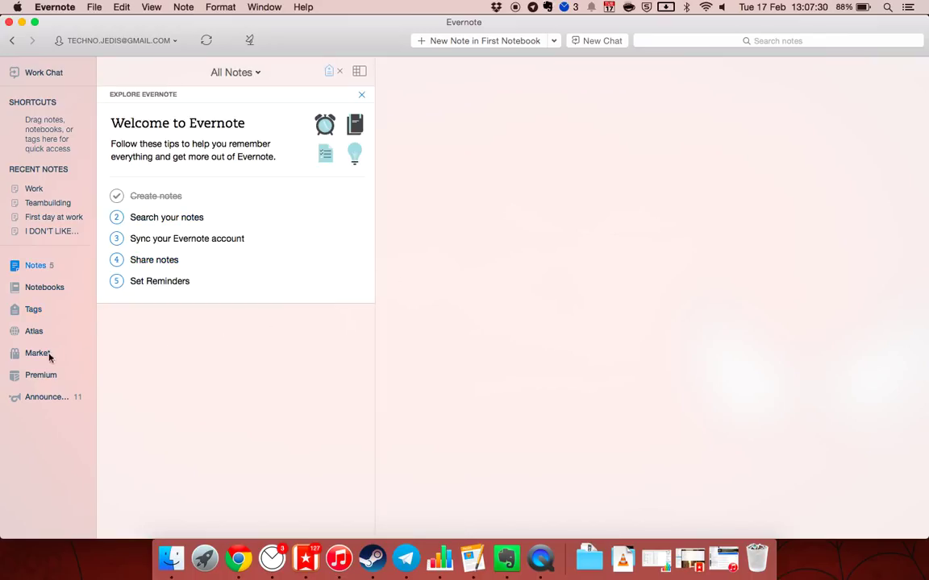
left_click(32, 310)
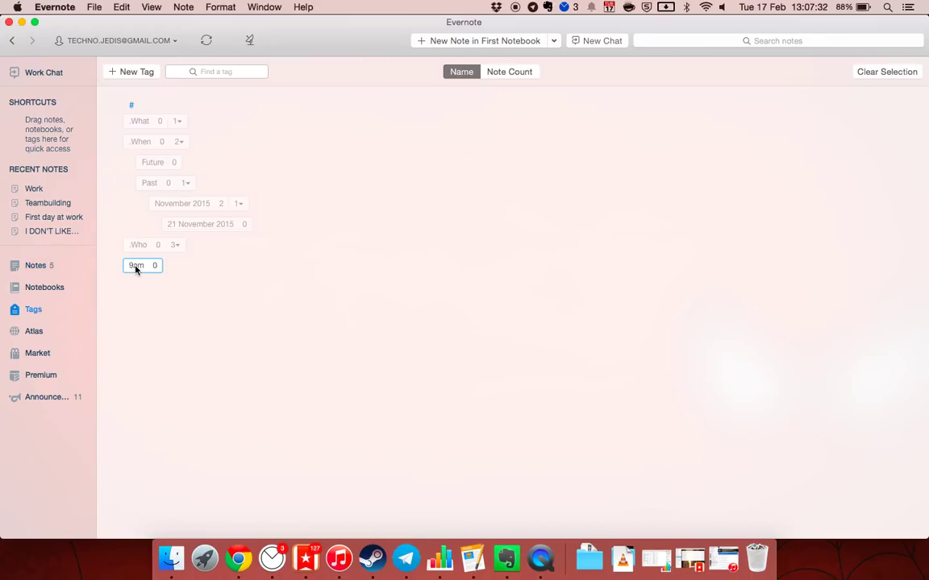
left_click_drag(135, 268, 179, 203)
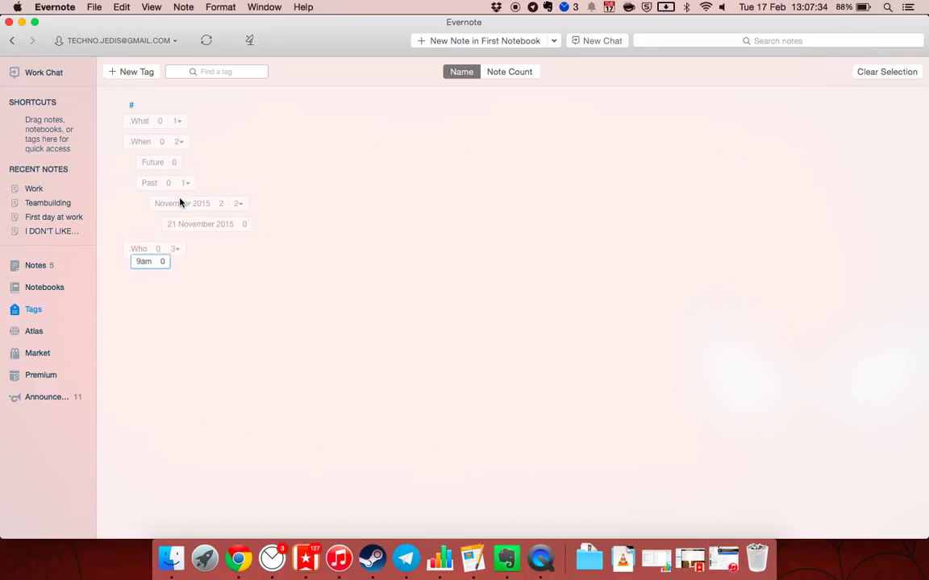
left_click_drag(190, 244, 195, 230)
left_click_drag(153, 268, 183, 231)
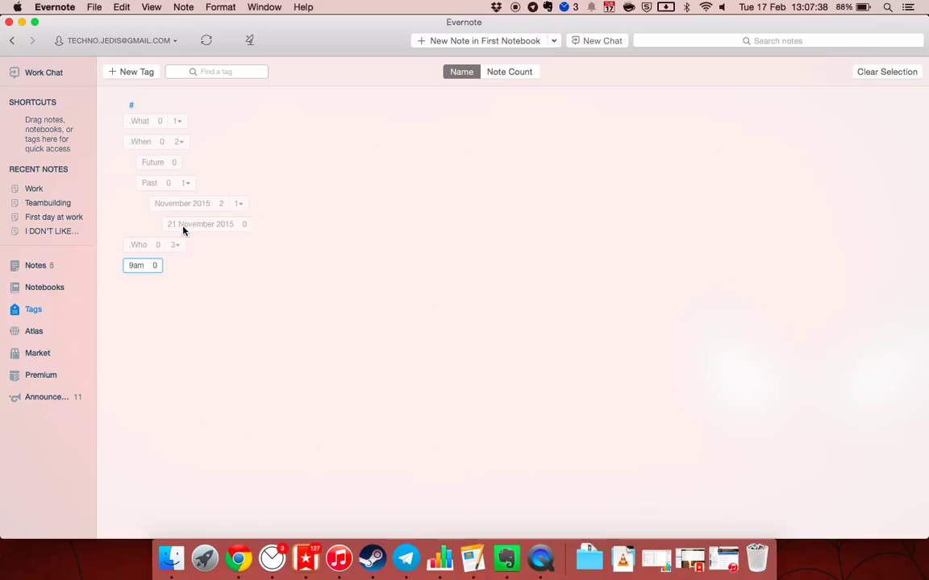
left_click_drag(150, 265, 226, 222)
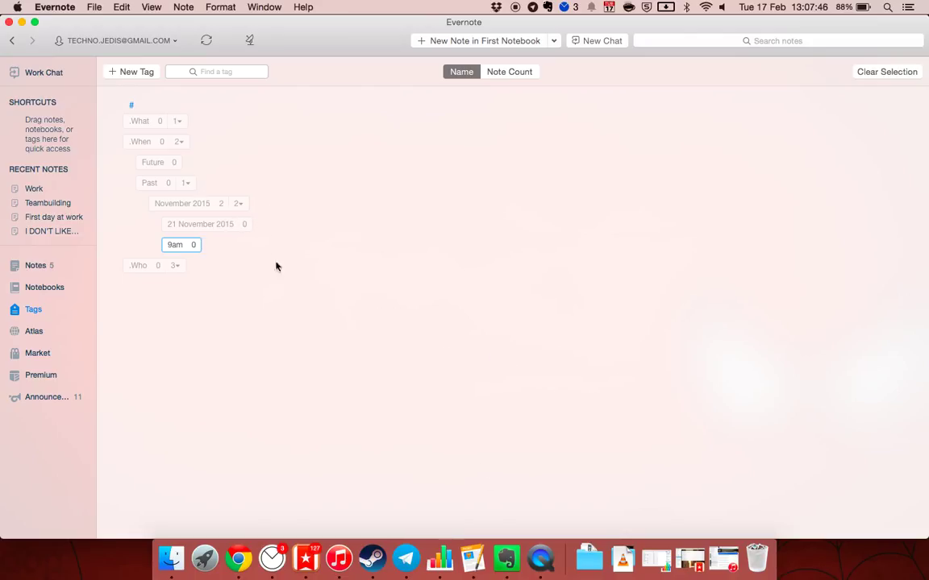
left_click(180, 143)
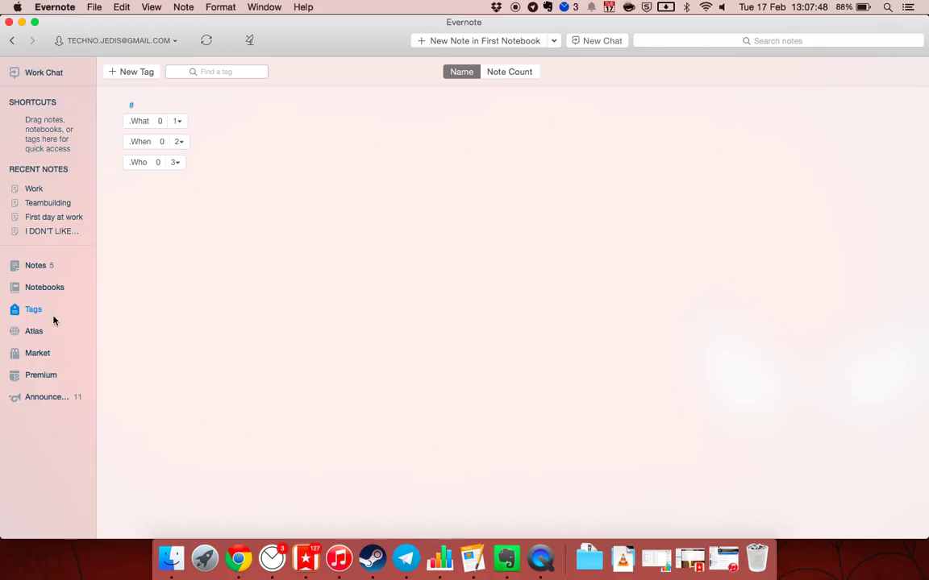
Delete the First Notebook and Personal notebooks
left_click(36, 289)
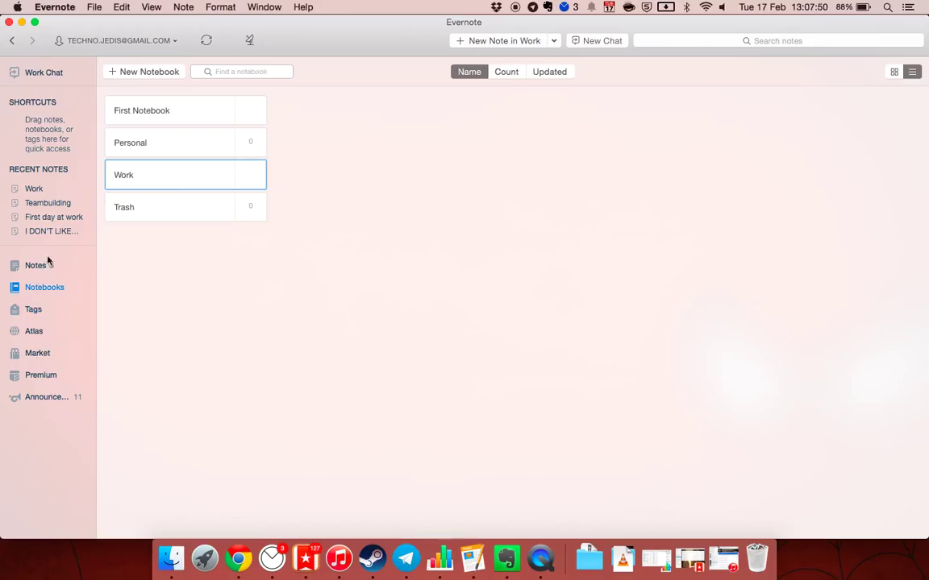
right_click(164, 112)
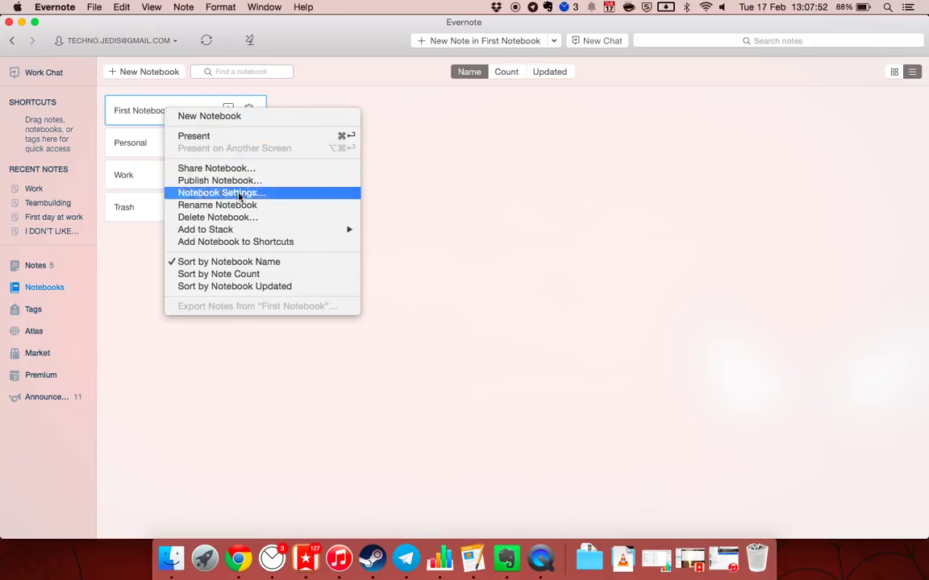
left_click(214, 217)
left_click(555, 203)
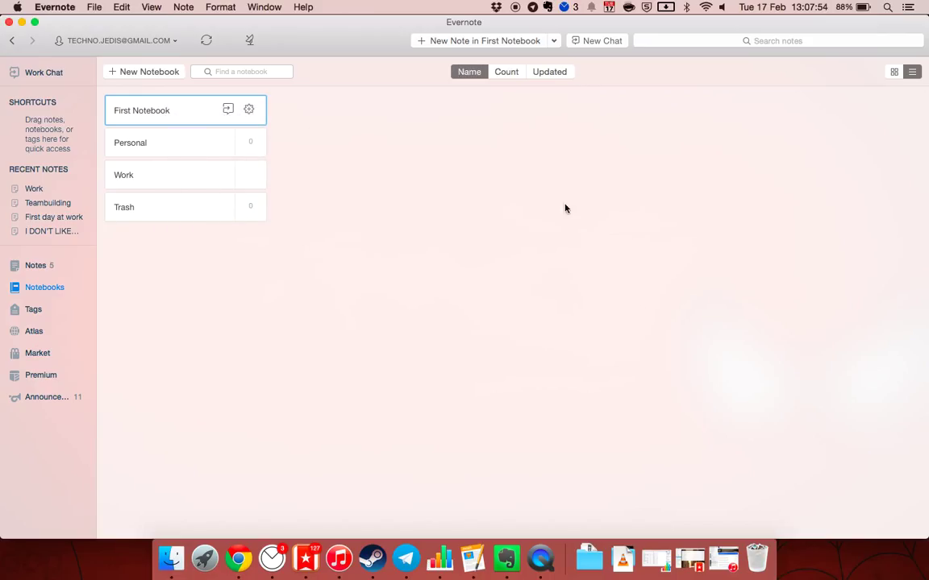
right_click(163, 117)
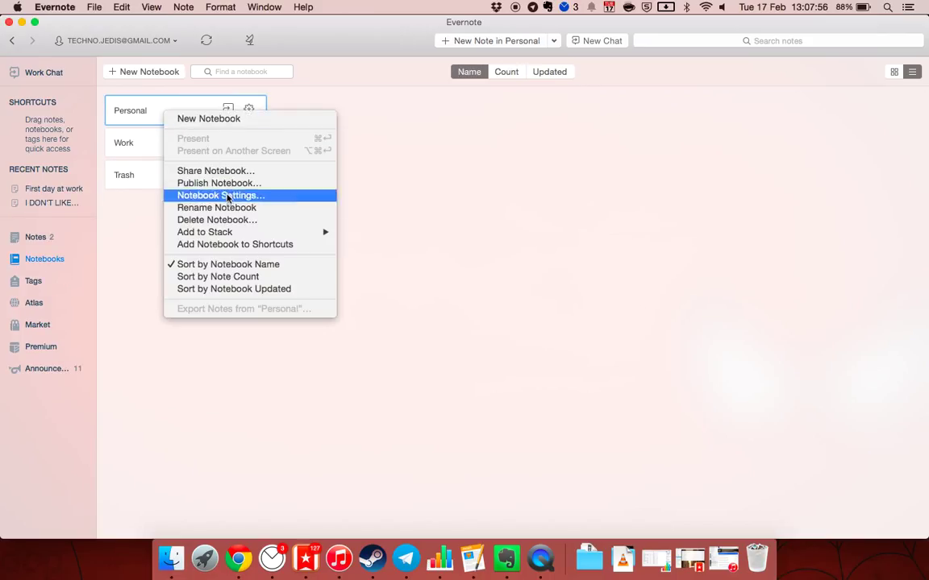
left_click(234, 219)
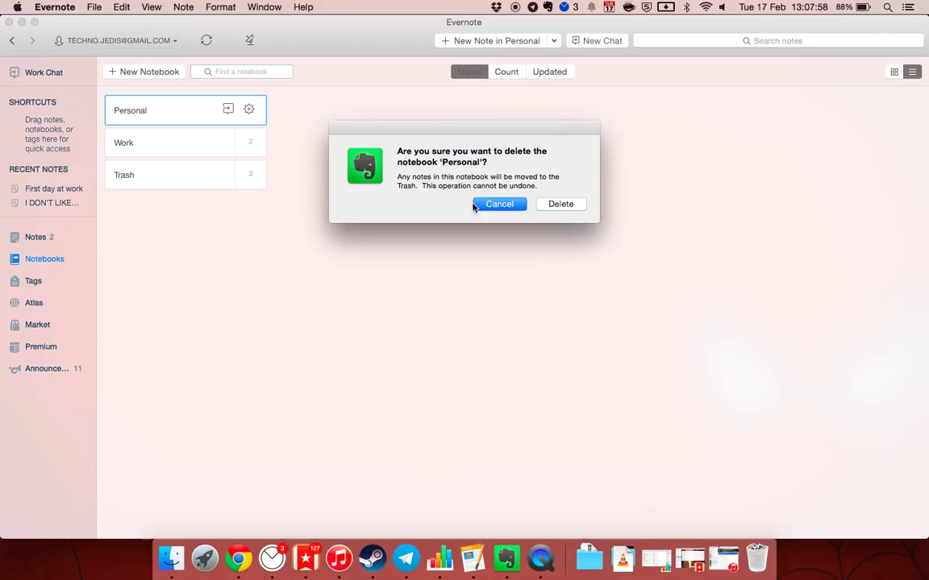
left_click(560, 204)
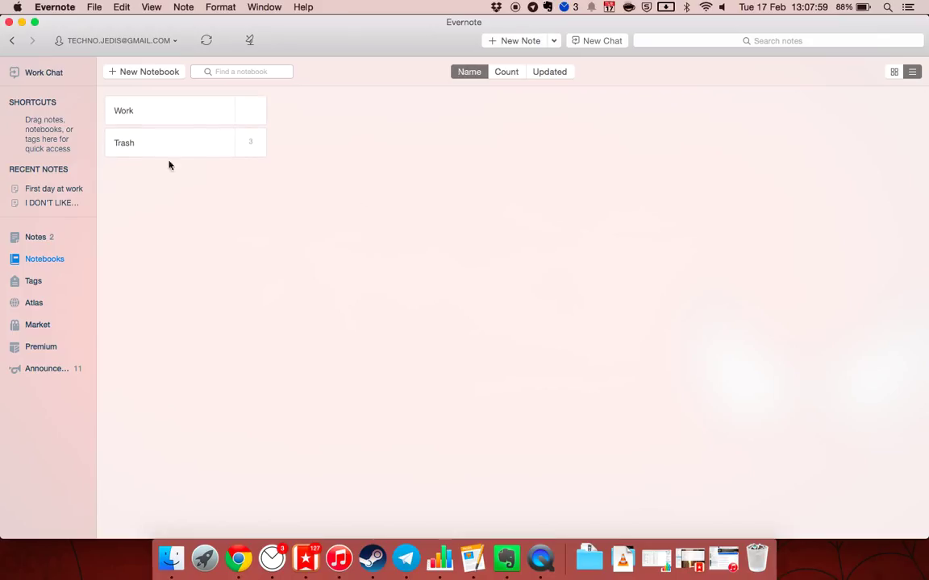
Rename the Work notebook to Inbox and create a new 'Filing Cabinet' notebook
right_click(144, 121)
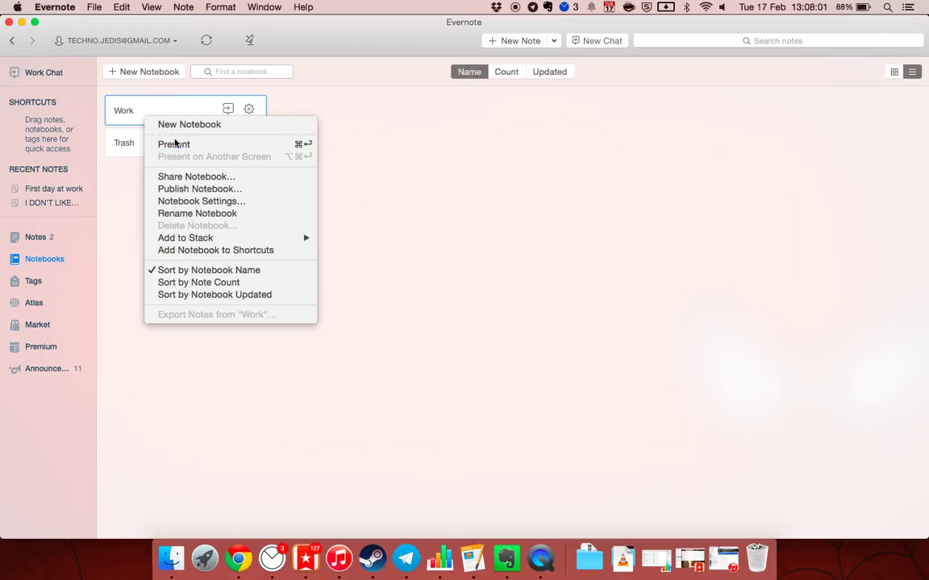
left_click(234, 214)
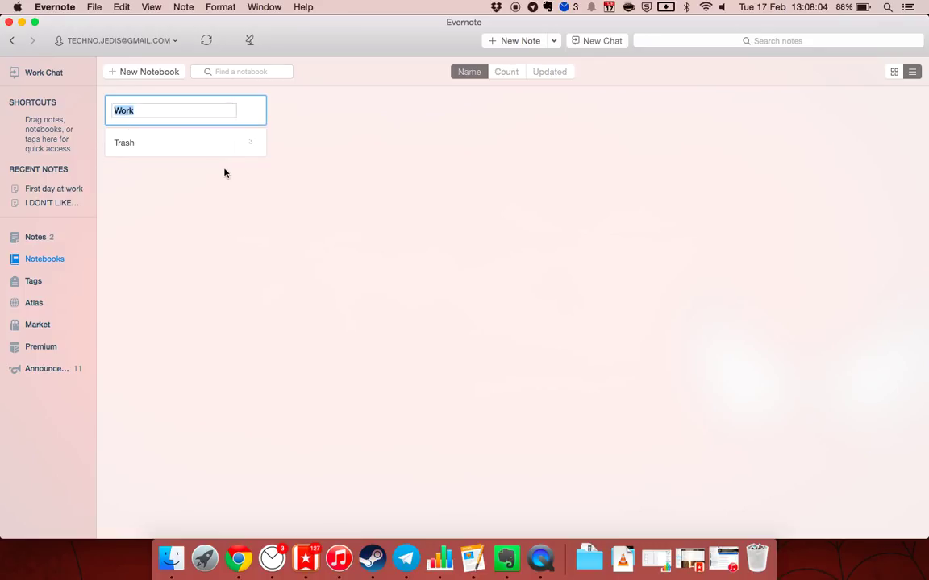
type("Inbox")
key("Return")
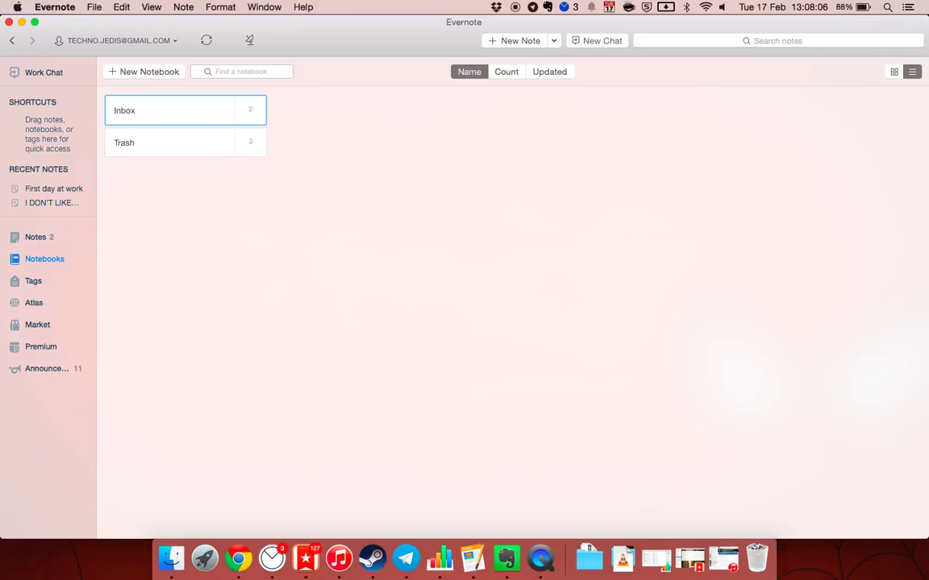
left_click(166, 75)
type("Filing Cabin")
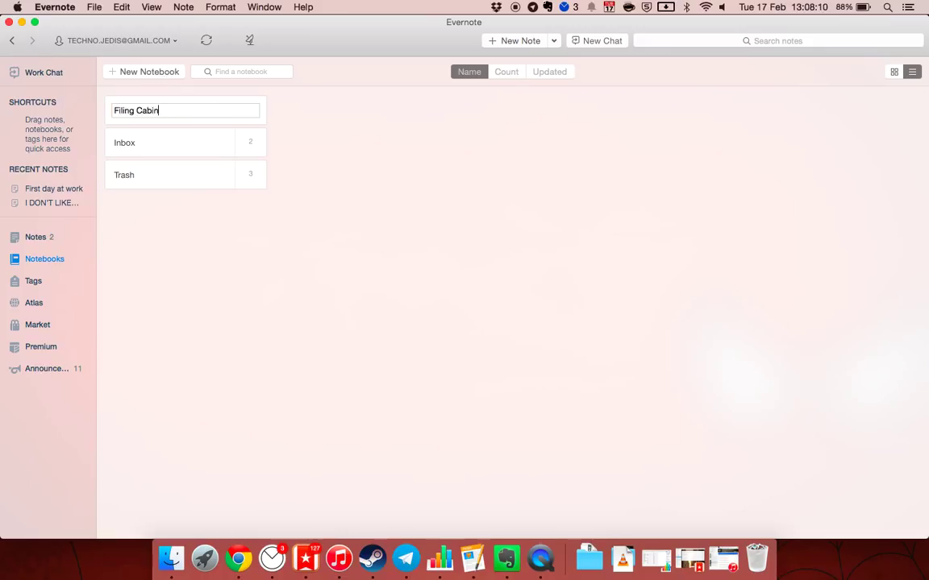
type("et")
key("Return")
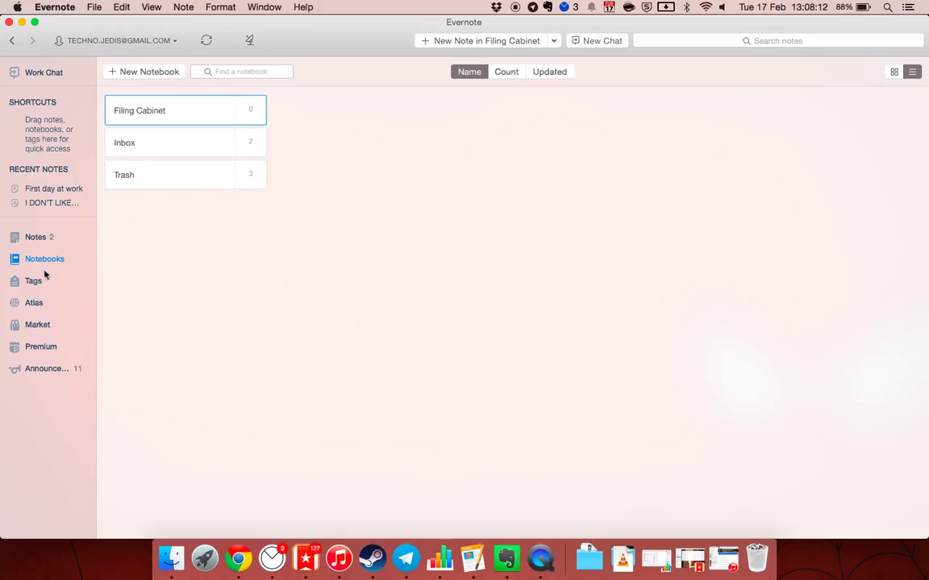
Add Inbox, Filing Cabinet and Trash to the Shortcuts
left_click(149, 141)
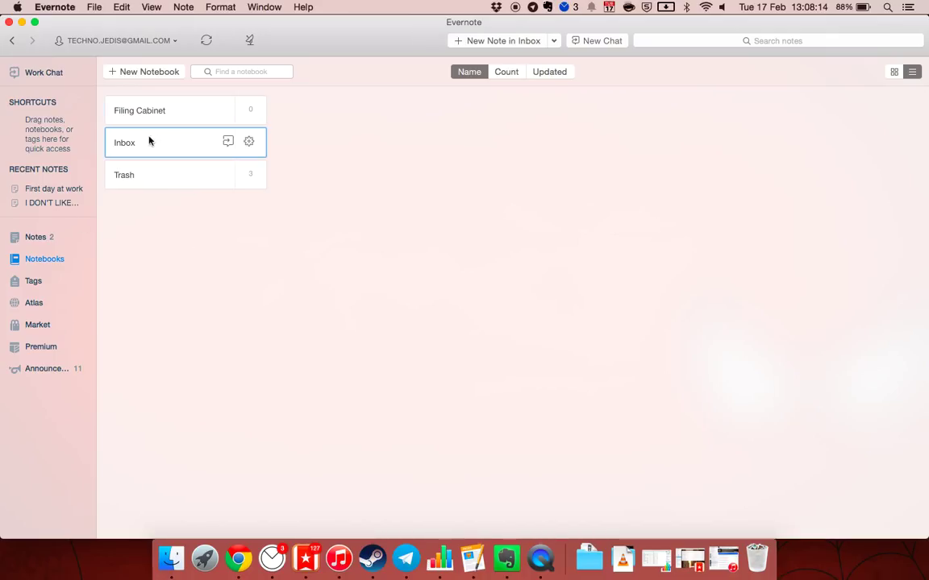
left_click_drag(174, 145, 51, 126)
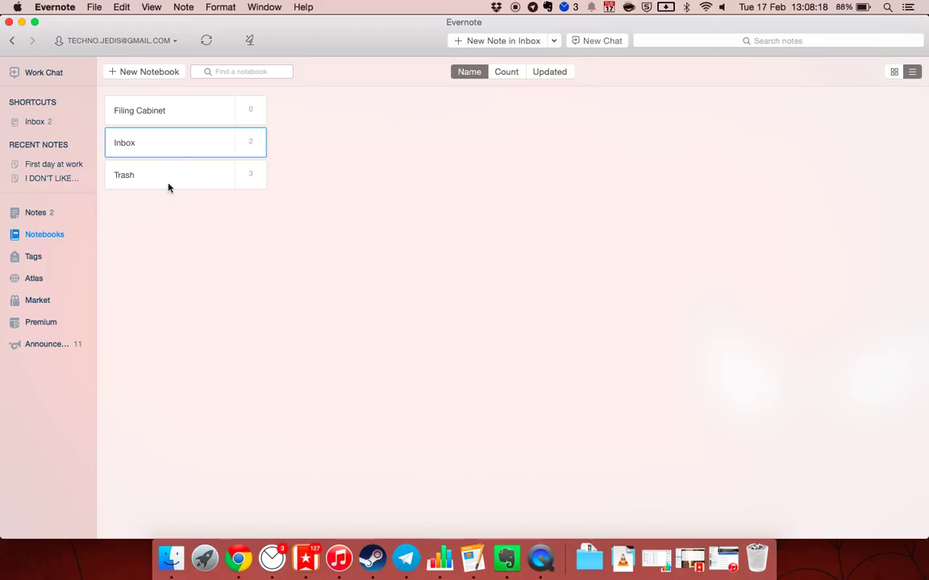
left_click_drag(168, 110, 65, 129)
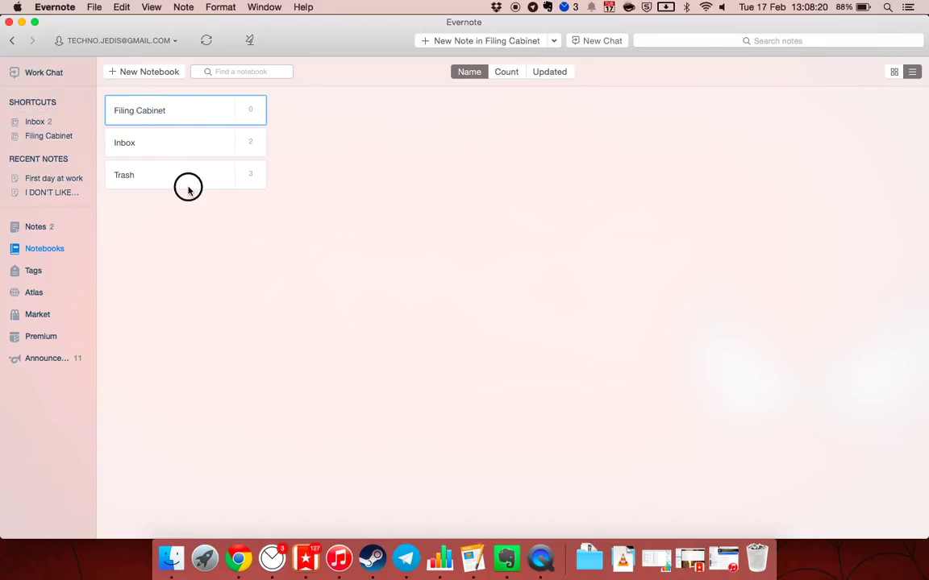
left_click_drag(186, 185, 31, 149)
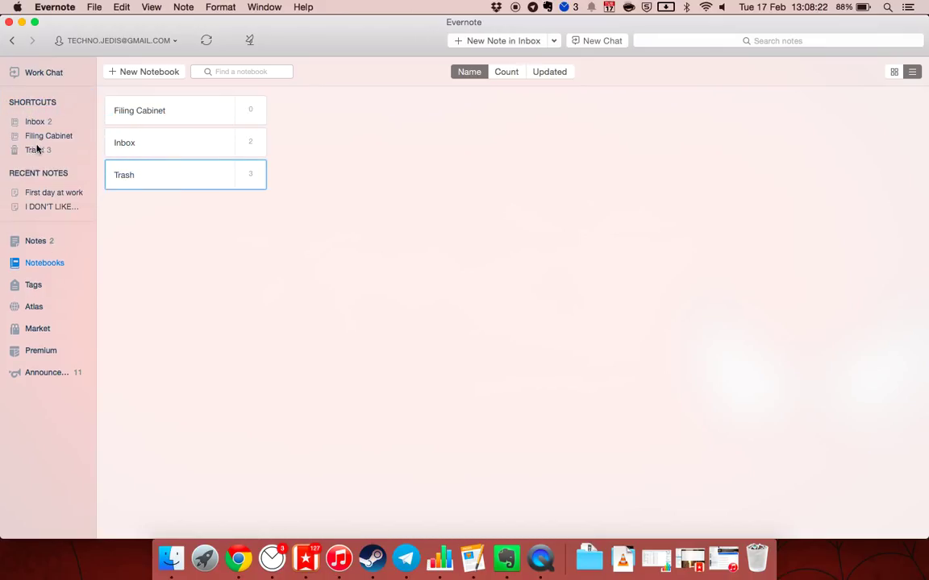
Open the Inbox notebook and dismiss the Explore Evernote welcome tips
left_click(40, 151)
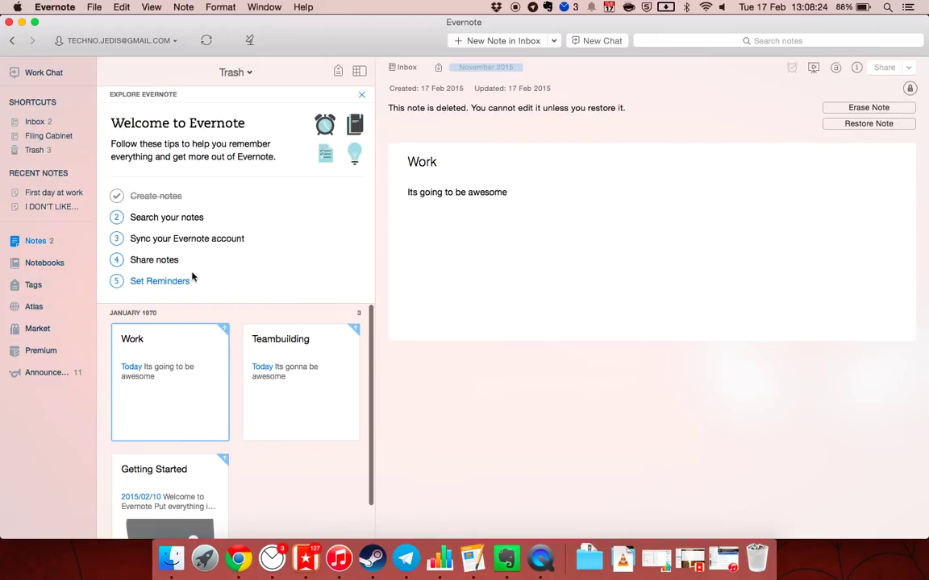
left_click(38, 119)
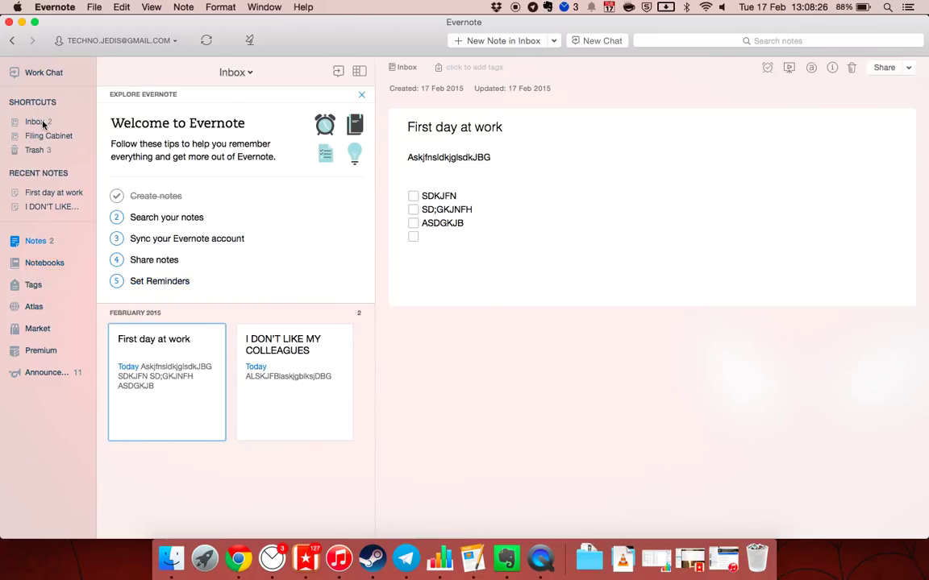
left_click(361, 95)
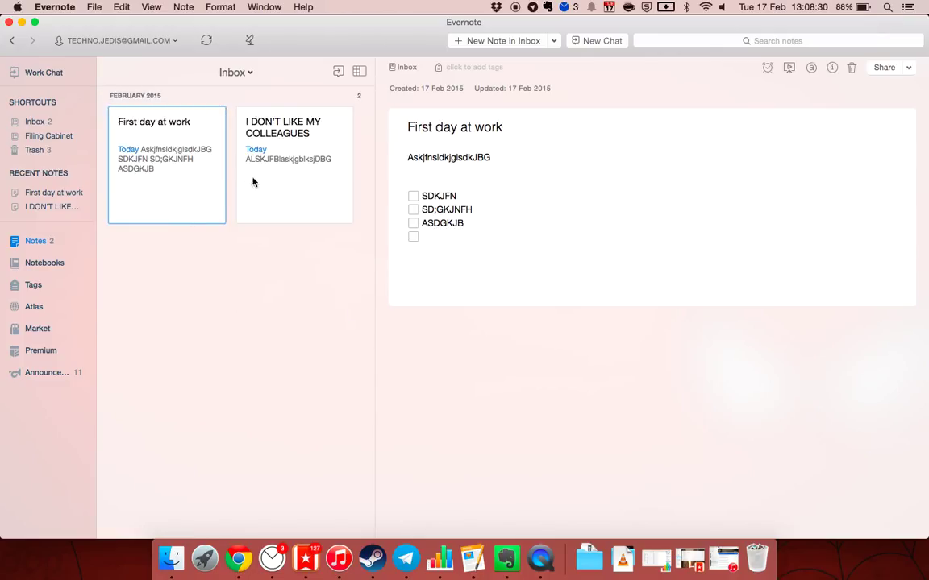
left_click(365, 134)
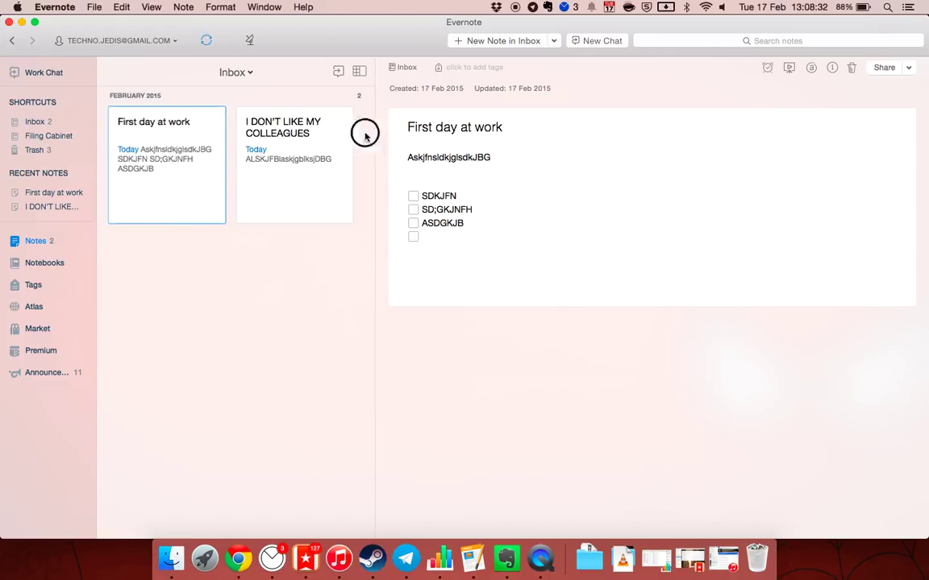
left_click_drag(365, 134, 201, 186)
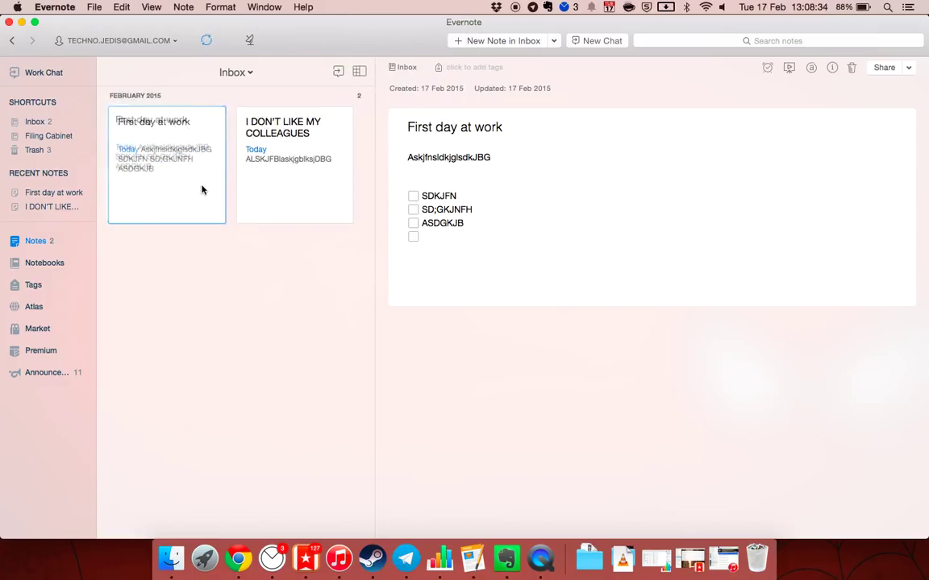
Tag 'First day at work' with the ^ person tag, November 2015 and .Teambuilding, then file it in Filing Cabinet
left_click(464, 67)
type("M")
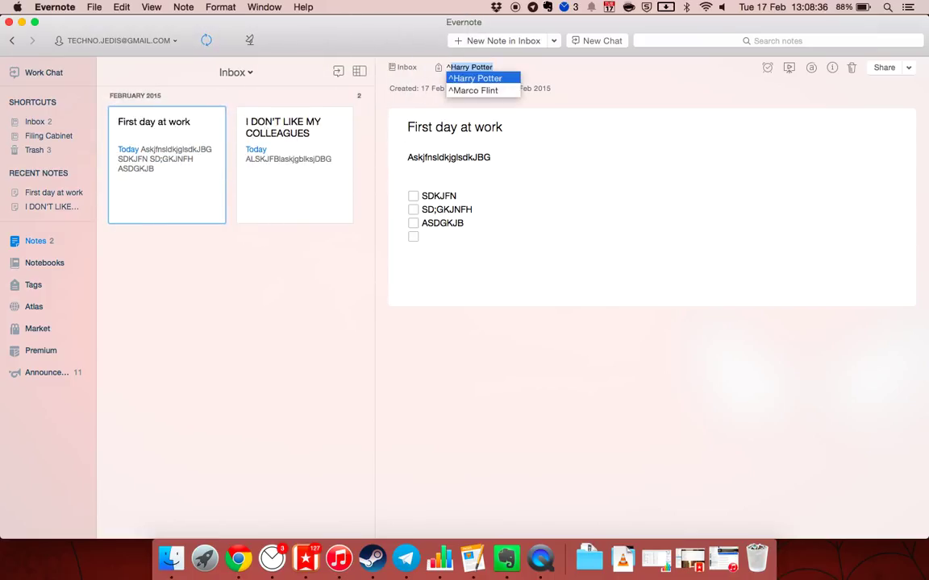
type("Marco Flint")
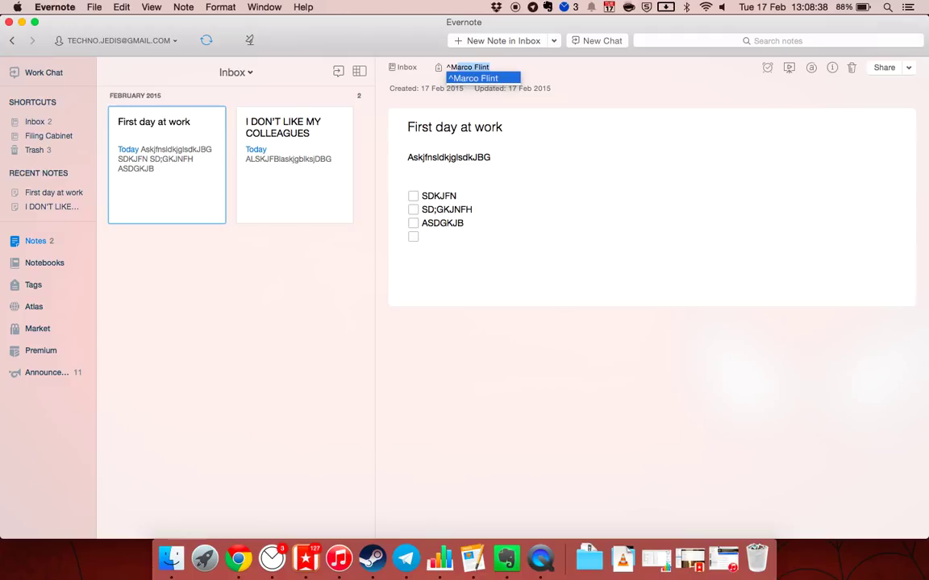
key("Return")
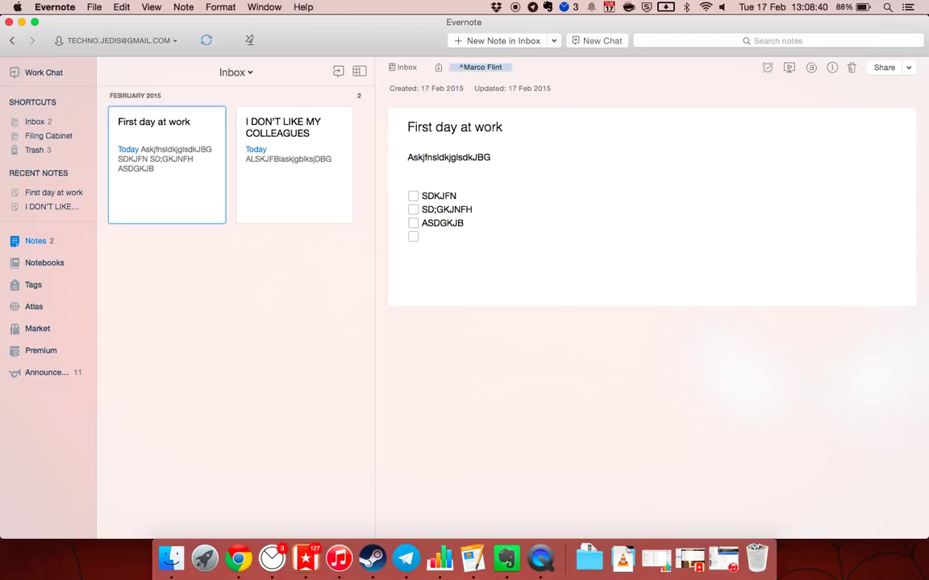
type("November 2015")
key("Return")
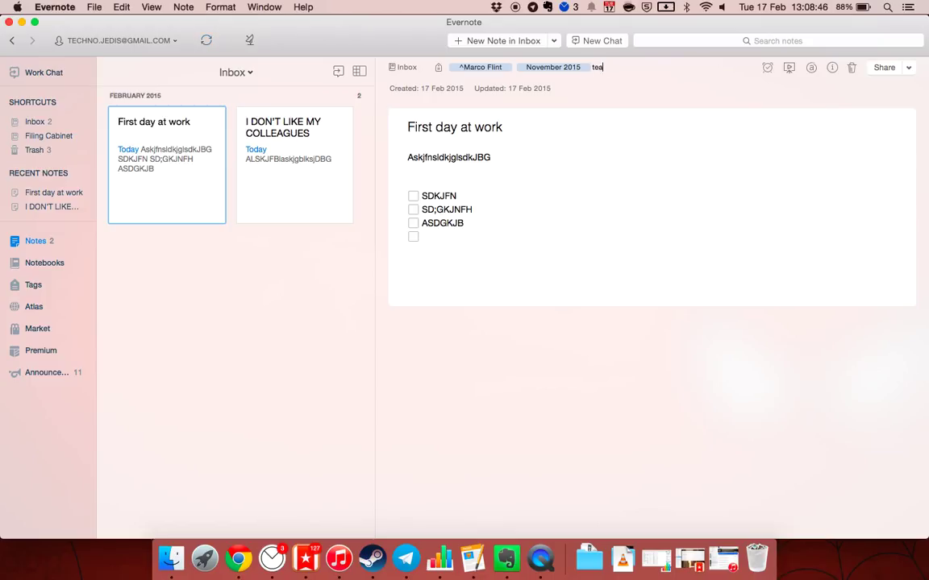
type(".Teambuilding")
key("Return")
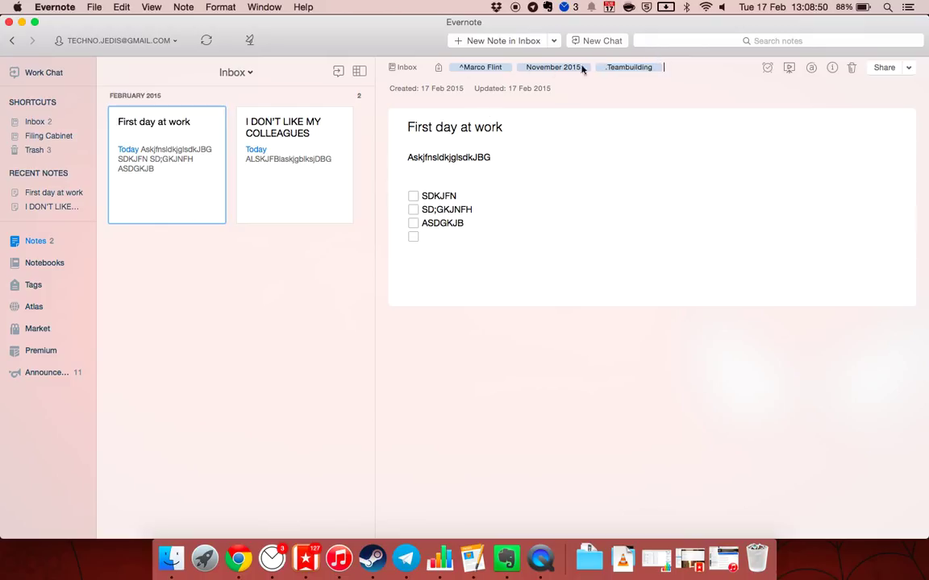
left_click_drag(161, 193, 46, 135)
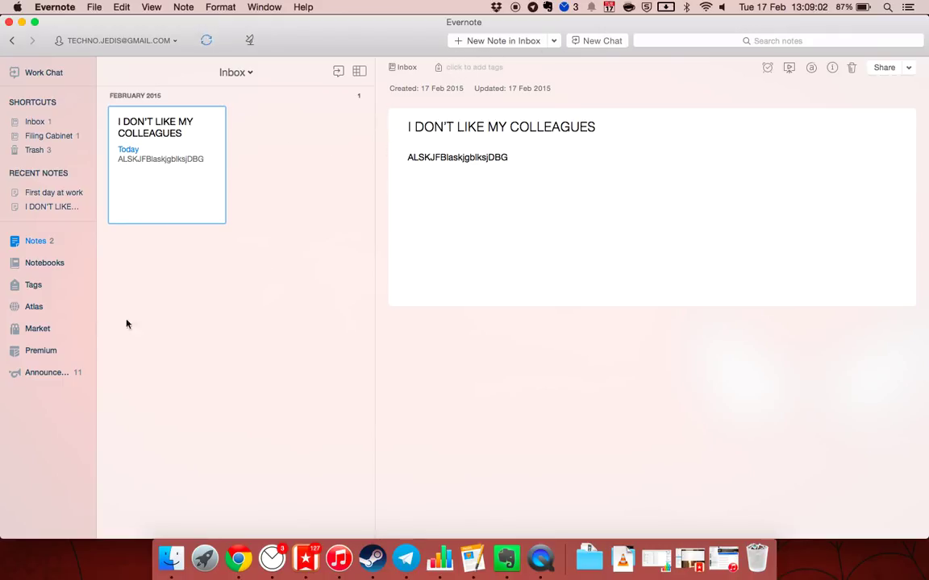
Create a 'Referene and Tags' tag and rename it to '.Referene and Tags'
left_click(33, 284)
left_click(138, 72)
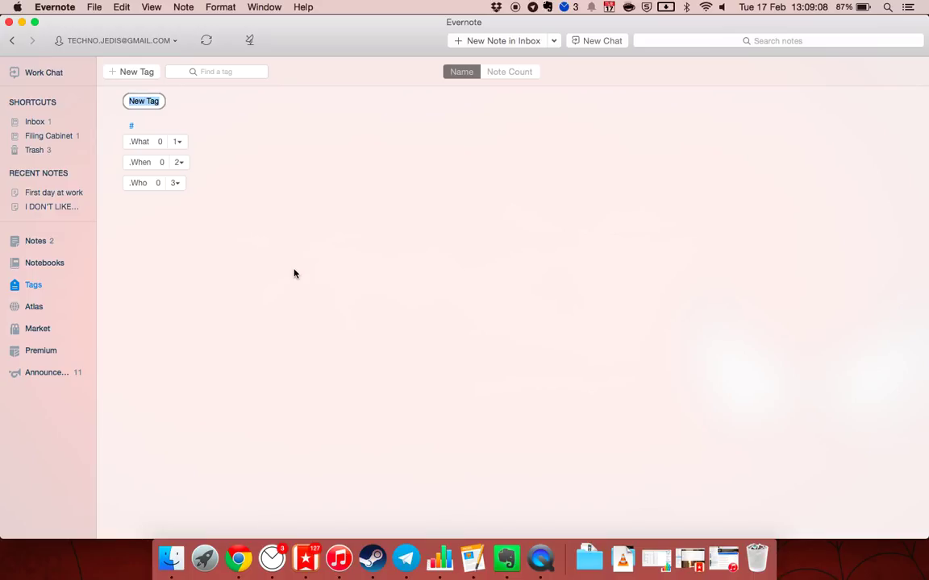
type("Referene an")
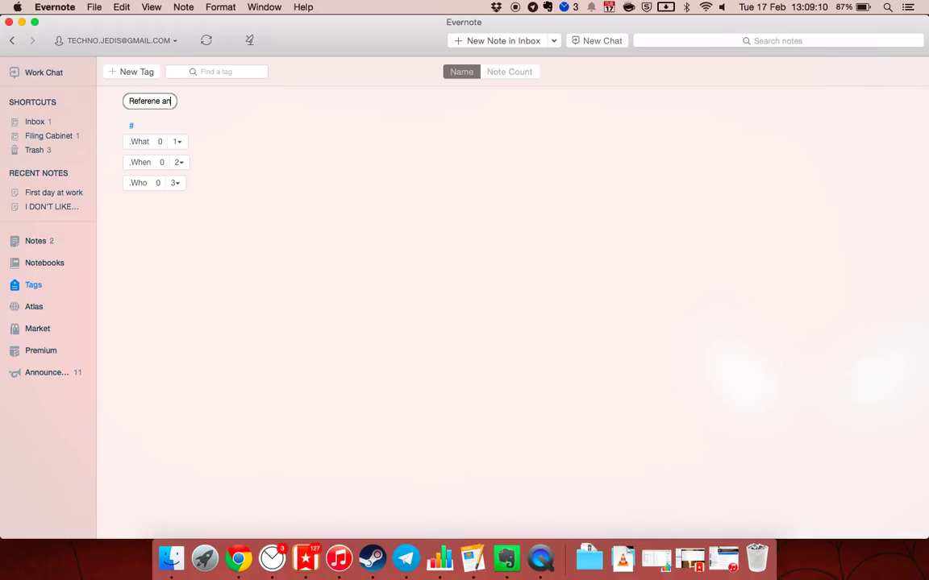
type("d Tags")
key("Return")
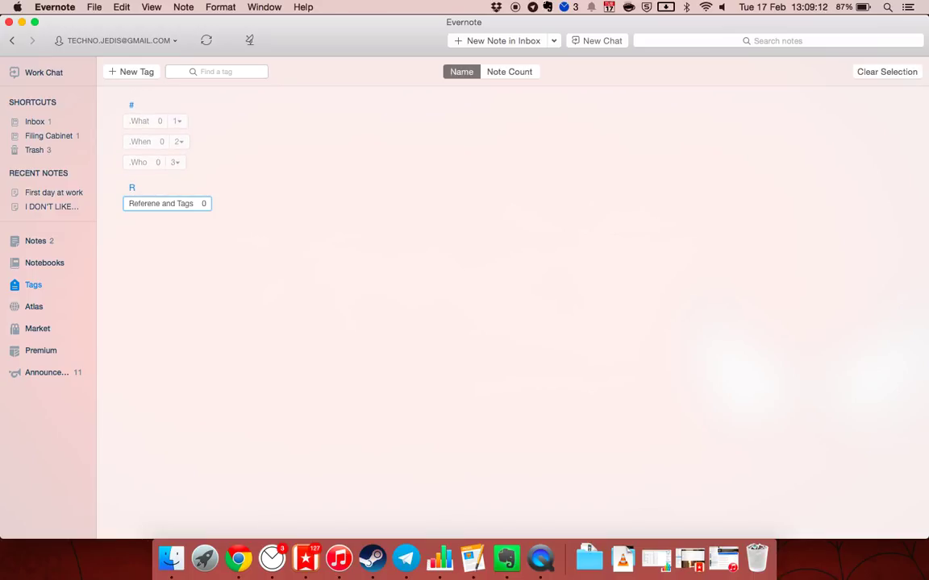
double_click(136, 204)
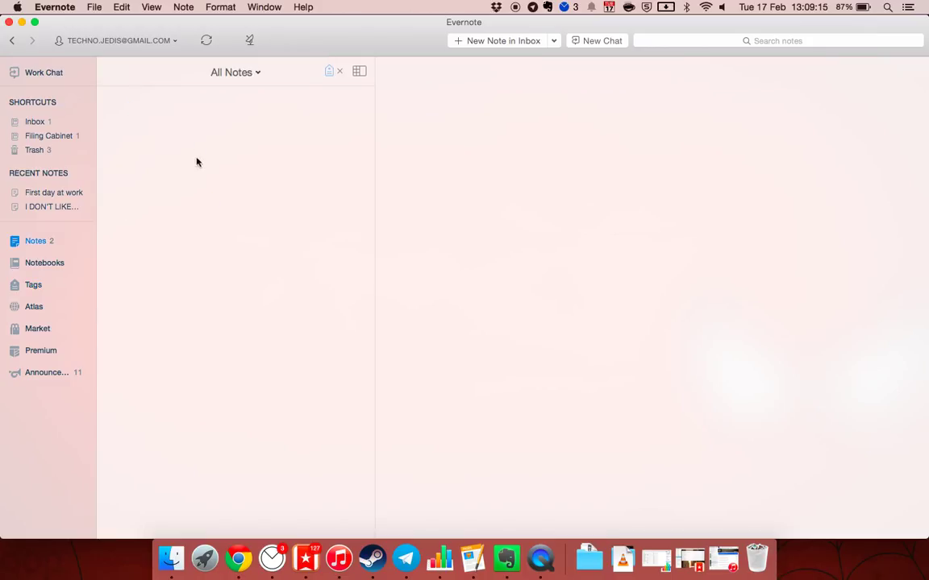
left_click(12, 41)
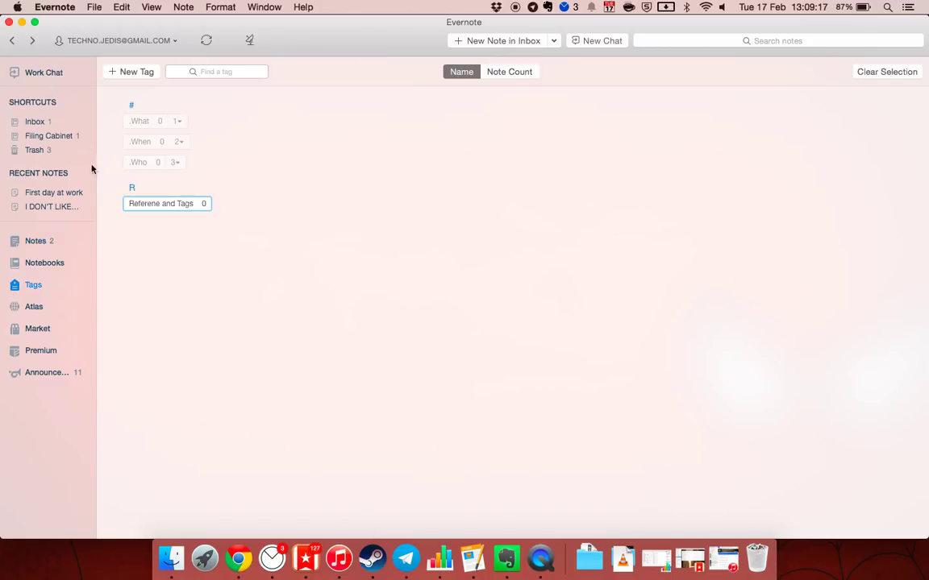
right_click(138, 201)
left_click(179, 203)
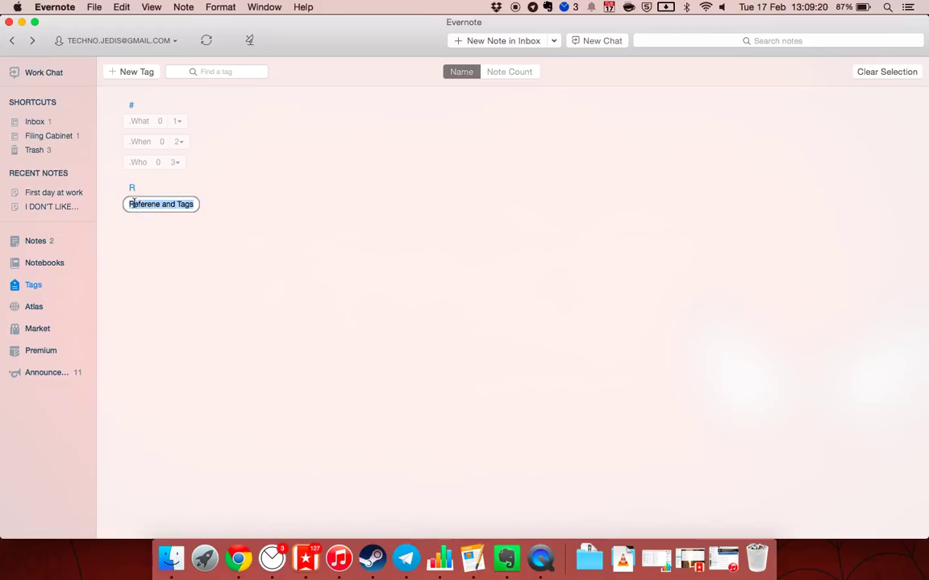
left_click(129, 204)
type(".")
key("Return")
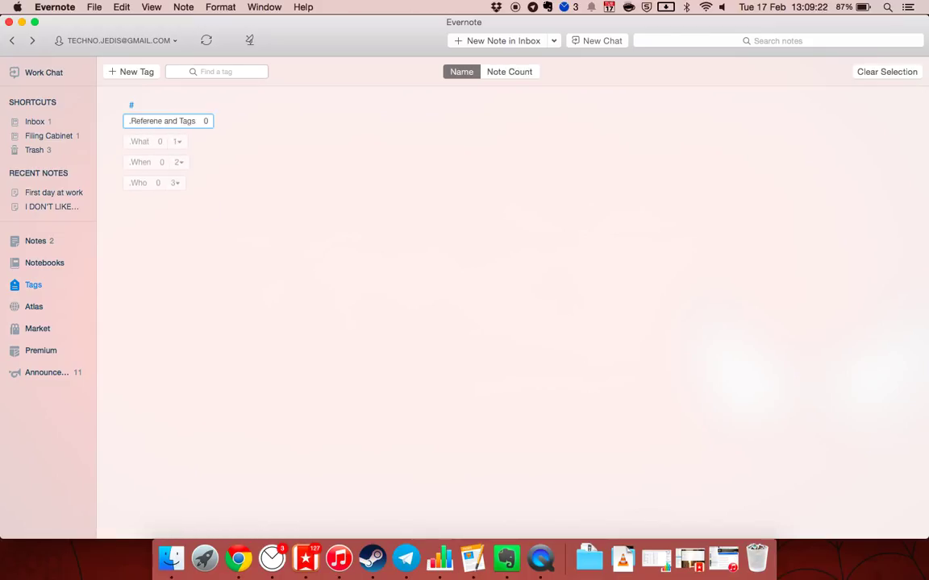
Drag .Referene and Tags into the hierarchy near the .Who tag
left_click_drag(178, 120, 193, 270)
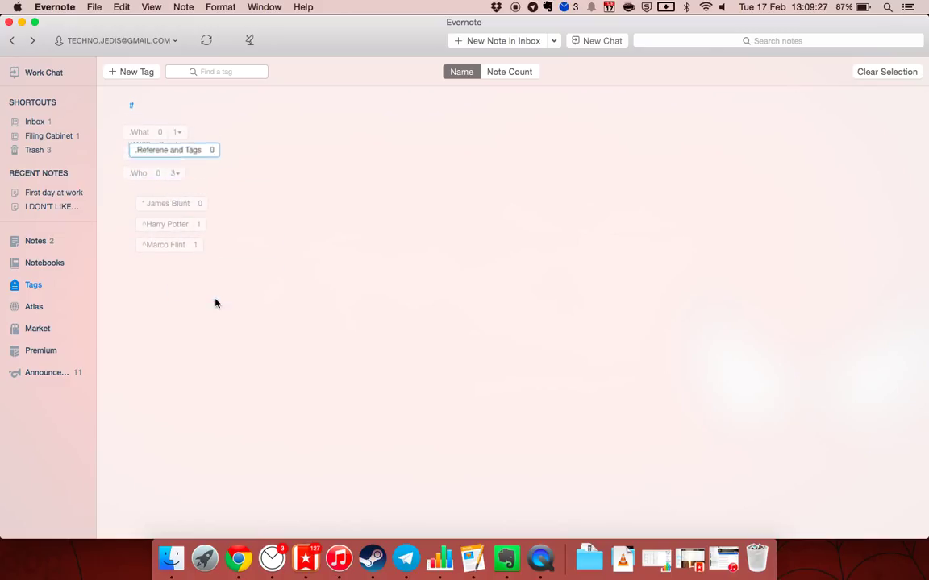
left_click(175, 182)
left_click(172, 146)
left_click_drag(173, 148, 171, 210)
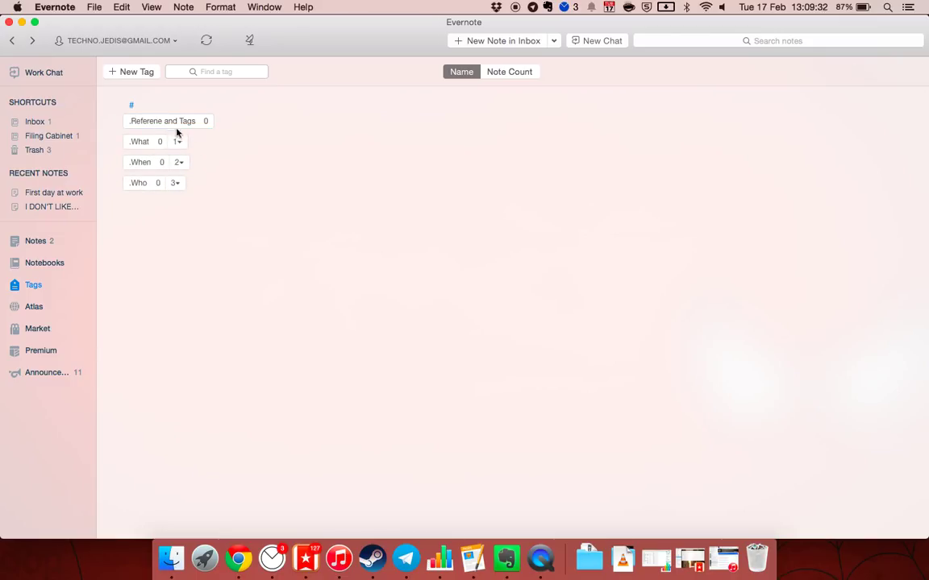
Create new tags Resources, !Templates and .Coaching
left_click(143, 78)
type("Resources")
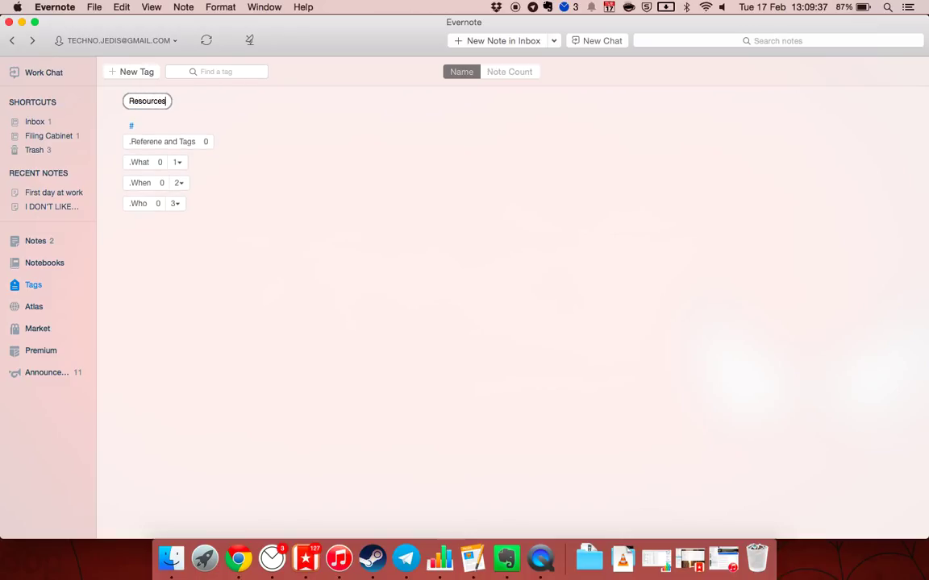
key("Return")
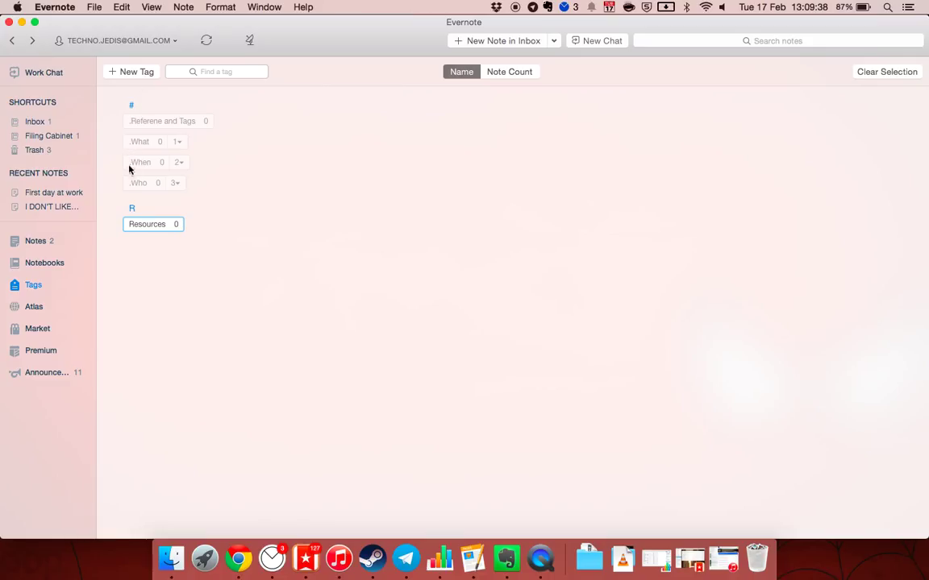
left_click(145, 73)
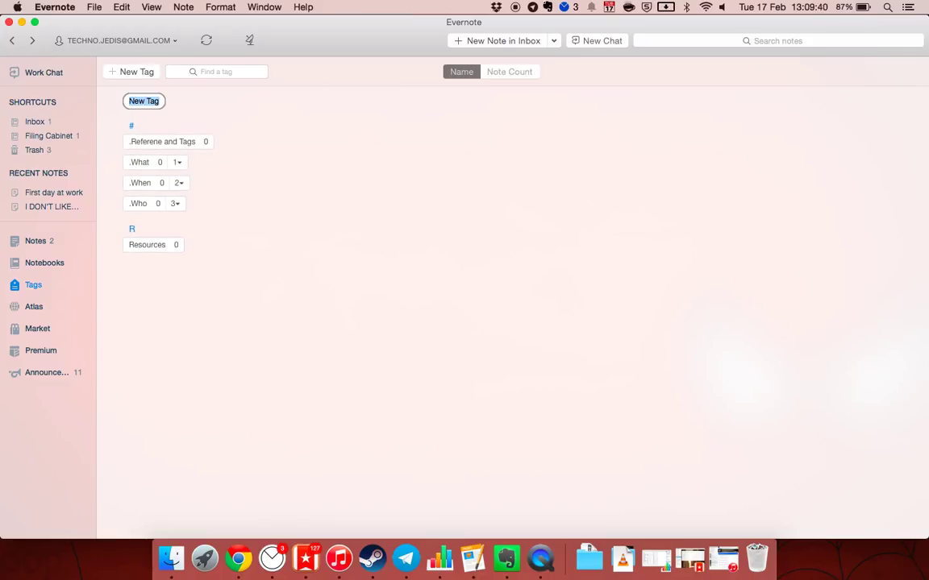
type("!Templates")
key("Return")
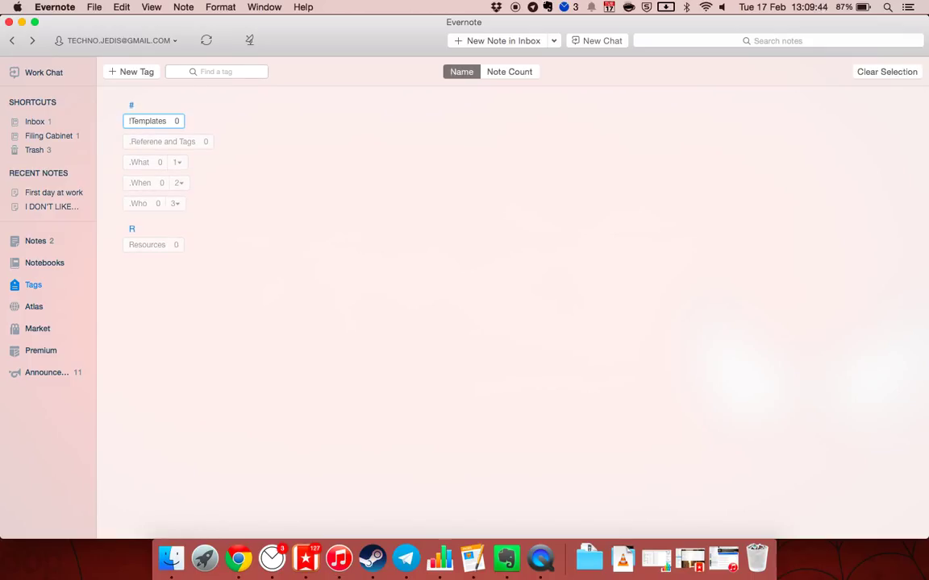
left_click(136, 73)
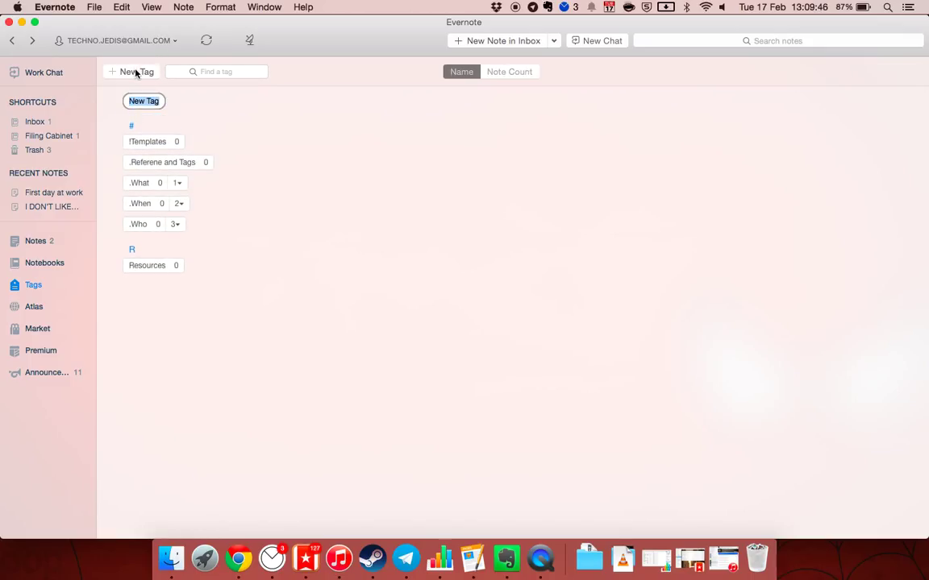
type(".Coaching")
key("Return")
Create .To Remember (Work) and .To Remember (Personal) tags and move both under Resources
left_click(114, 72)
type("!")
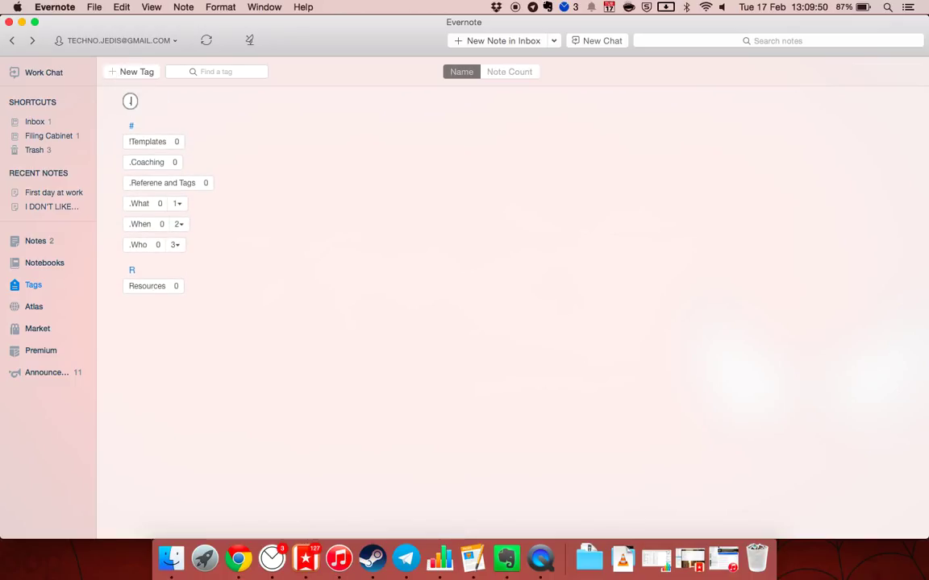
type(".To Remember")
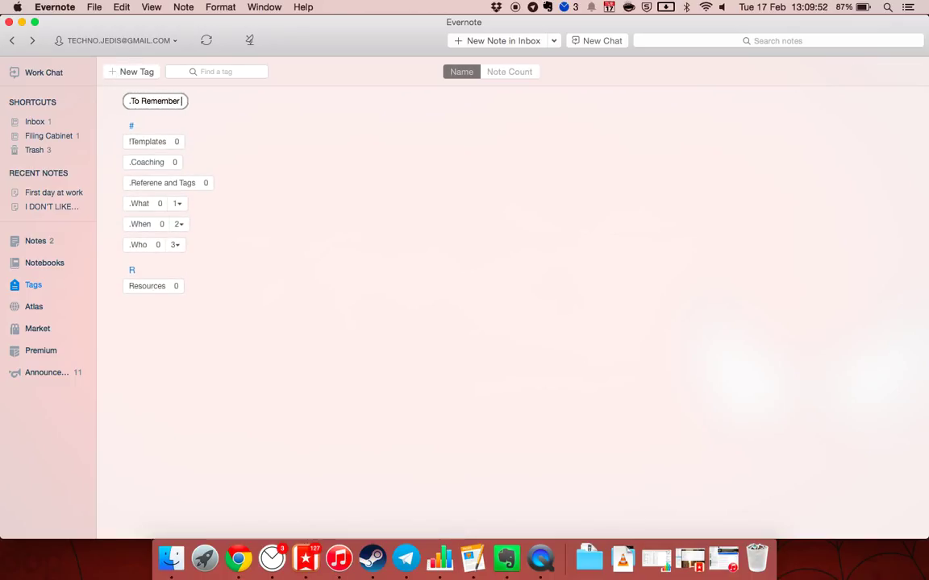
type(" (Work)")
key("Return")
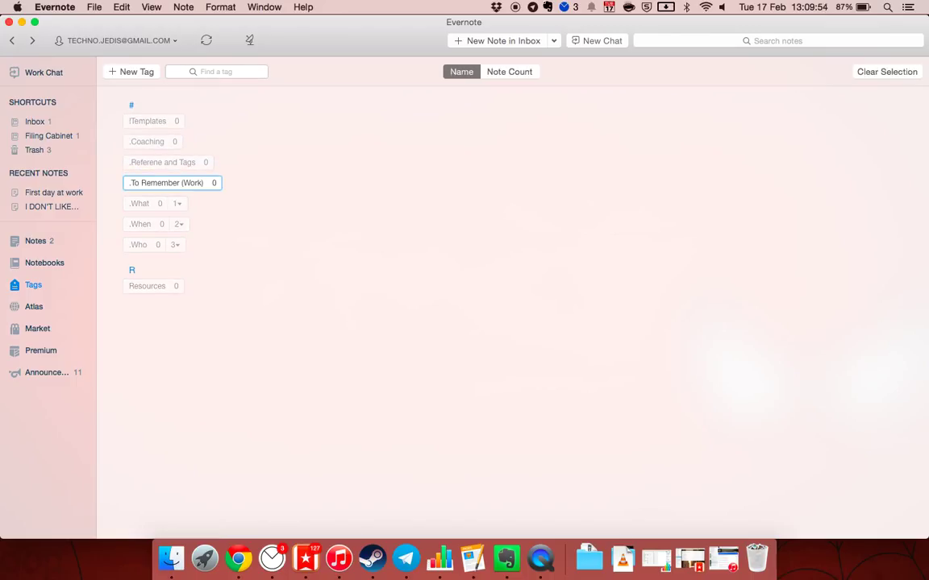
left_click(121, 71)
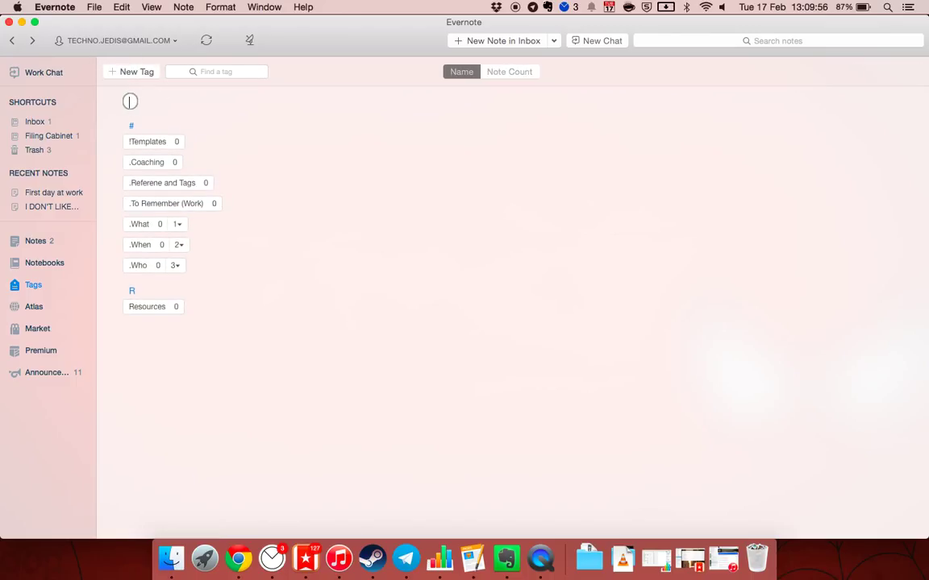
type(".To Reme")
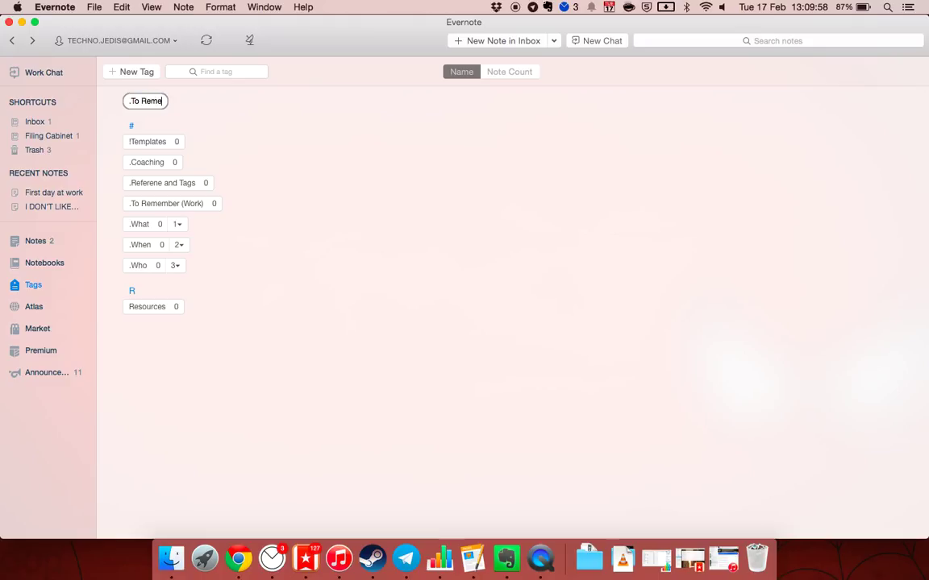
type("mber (Person")
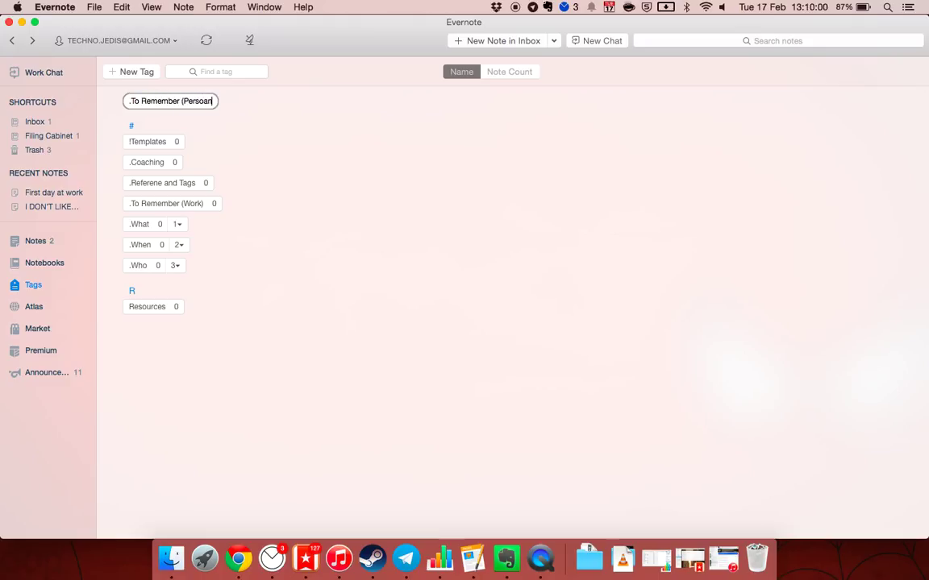
type("al)")
key("Return")
left_click(147, 203, "super")
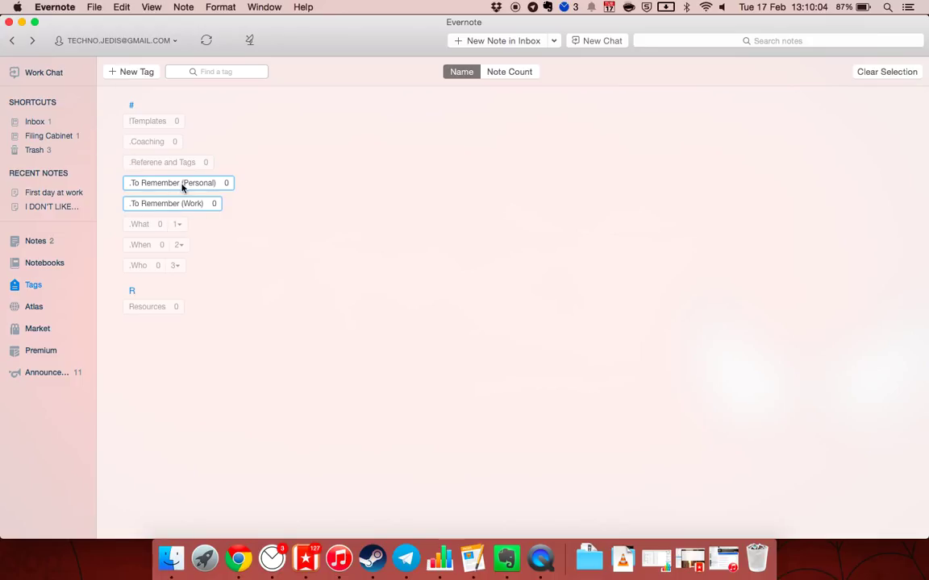
left_click_drag(179, 188, 163, 310)
left_click(159, 311)
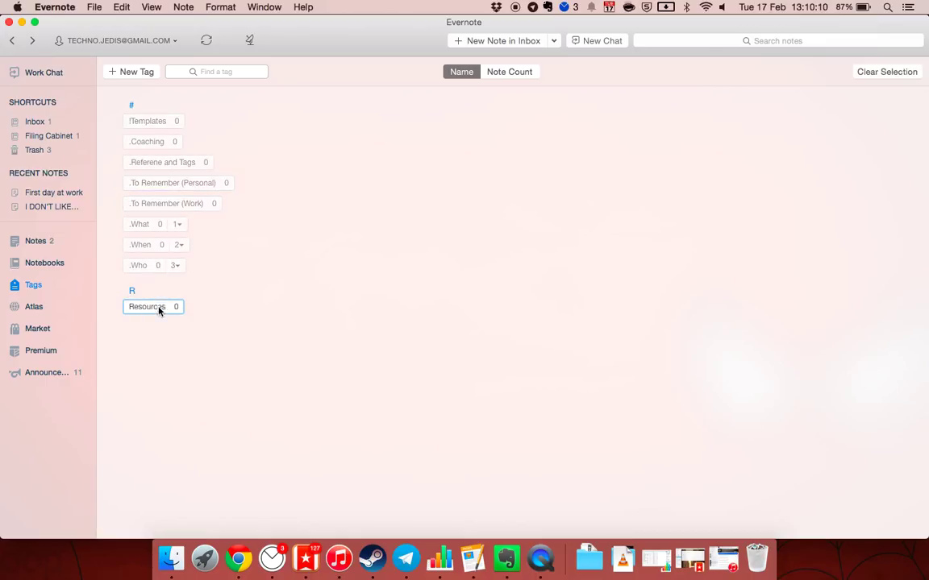
key("Escape")
left_click(179, 202)
double_click(173, 188)
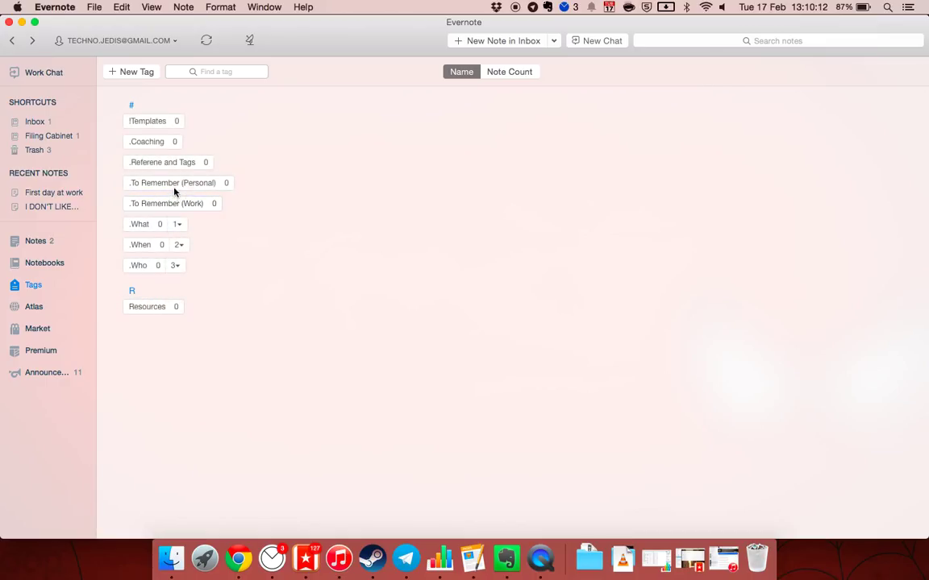
left_click(12, 41)
left_click(179, 225)
left_click(179, 225)
left_click_drag(165, 183, 164, 270)
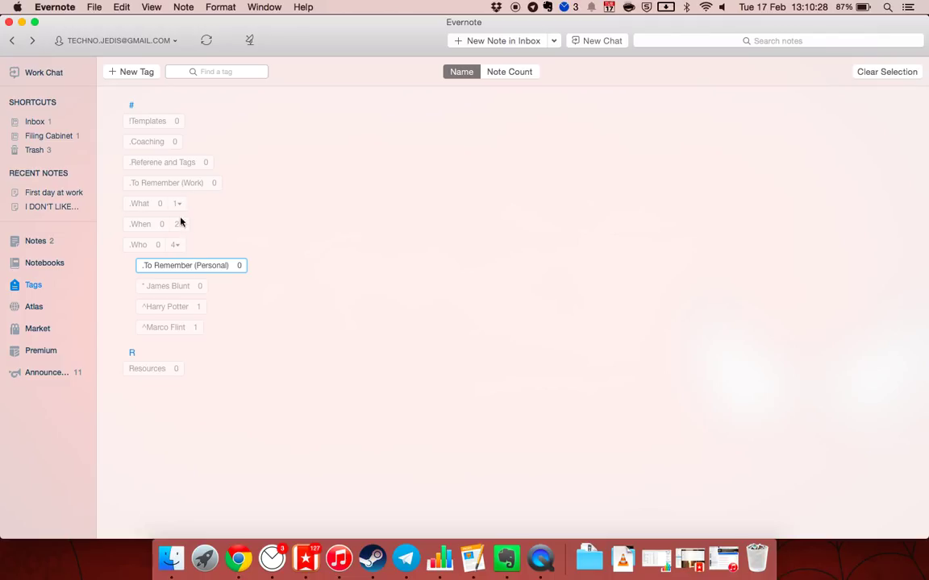
left_click_drag(180, 265, 145, 211)
left_click(326, 187)
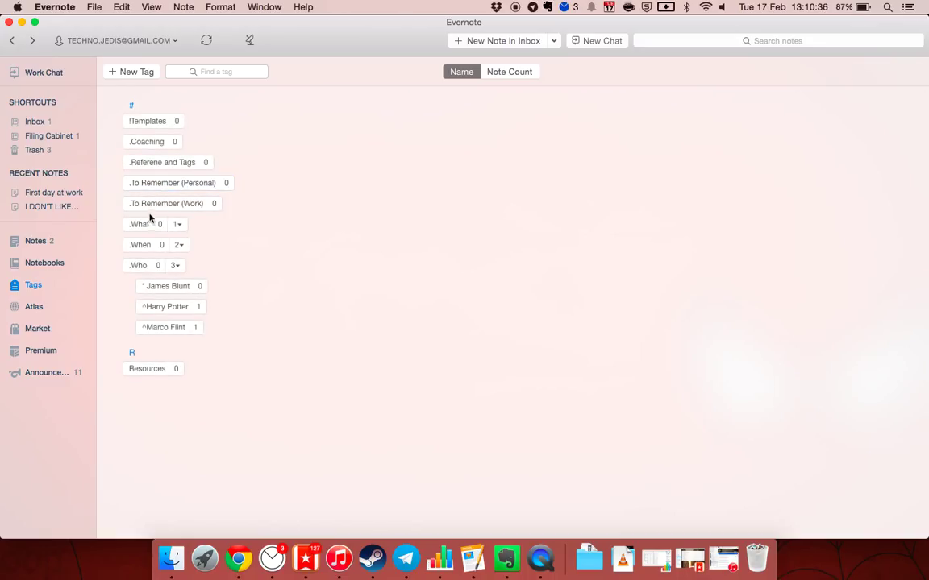
left_click(155, 204, "shift")
left_click(300, 201)
left_click(184, 183)
left_click(185, 203, "shift")
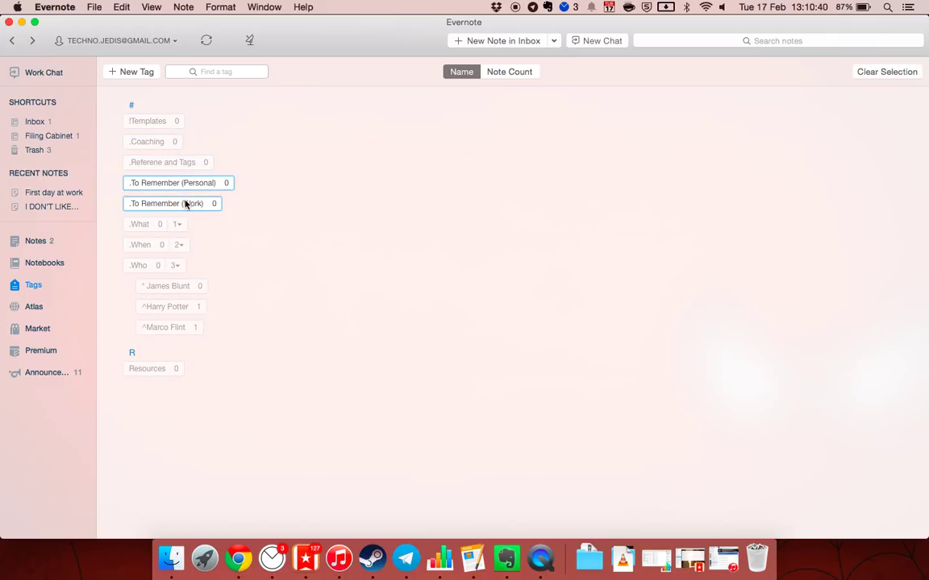
Delete the two selected To Remember tags
right_click(189, 180)
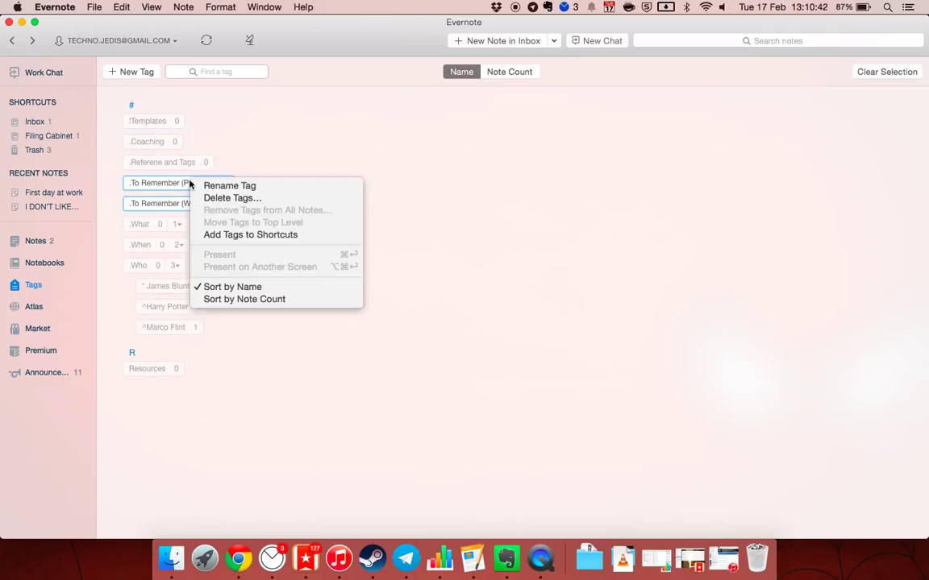
left_click(213, 196)
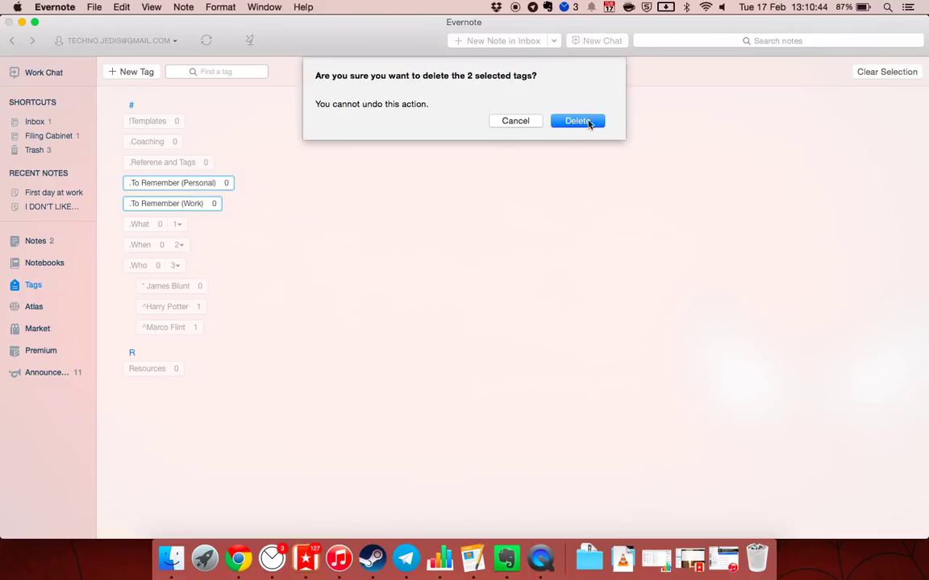
left_click(593, 123)
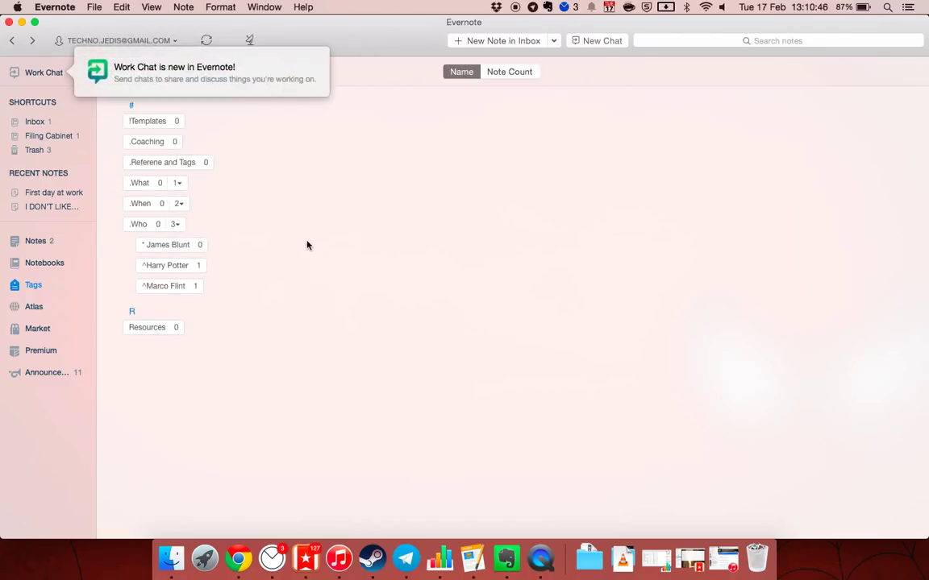
left_click(176, 225)
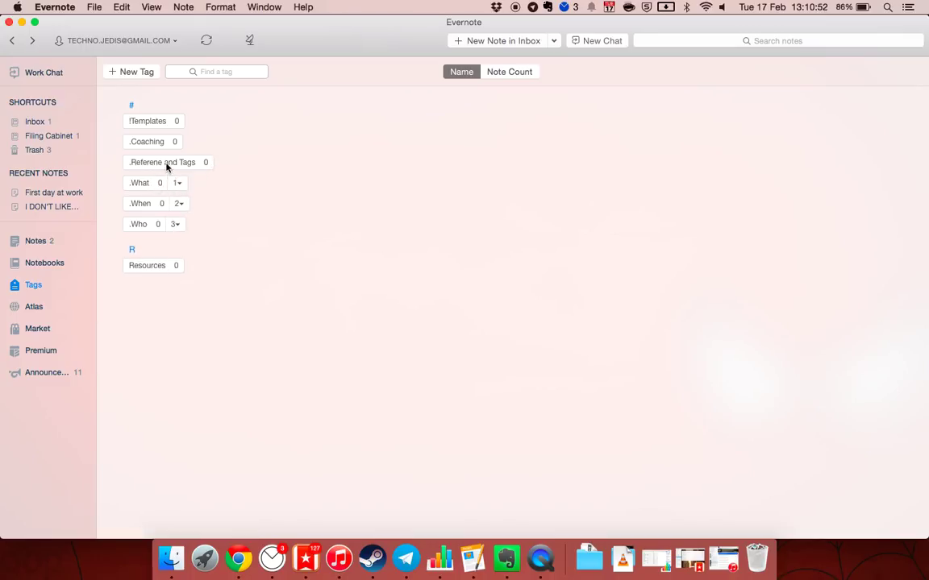
Delete the .Coaching and !Templates tags
left_click_drag(155, 141, 167, 166)
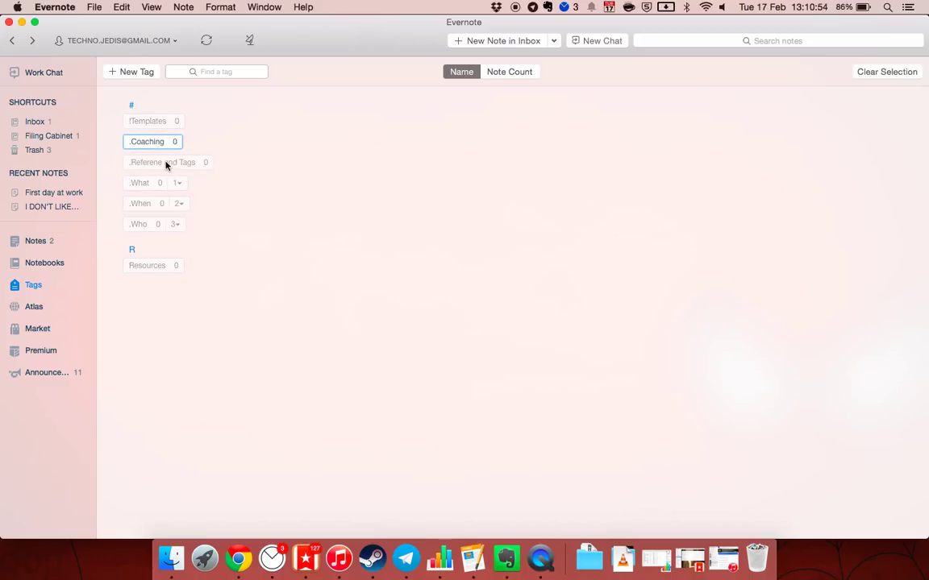
right_click(172, 149)
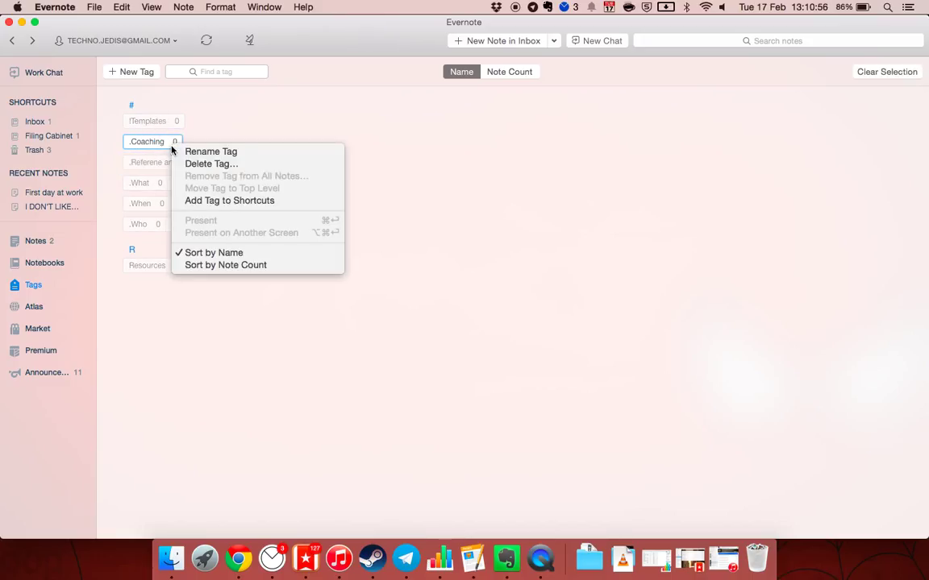
left_click(208, 161)
left_click(597, 121)
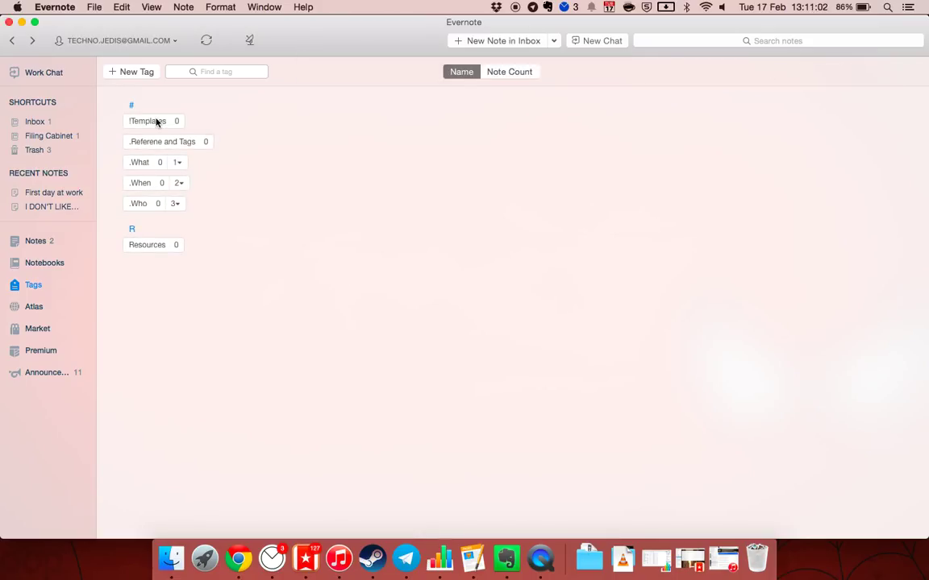
left_click_drag(153, 121, 153, 143)
right_click(154, 117)
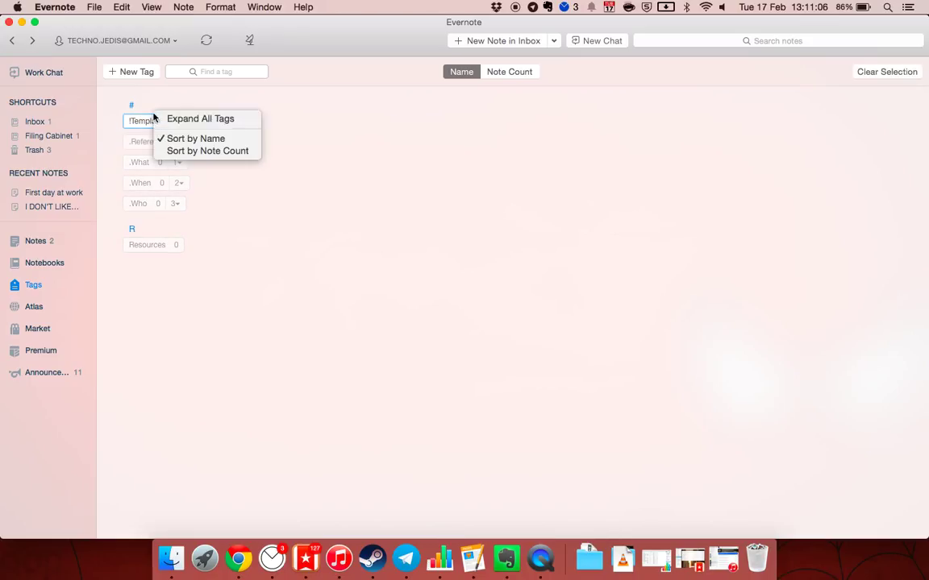
left_click(317, 164)
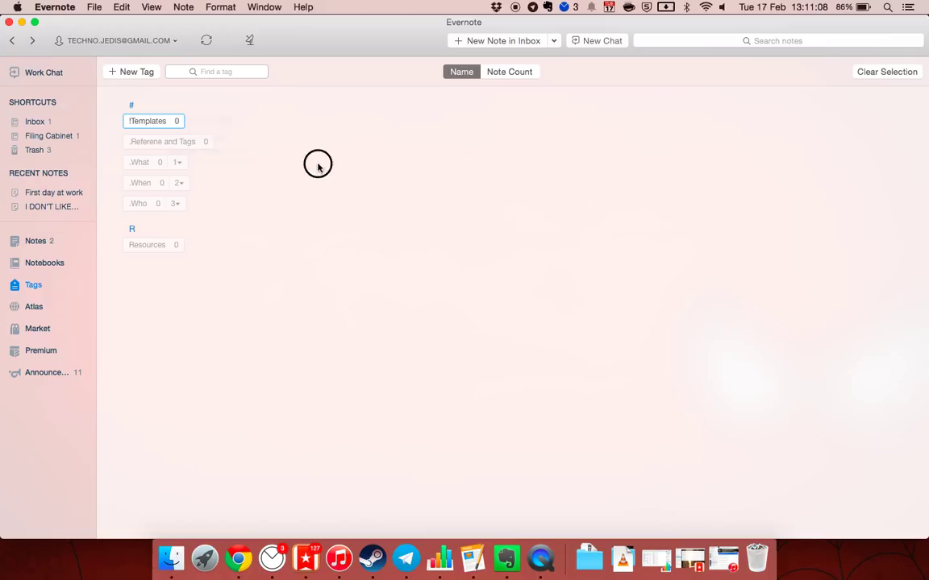
right_click(148, 120)
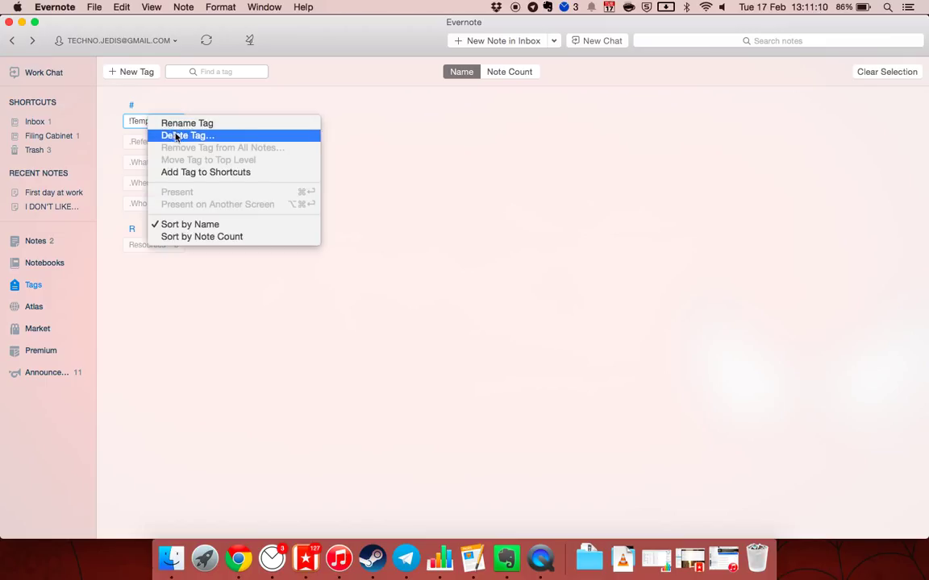
left_click(174, 134)
left_click(562, 123)
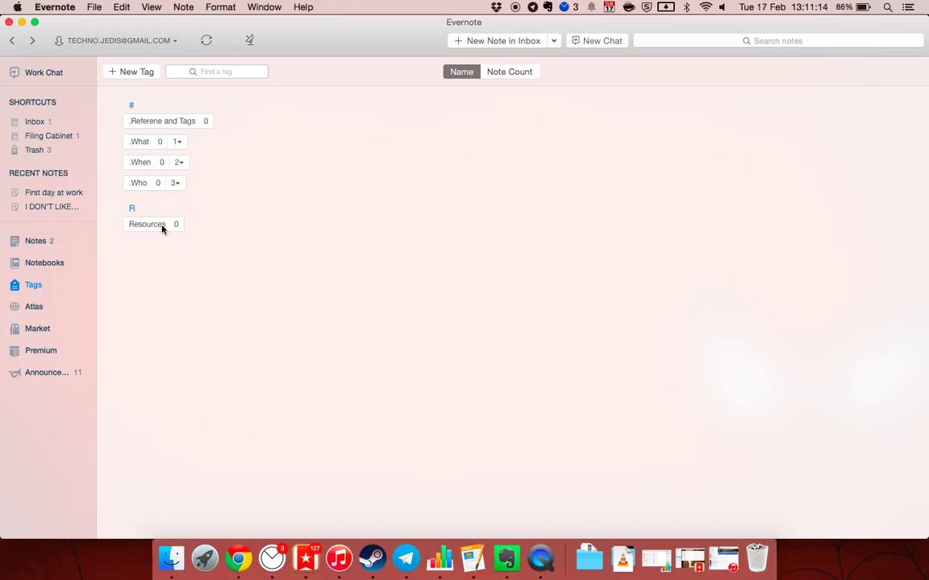
mouse_move(161, 229)
left_mouse_down()
mouse_move(166, 128)
mouse_move(172, 259)
mouse_move(149, 227)
left_mouse_up()
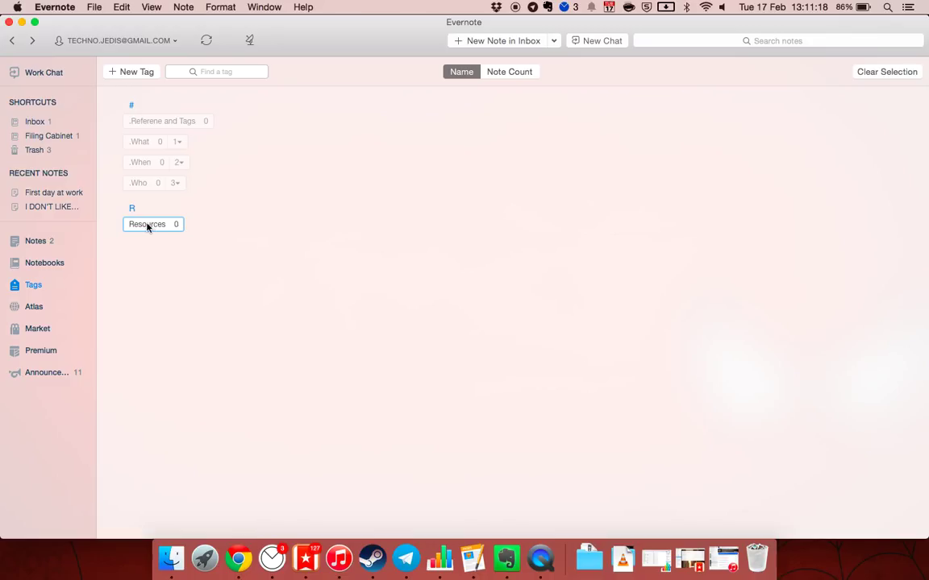
Rename the Resources tag to #Resources by adding a '#' prefix
right_click(146, 227)
left_click(161, 229)
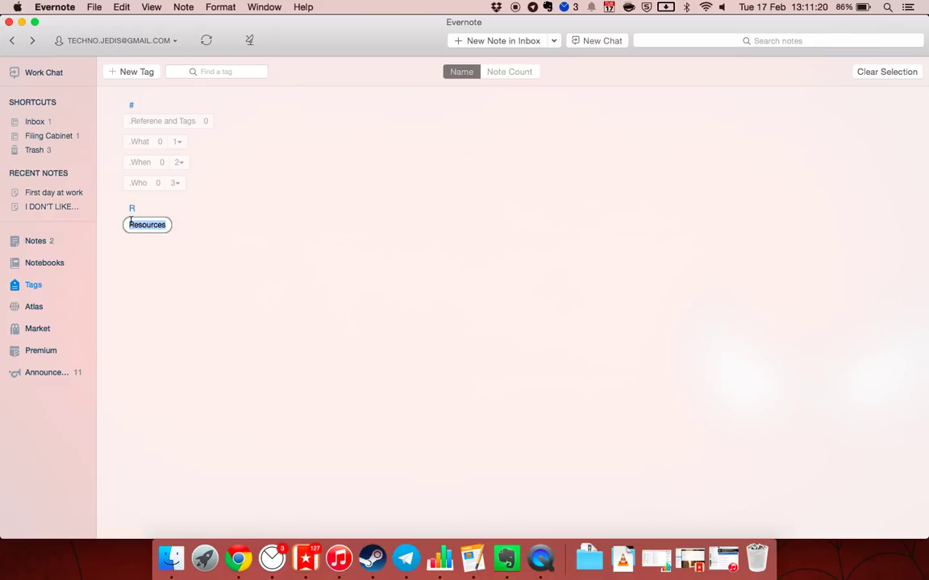
left_click(131, 221)
type("#")
key("Return")
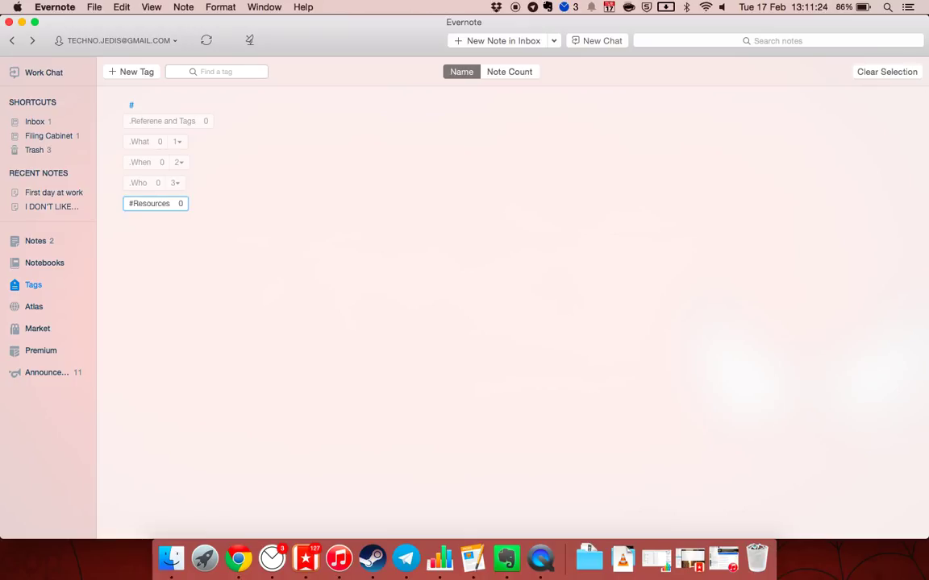
Create a new tag named #Memories
left_click(144, 74)
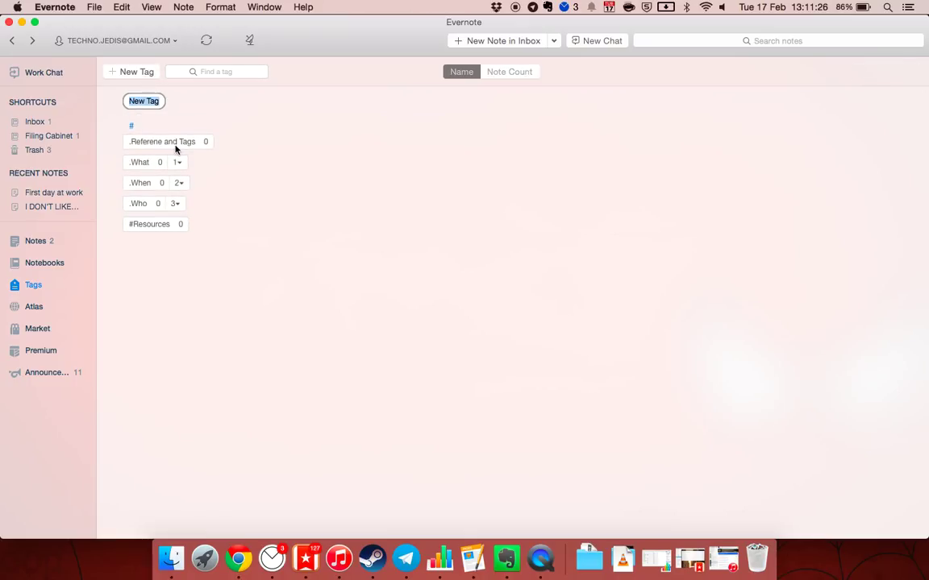
type("#Memories")
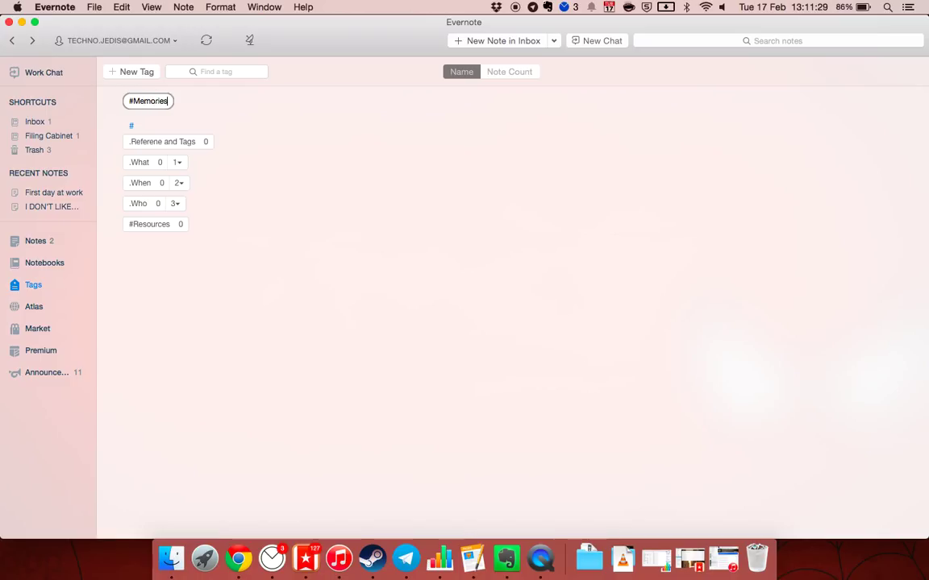
key("Return")
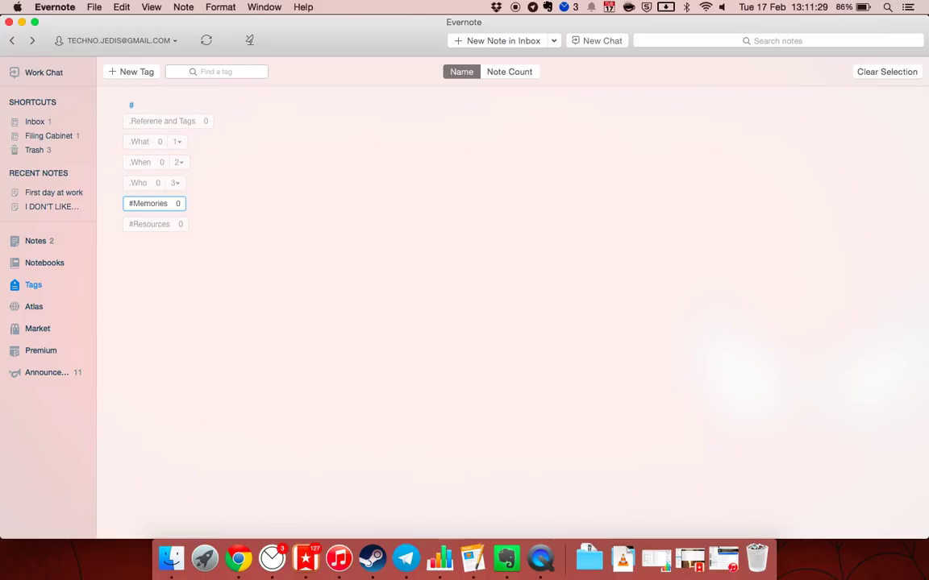
left_click(233, 259)
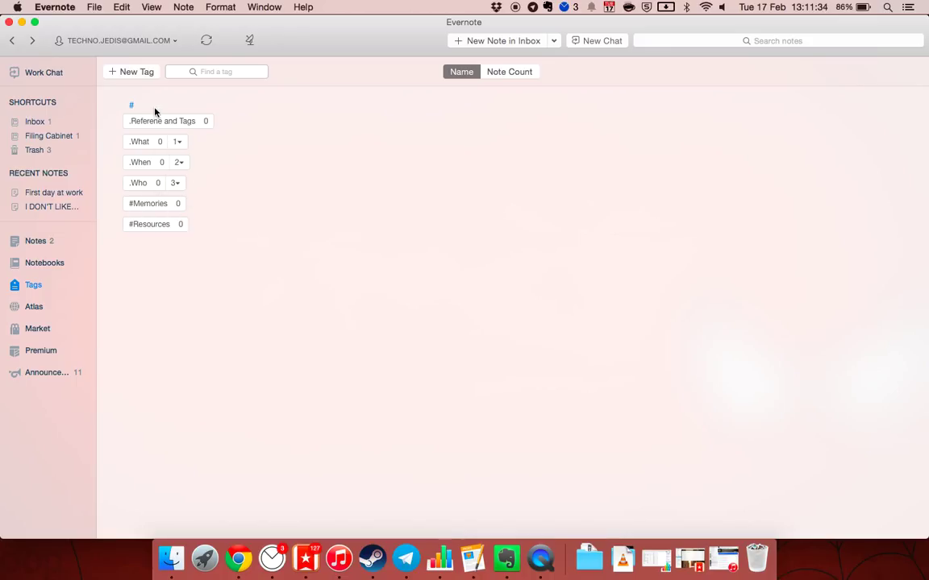
Expand .When and November 2015 to view the date tags, then dismiss a started note search
left_click(180, 162)
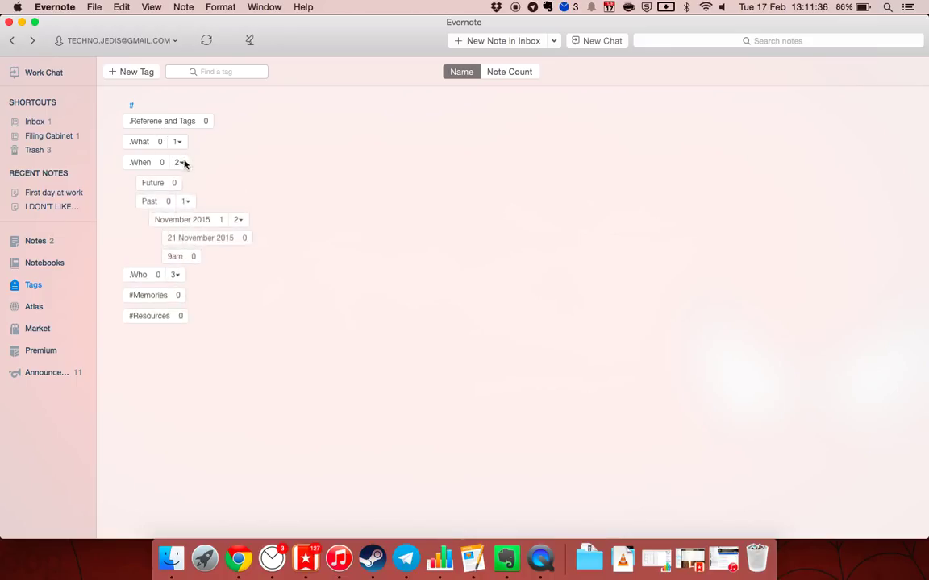
left_click(239, 224)
left_click(240, 225)
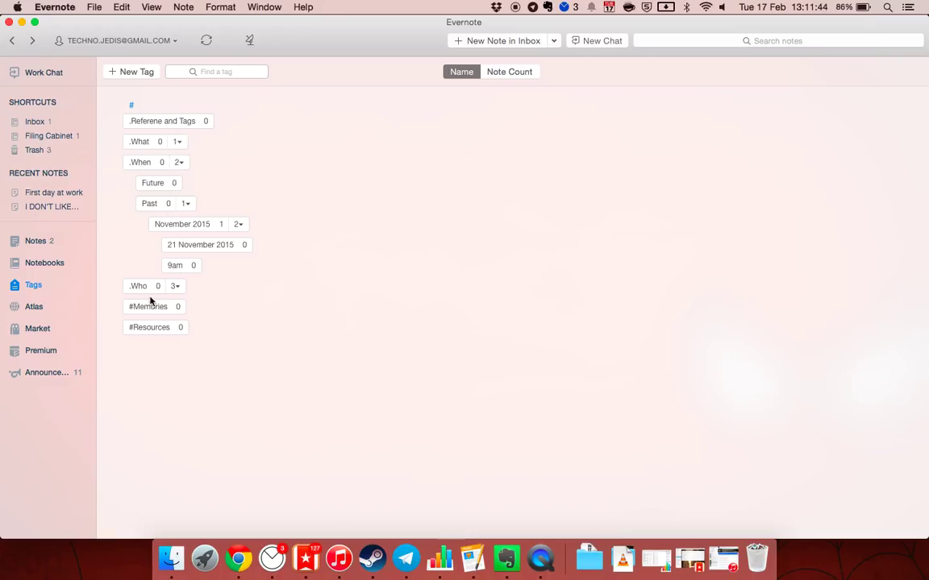
left_click(701, 40)
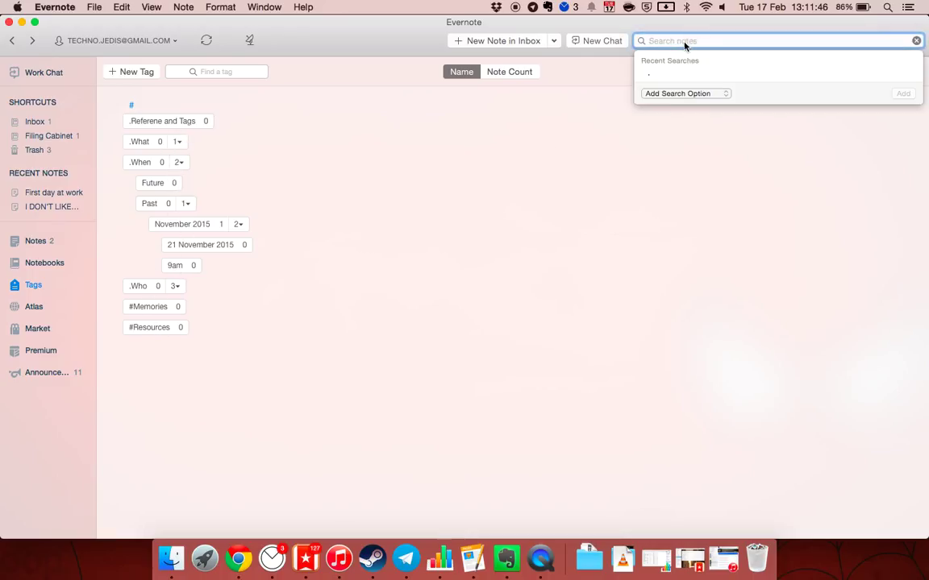
left_click(454, 194)
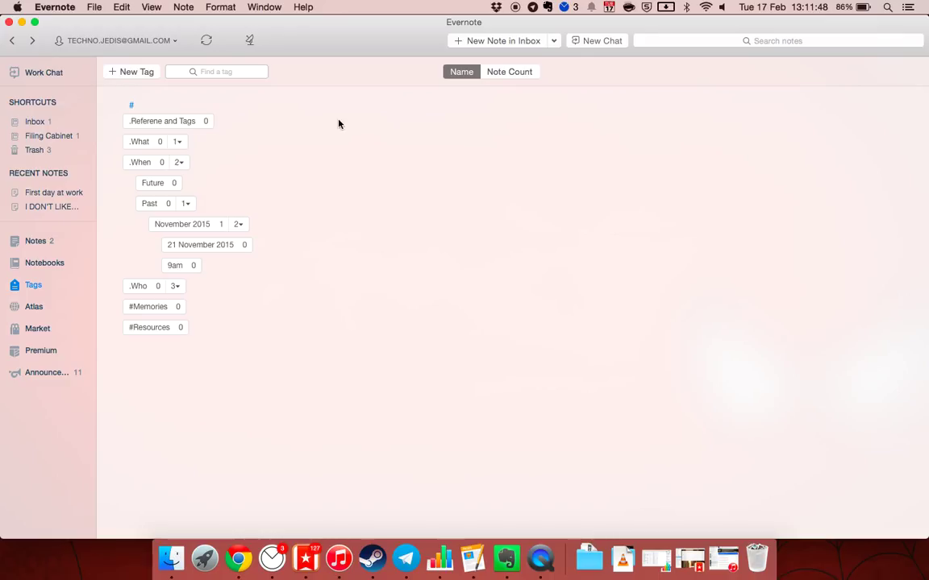
Add a new untitled note to the Inbox notebook and close its window
left_click(35, 264)
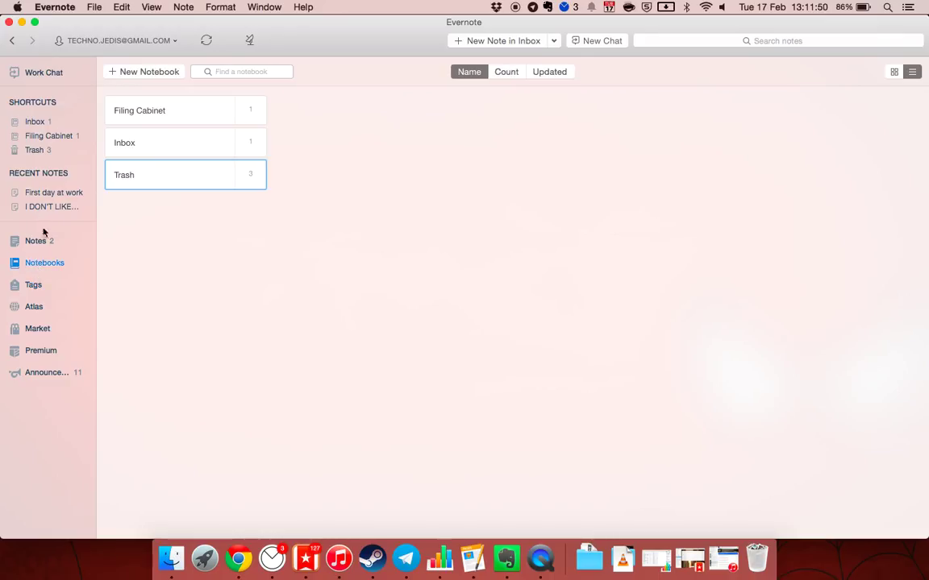
left_click(142, 147)
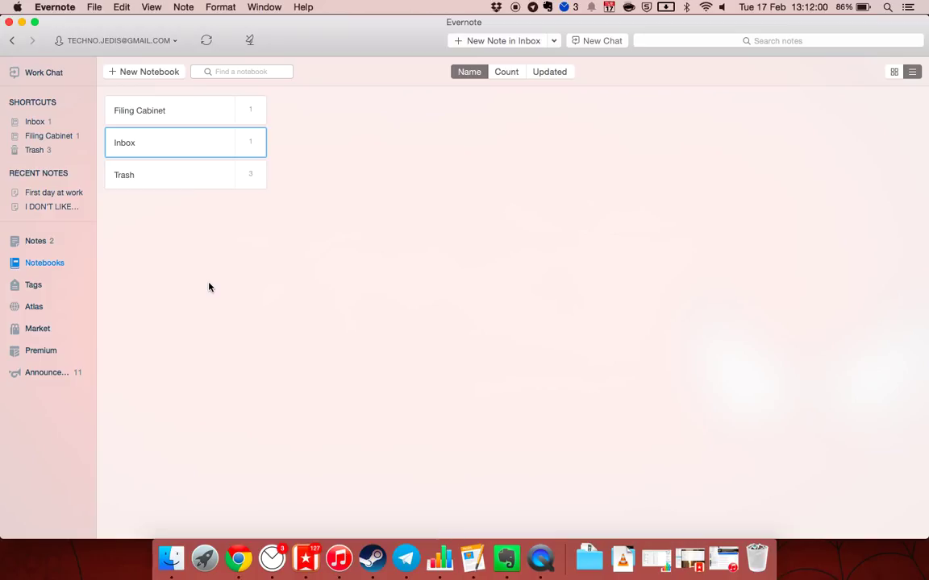
left_click(489, 45)
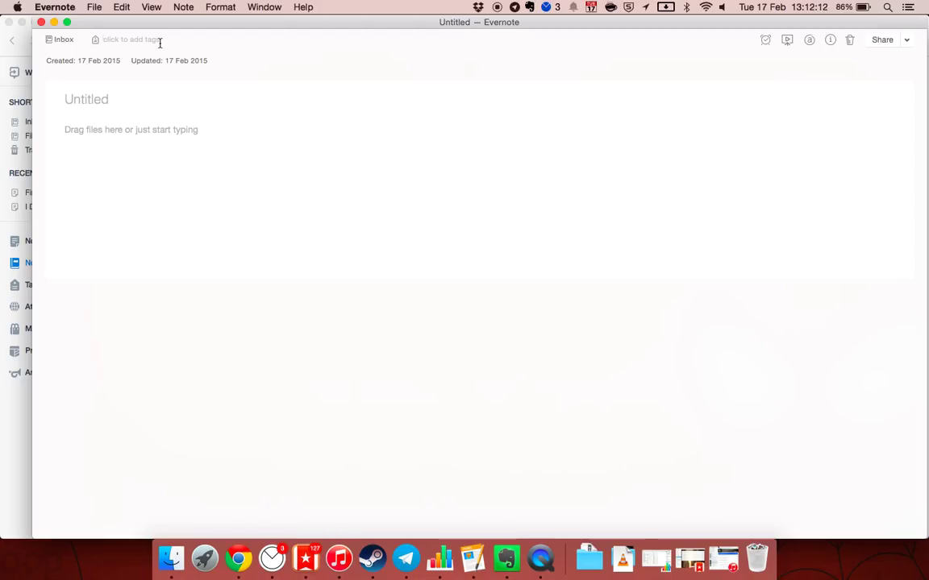
left_click(41, 22)
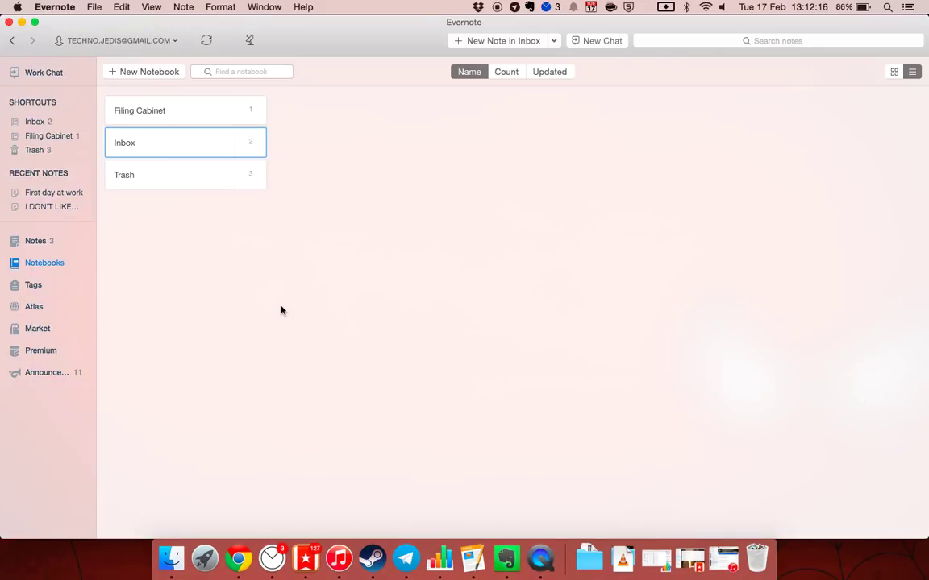
Browse Inbox, Trash and Filing Cabinet, ending on Filing Cabinet's 'First day at work' note
left_click(172, 182)
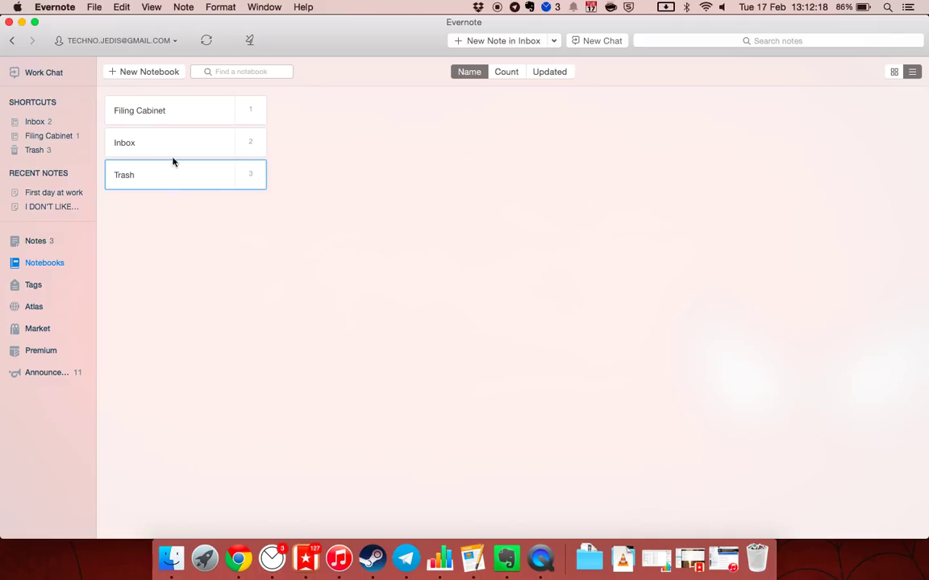
left_click(174, 111)
left_click(167, 144)
left_click(153, 176)
left_click(44, 121)
left_click(42, 138)
left_click(37, 149)
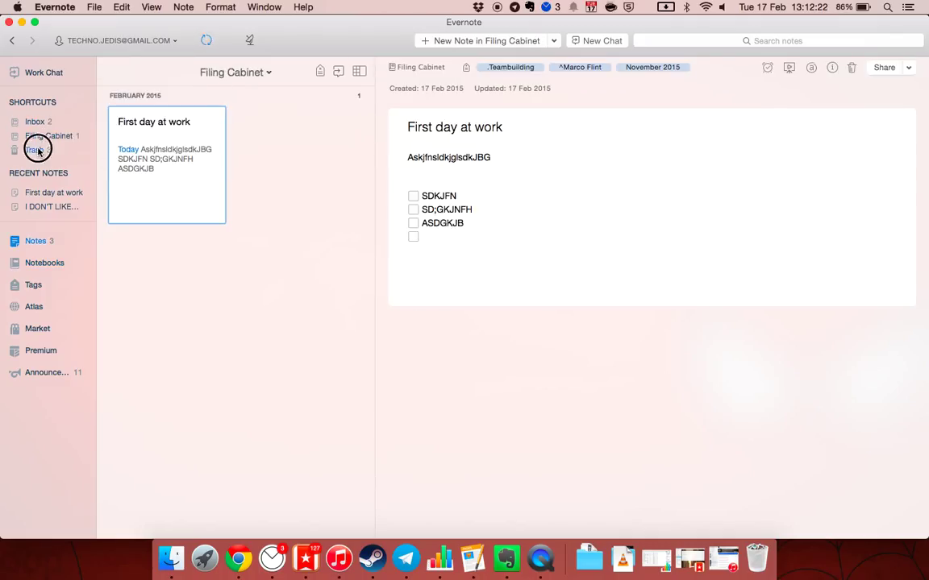
left_click(40, 137)
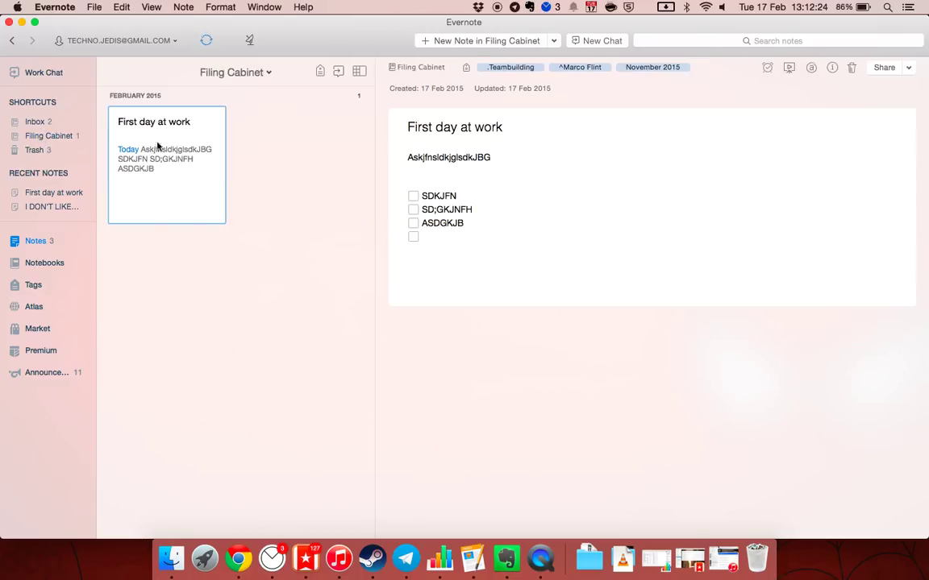